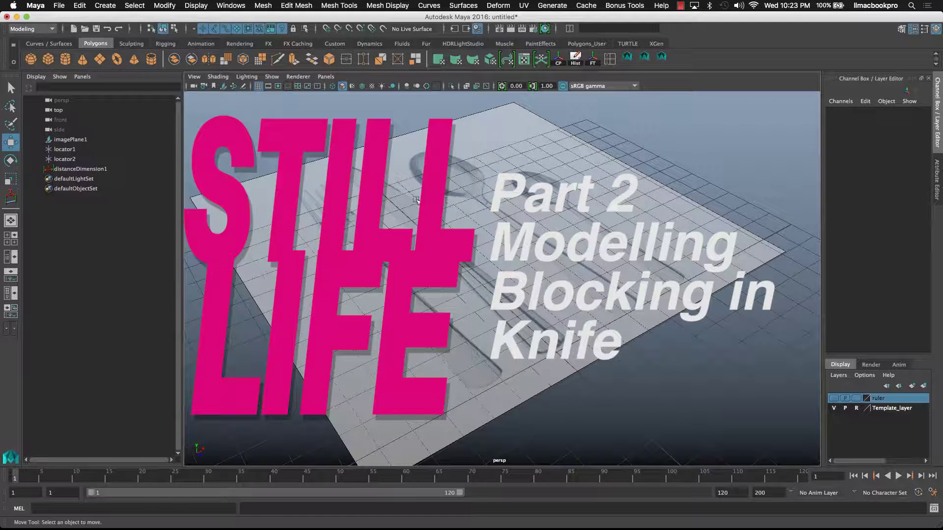
Switch to the full-size top view and frame the handle ends on the cutlery reference image.
{"action": "left_click_drag", "start_coordinate": [473, 310], "coordinate": [422, 278], "text": "alt"}
{"action": "key", "text": "space"}
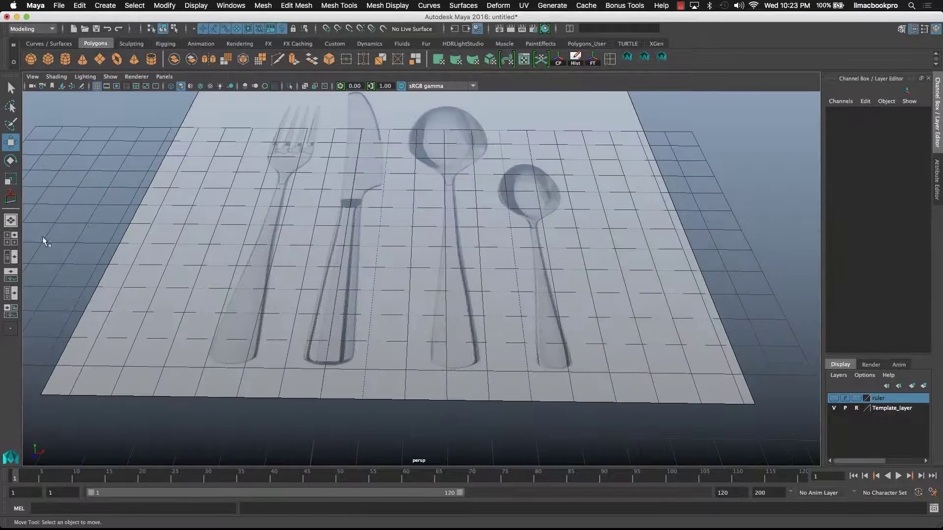
{"action": "left_click", "coordinate": [11, 238]}
{"action": "key", "text": "space"}
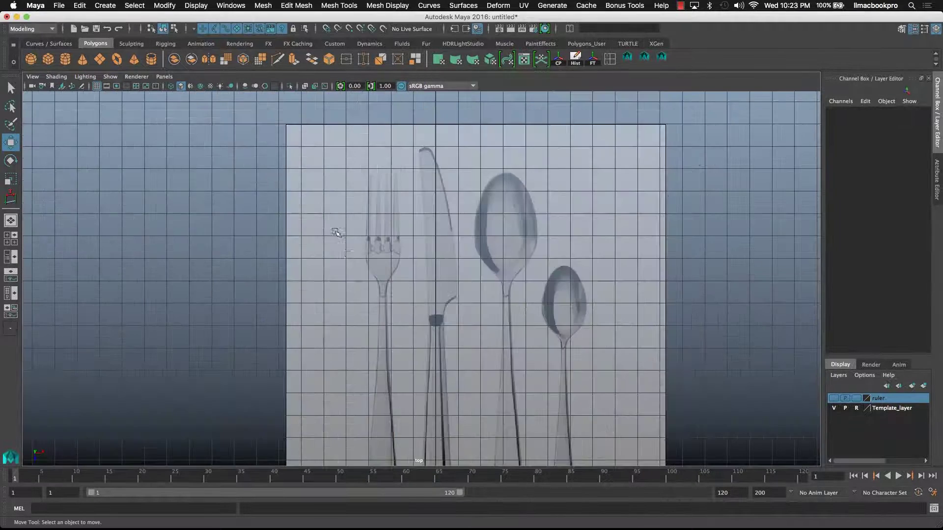
{"action": "right_click_drag", "start_coordinate": [336, 232], "coordinate": [383, 291], "text": "alt"}
{"action": "scroll", "coordinate": [383, 242], "scroll_direction": "up", "scroll_amount": 4}
{"action": "middle_click_drag", "start_coordinate": [425, 414], "coordinate": [348, 219], "text": "alt"}
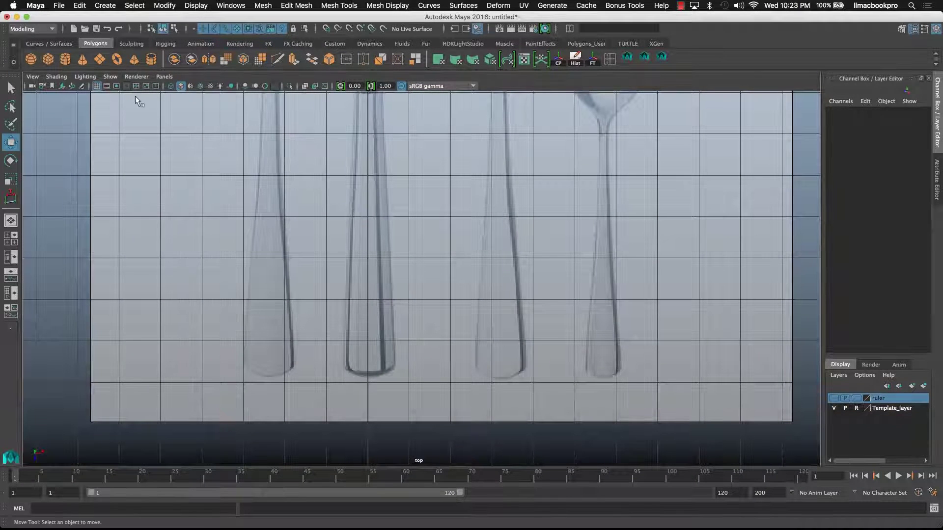
{"action": "left_click", "coordinate": [135, 5]}
{"action": "mouse_move", "coordinate": [98, 6]}
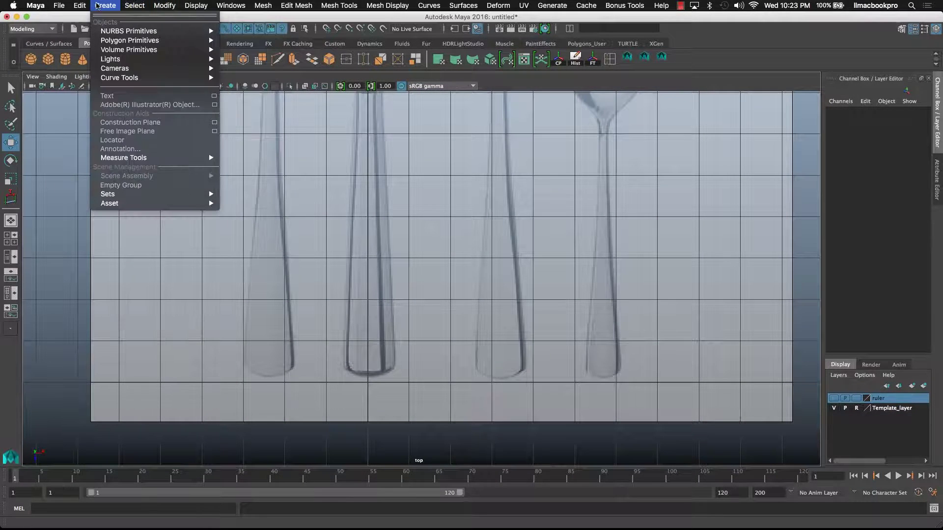
{"action": "mouse_move", "coordinate": [207, 40]}
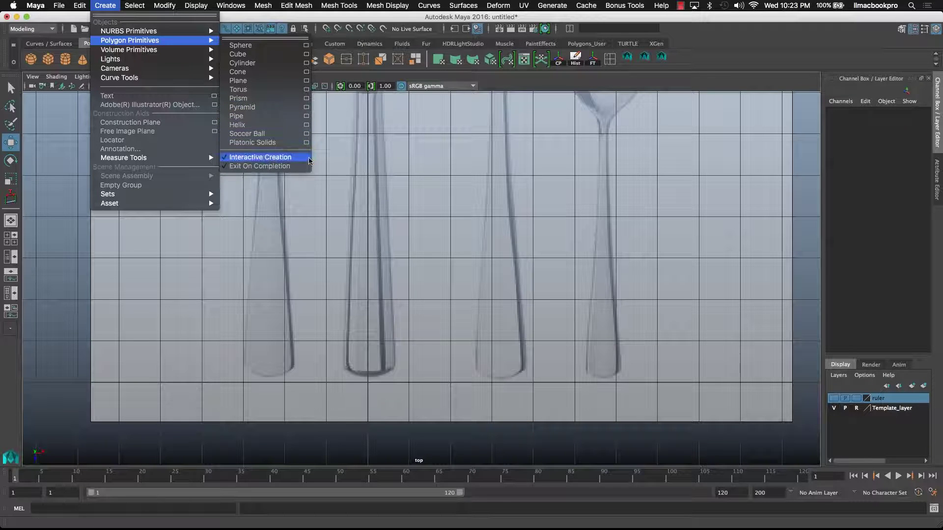
{"action": "left_click", "coordinate": [450, 153]}
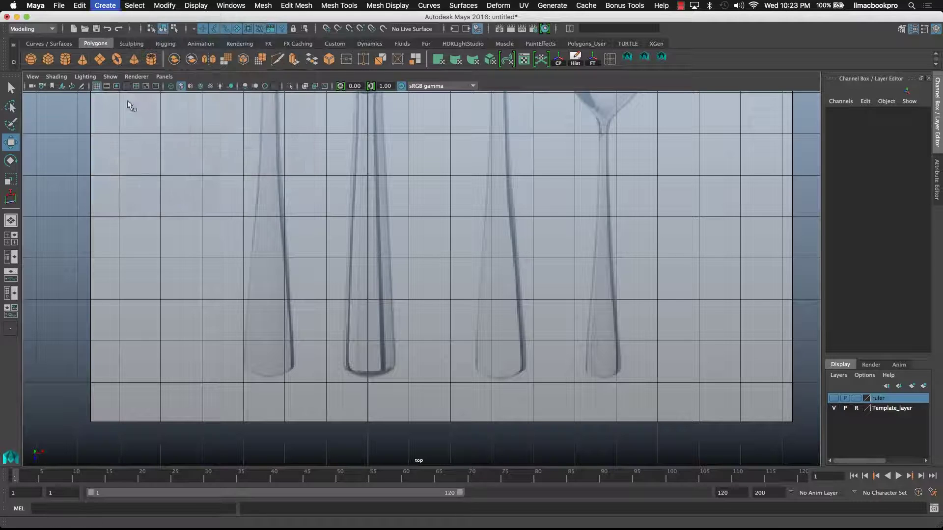
Draw a trial polygon cube of about 7.2 × 6.3 × 7.3 units interactively in the perspective view, and delete it.
{"action": "left_click", "coordinate": [52, 60]}
{"action": "key", "text": "space"}
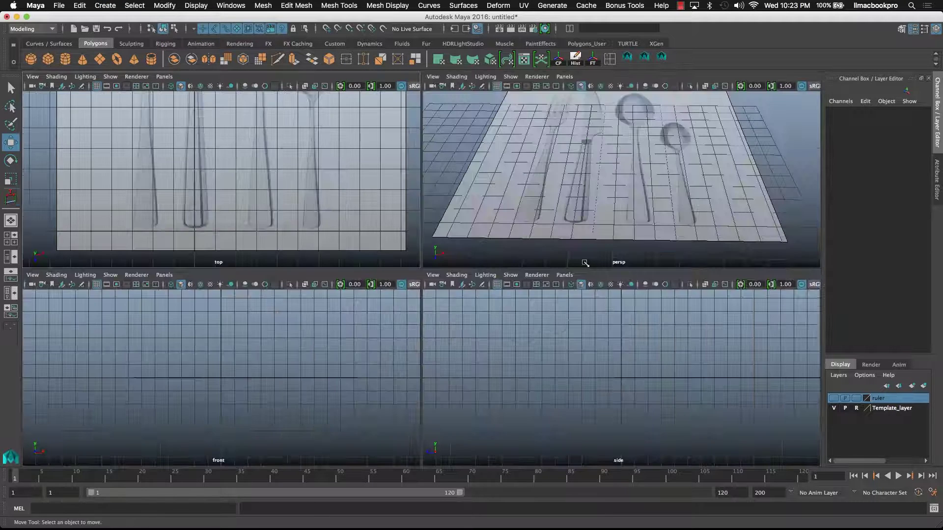
{"action": "right_click_drag", "start_coordinate": [585, 261], "coordinate": [564, 226], "text": "alt"}
{"action": "left_click_drag", "start_coordinate": [564, 226], "coordinate": [594, 219], "text": "alt"}
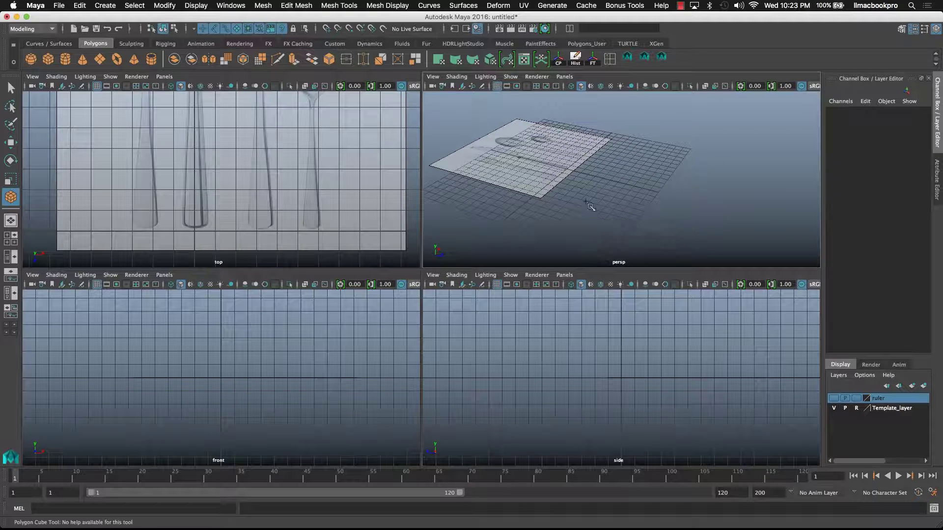
{"action": "mouse_move", "coordinate": [592, 154]}
{"action": "left_mouse_down"}
{"action": "mouse_move", "coordinate": [566, 180]}
{"action": "mouse_move", "coordinate": [626, 199]}
{"action": "mouse_move", "coordinate": [616, 195]}
{"action": "mouse_move", "coordinate": [597, 125]}
{"action": "left_mouse_up"}
{"action": "key", "text": "w"}
{"action": "left_click_drag", "start_coordinate": [516, 131], "coordinate": [577, 143], "text": "alt"}
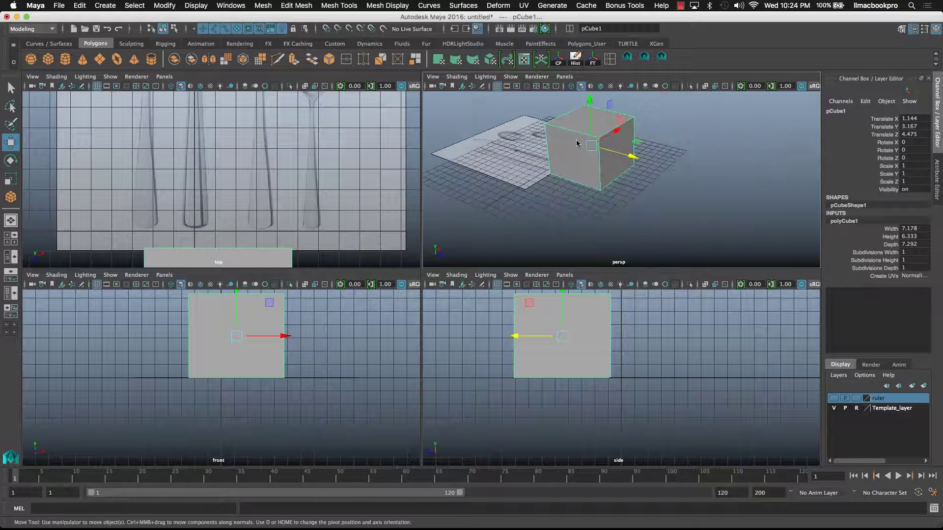
{"action": "key", "text": "Delete"}
Turn off Interactive Creation for polygon primitives.
{"action": "left_click", "coordinate": [105, 5]}
{"action": "mouse_move", "coordinate": [145, 5]}
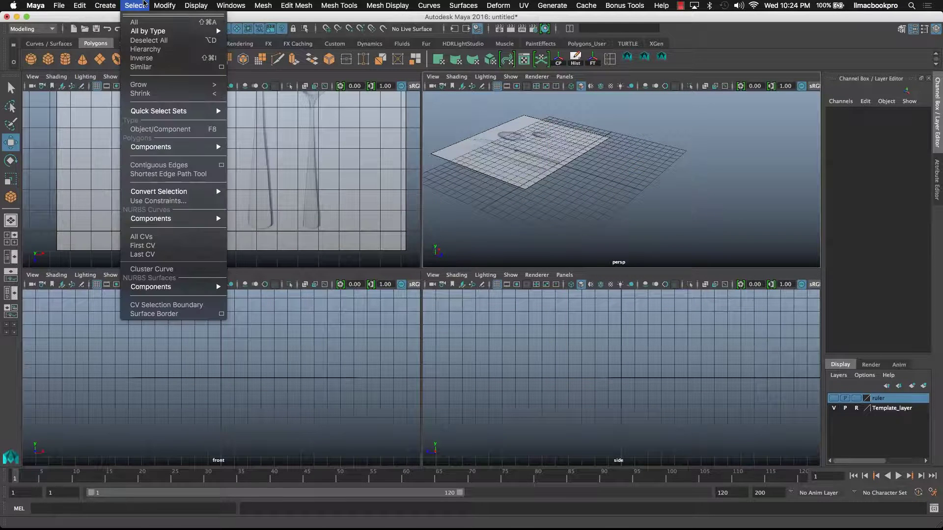
{"action": "mouse_move", "coordinate": [105, 5]}
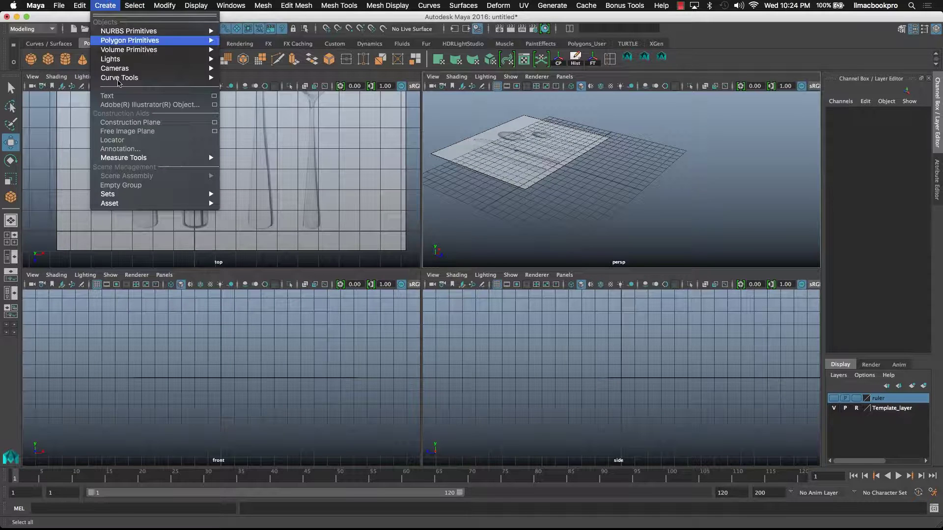
{"action": "mouse_move", "coordinate": [122, 71]}
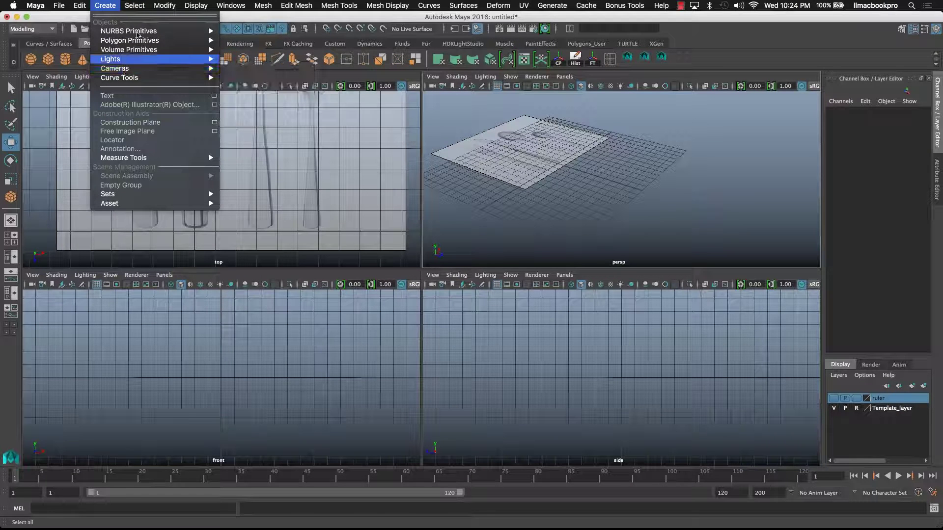
{"action": "mouse_move", "coordinate": [139, 43]}
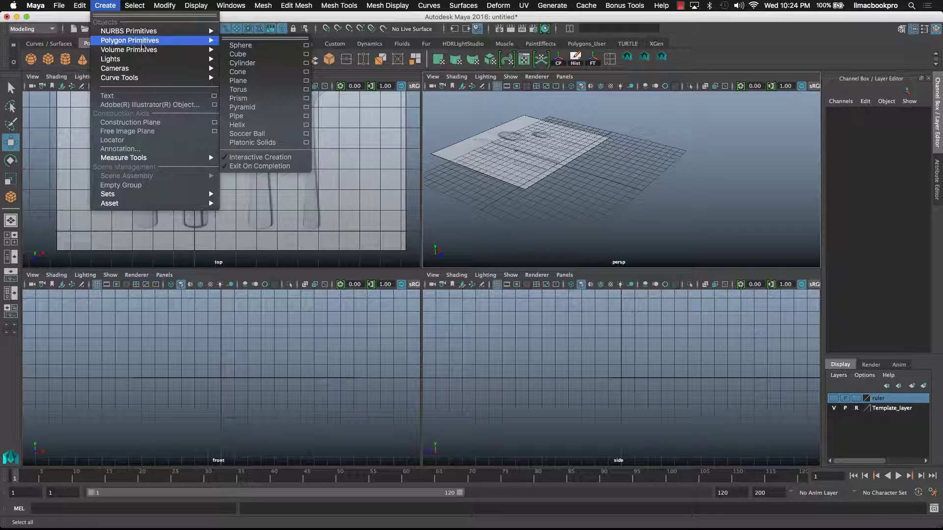
{"action": "left_click", "coordinate": [239, 158]}
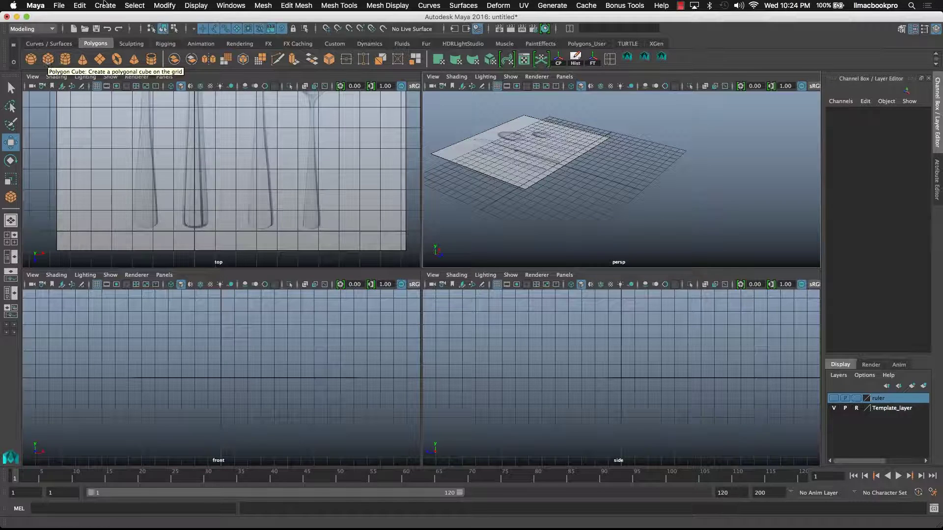
Create a polygon cube with width, height and depth of 1 and one division in each direction.
{"action": "left_click", "coordinate": [105, 5]}
{"action": "mouse_move", "coordinate": [125, 41]}
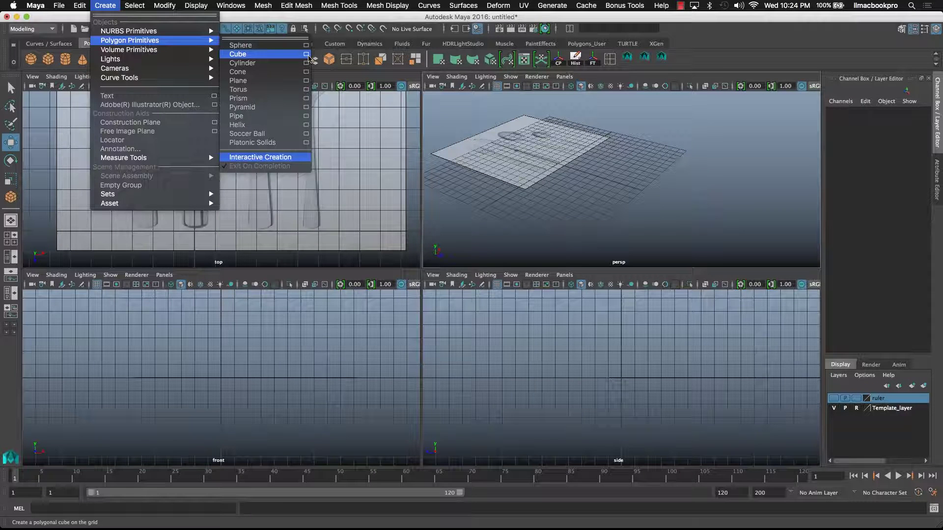
{"action": "left_click", "coordinate": [307, 58]}
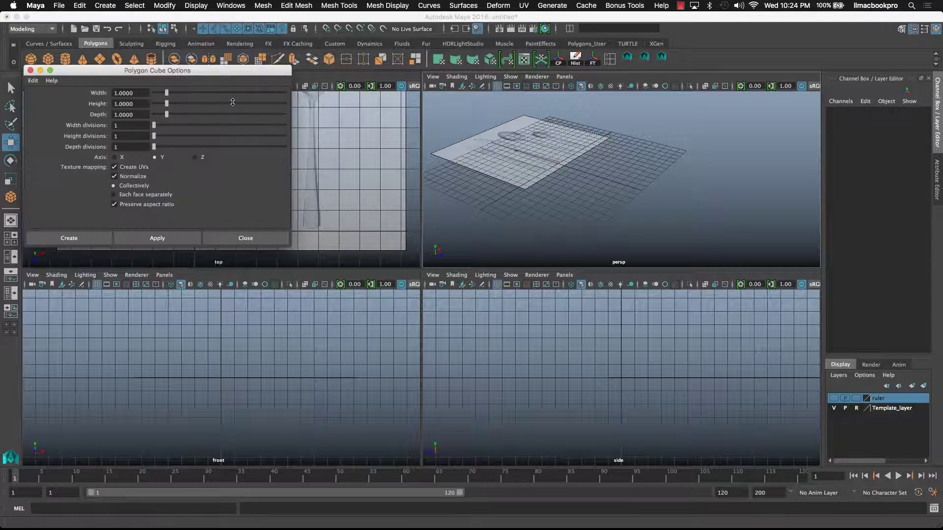
{"action": "left_click_drag", "start_coordinate": [155, 94], "coordinate": [72, 89]}
{"action": "type", "text": "1"}
{"action": "key", "text": "Return"}
{"action": "left_click", "coordinate": [78, 238]}
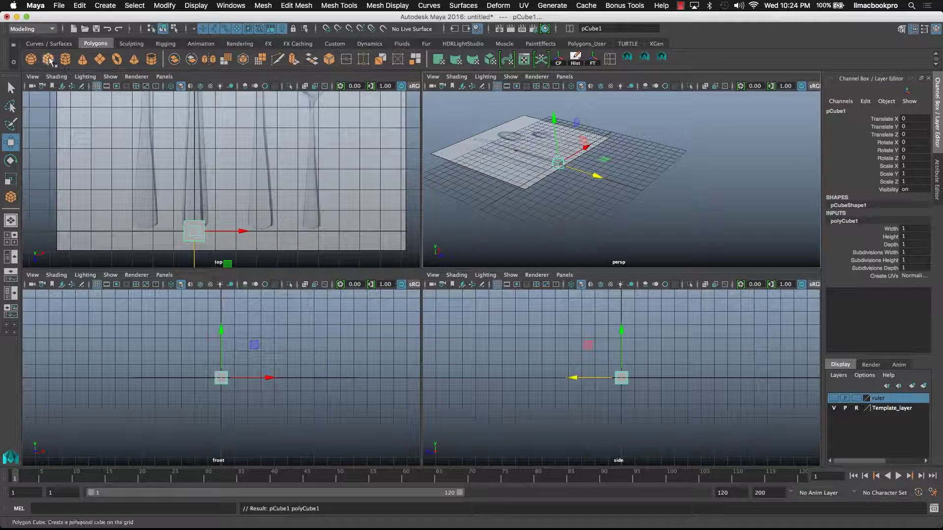
Move the cube along Z to about -0.758 so it sits over the end of the knife handle in the top view.
{"action": "middle_click_drag", "start_coordinate": [221, 192], "coordinate": [209, 175], "text": "alt"}
{"action": "scroll", "coordinate": [311, 190], "scroll_direction": "up", "scroll_amount": 3}
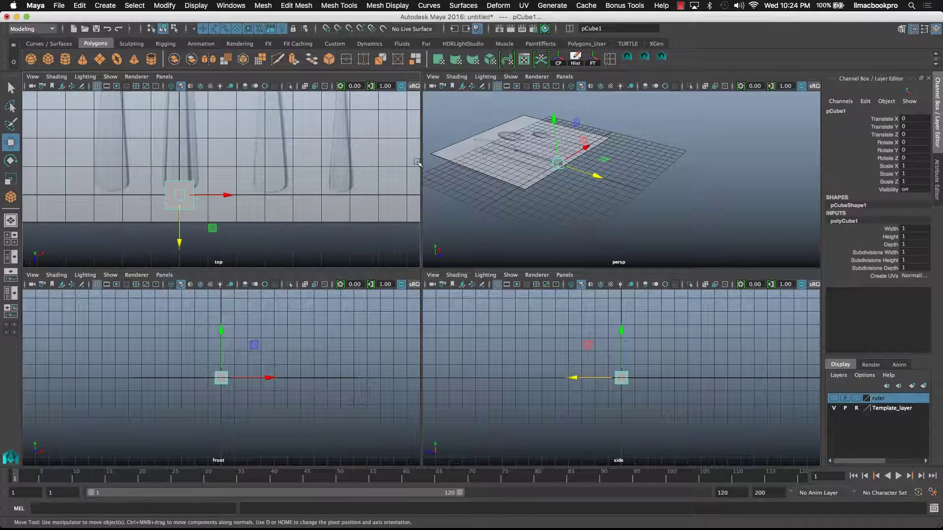
{"action": "key", "text": "space"}
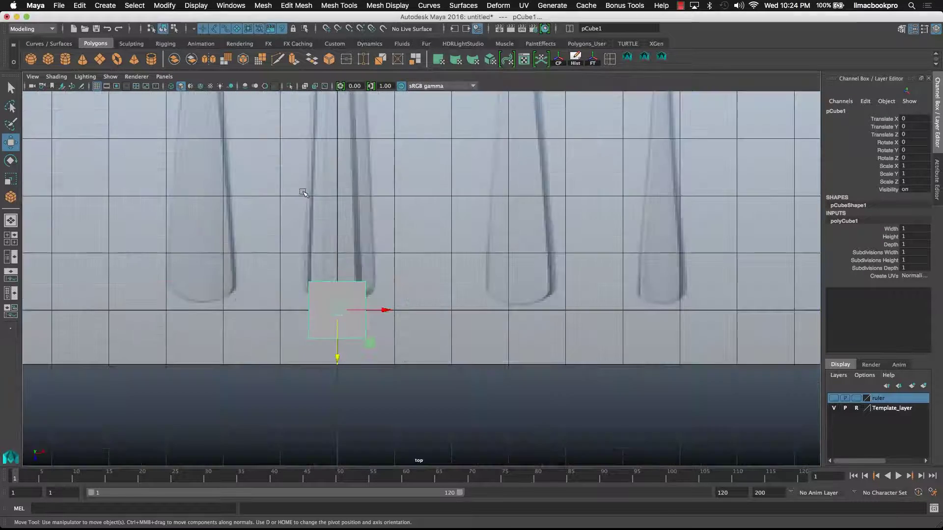
{"action": "scroll", "coordinate": [432, 238], "scroll_direction": "up", "scroll_amount": 3}
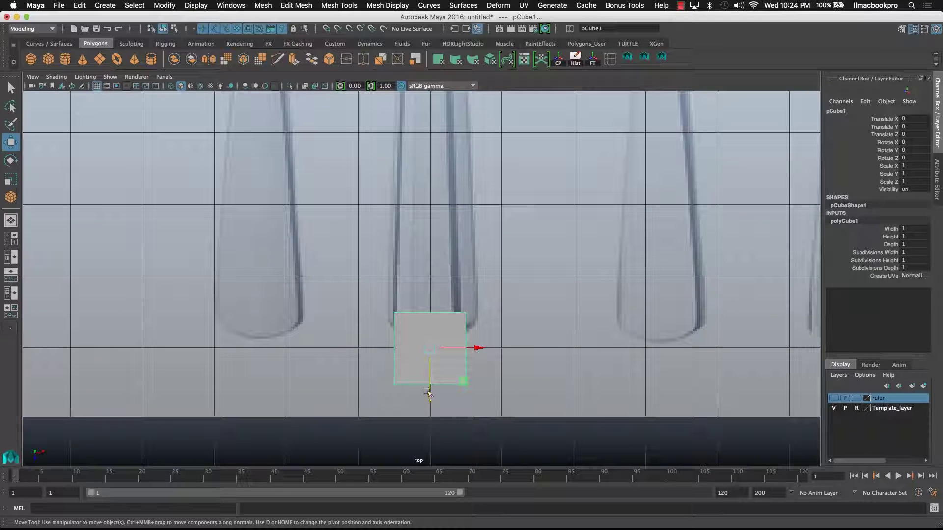
{"action": "left_click_drag", "start_coordinate": [429, 398], "coordinate": [429, 345]}
{"action": "middle_click_drag", "start_coordinate": [438, 297], "coordinate": [449, 330], "text": "alt"}
{"action": "scroll", "coordinate": [447, 328], "scroll_direction": "down", "scroll_amount": 6}
{"action": "scroll", "coordinate": [437, 325], "scroll_direction": "up", "scroll_amount": 4}
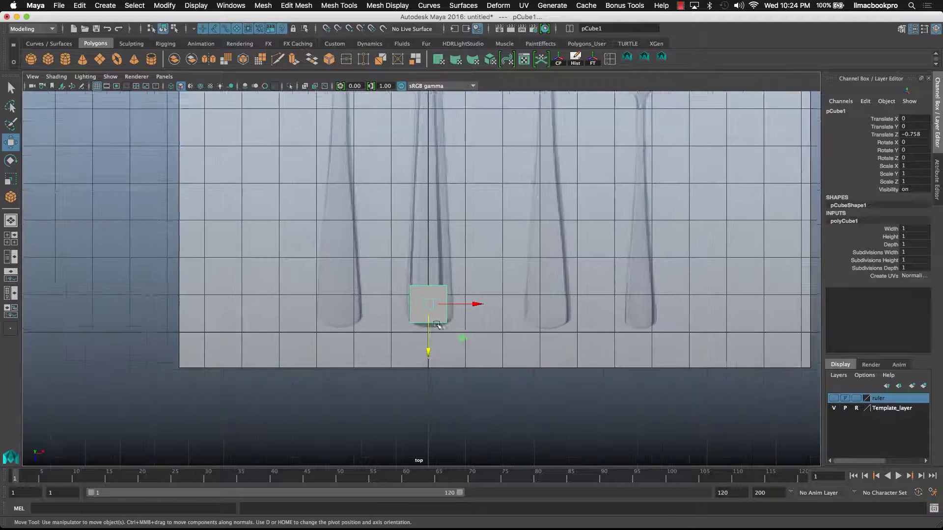
Scale the cube in X to about 1.176 and move it to about 0.034 in X to fit the knife handle's width.
{"action": "middle_click_drag", "start_coordinate": [437, 324], "coordinate": [413, 280], "text": "alt"}
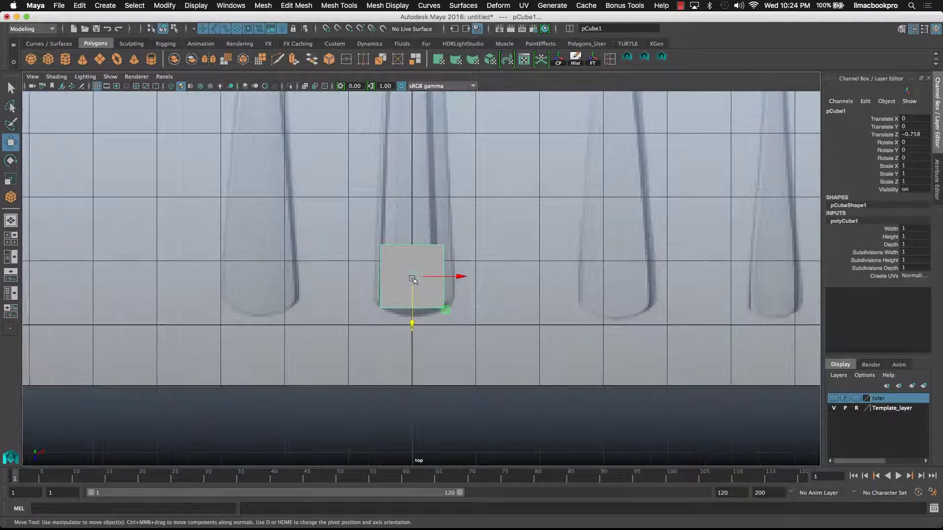
{"action": "scroll", "coordinate": [412, 280], "scroll_direction": "up", "scroll_amount": 3}
{"action": "key", "text": "r"}
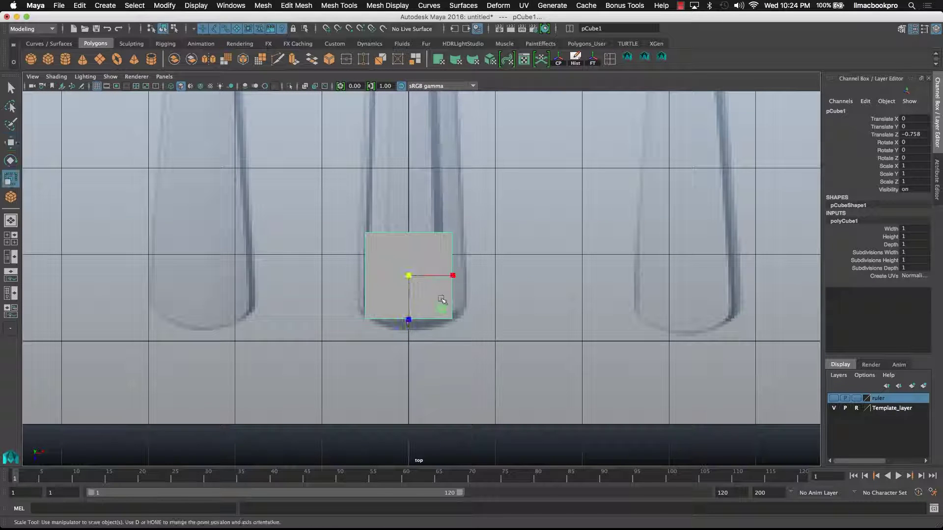
{"action": "left_click_drag", "start_coordinate": [453, 276], "coordinate": [459, 274]}
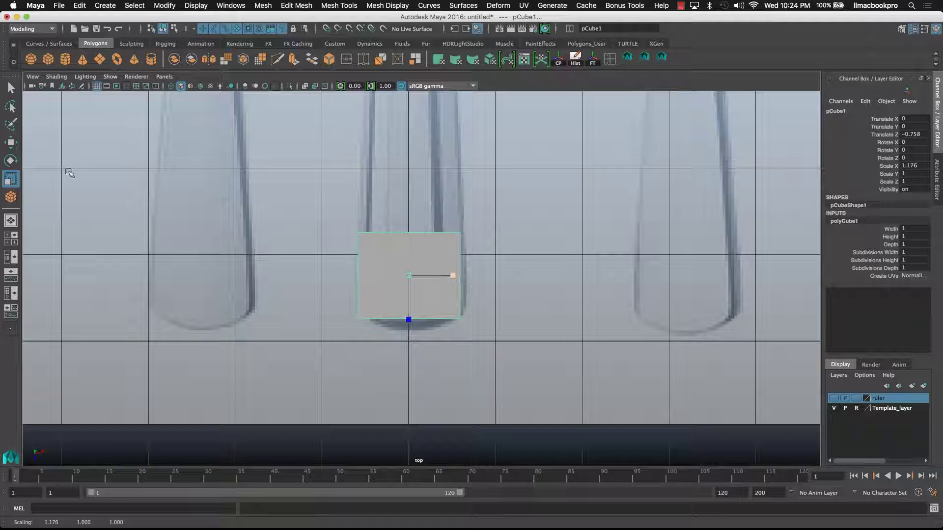
{"action": "left_click", "coordinate": [10, 142]}
{"action": "mouse_move", "coordinate": [457, 276]}
{"action": "left_mouse_down"}
{"action": "mouse_move", "coordinate": [469, 274]}
{"action": "mouse_move", "coordinate": [460, 276]}
{"action": "left_mouse_up"}
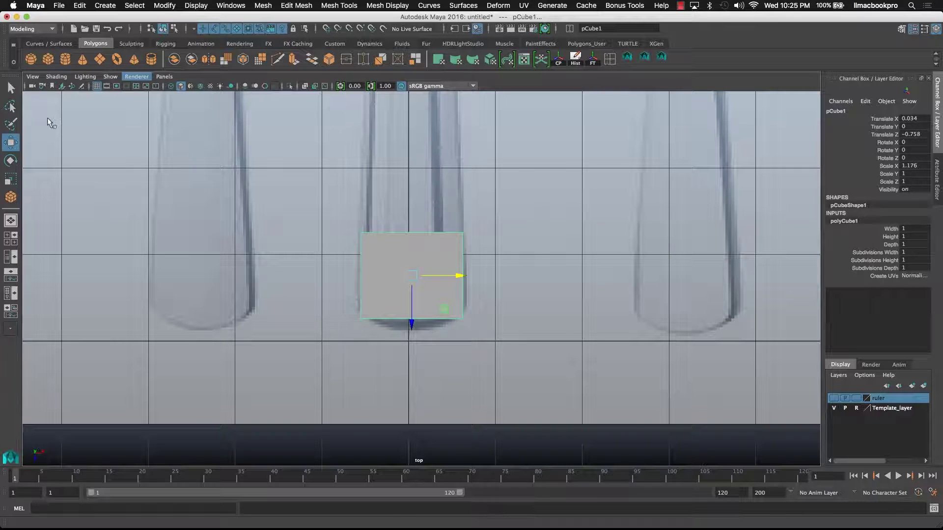
Turn on X-Ray shading in the top view and compare it with the wireframe display over the knife handle.
{"action": "left_click", "coordinate": [57, 78]}
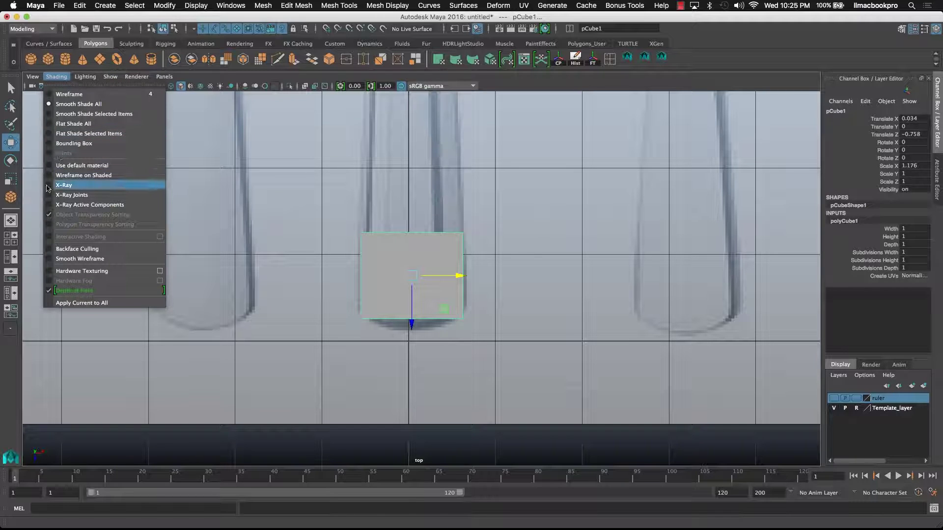
{"action": "left_click", "coordinate": [63, 185]}
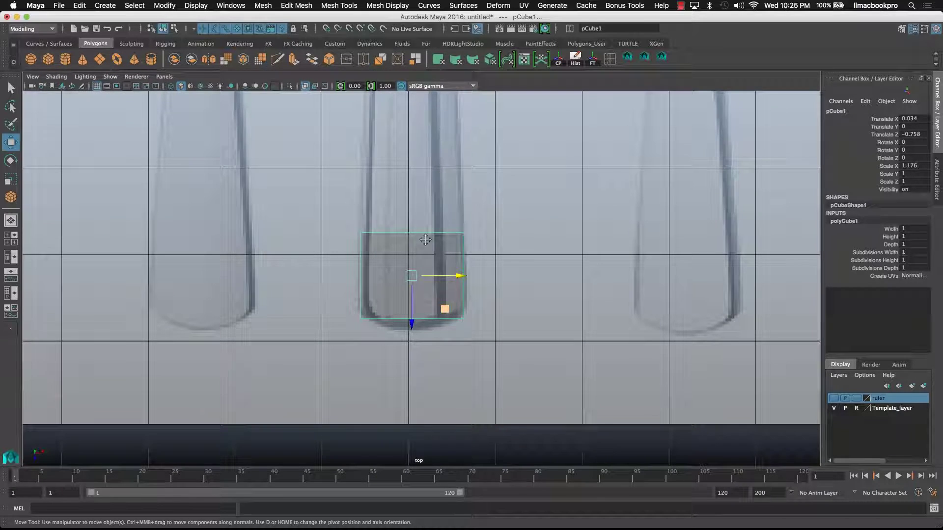
{"action": "middle_click_drag", "start_coordinate": [427, 231], "coordinate": [435, 432], "text": "alt"}
{"action": "scroll", "coordinate": [435, 317], "scroll_direction": "down", "scroll_amount": 3}
{"action": "scroll", "coordinate": [435, 319], "scroll_direction": "down", "scroll_amount": 2}
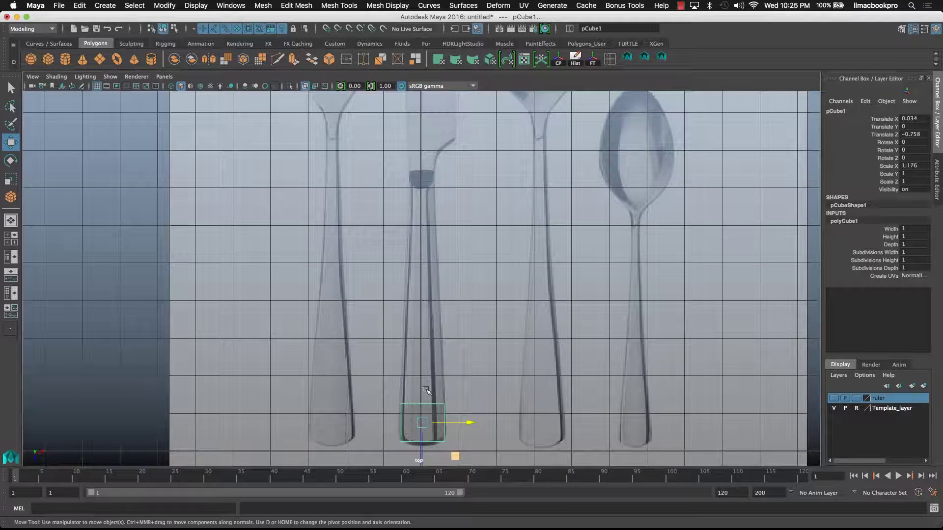
{"action": "scroll", "coordinate": [426, 390], "scroll_direction": "up", "scroll_amount": 3}
{"action": "middle_click_drag", "start_coordinate": [426, 390], "coordinate": [419, 288], "text": "alt"}
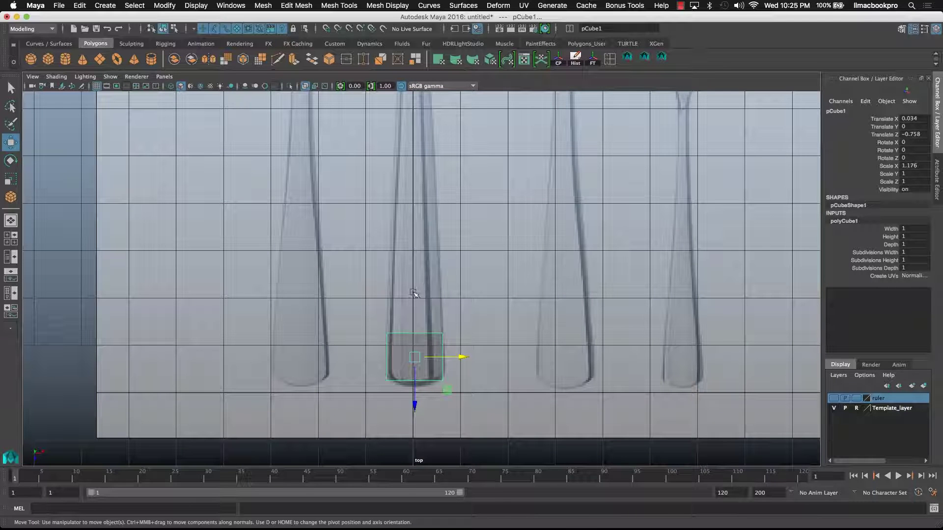
{"action": "key", "text": "4"}
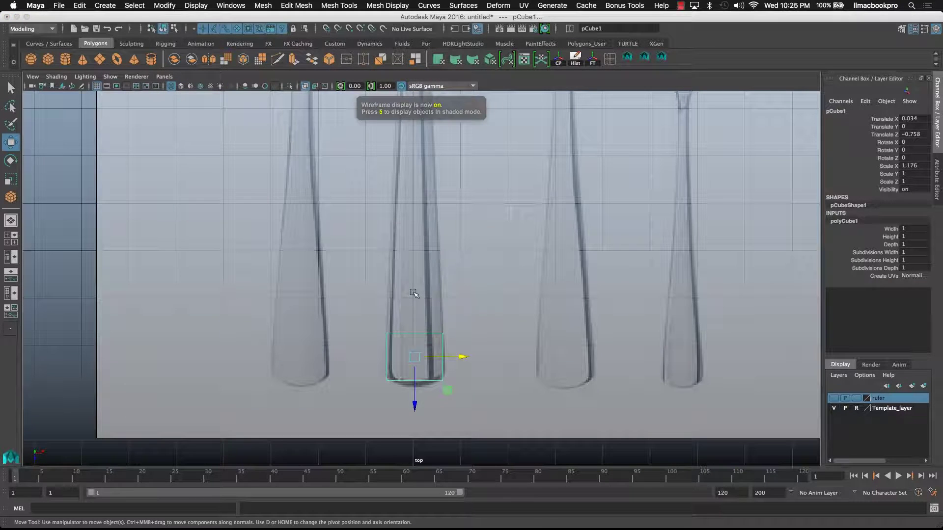
{"action": "key", "text": "5"}
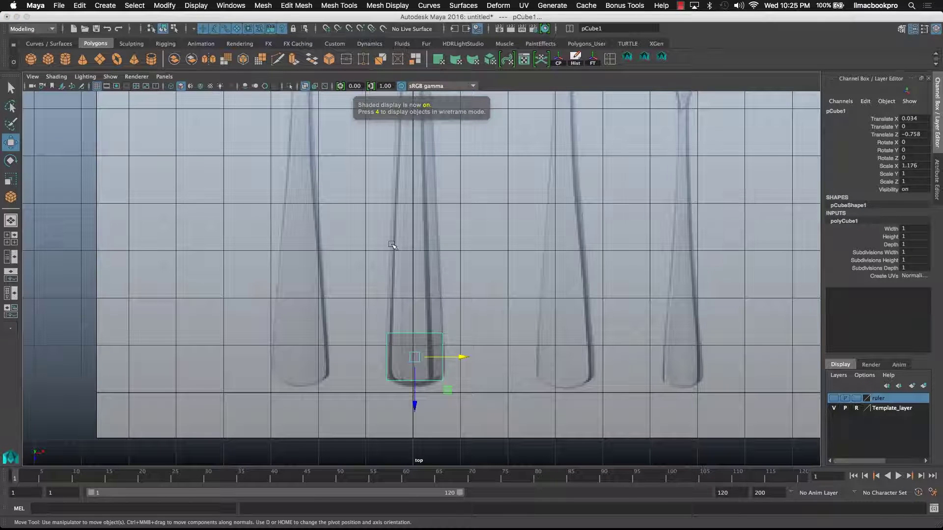
Switch the cube at the knife handle's end to vertex selection mode.
{"action": "mouse_move", "coordinate": [433, 223]}
{"action": "middle_mouse_down", "text": "alt"}
{"action": "mouse_move", "coordinate": [431, 197]}
{"action": "mouse_move", "coordinate": [427, 261]}
{"action": "mouse_move", "coordinate": [437, 205]}
{"action": "mouse_move", "coordinate": [421, 221]}
{"action": "middle_mouse_up", "text": "alt"}
{"action": "scroll", "coordinate": [421, 273], "scroll_direction": "up", "scroll_amount": 1}
{"action": "scroll", "coordinate": [409, 284], "scroll_direction": "up", "scroll_amount": 1}
{"action": "scroll", "coordinate": [414, 287], "scroll_direction": "up", "scroll_amount": 2}
{"action": "scroll", "coordinate": [414, 287], "scroll_direction": "down", "scroll_amount": 6}
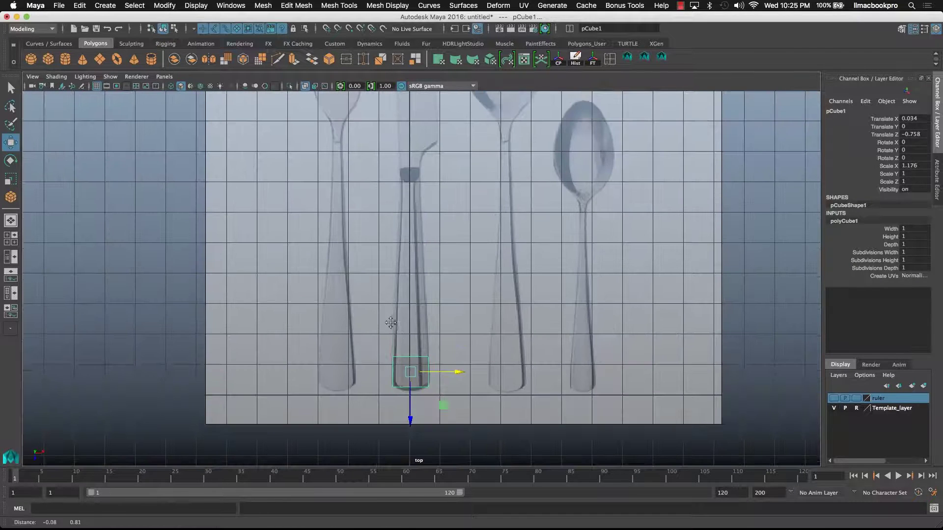
{"action": "middle_click_drag", "start_coordinate": [391, 323], "coordinate": [389, 328], "text": "alt"}
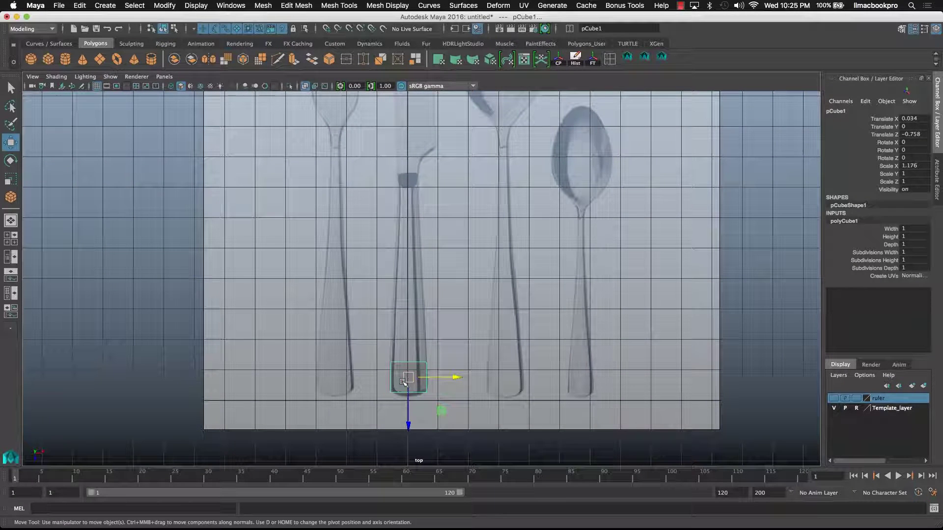
{"action": "scroll", "coordinate": [418, 377], "scroll_direction": "up", "scroll_amount": 1}
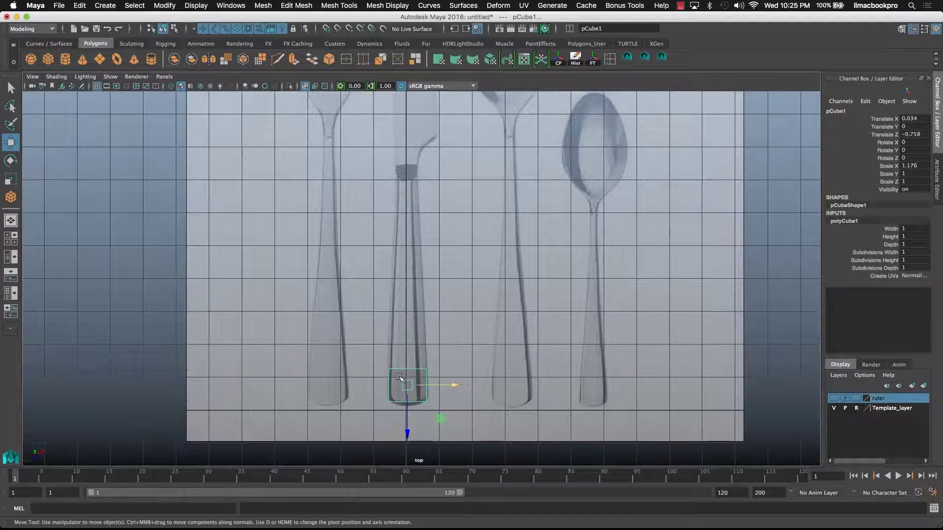
{"action": "right_click_drag", "start_coordinate": [398, 376], "coordinate": [357, 250]}
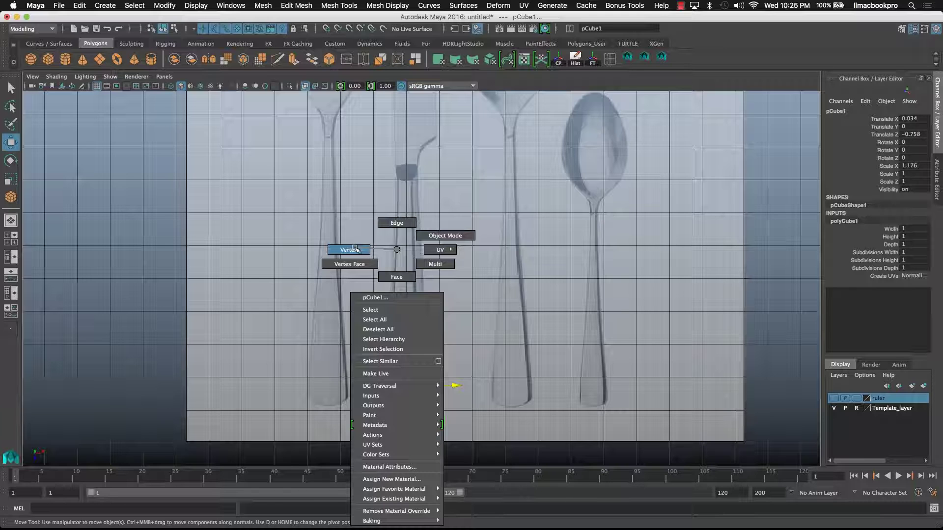
Select the cube's blade-side vertices and move them along Z to the knife's dark collar, stretching the block along the handle.
{"action": "right_click_drag", "start_coordinate": [376, 249], "coordinate": [340, 248]}
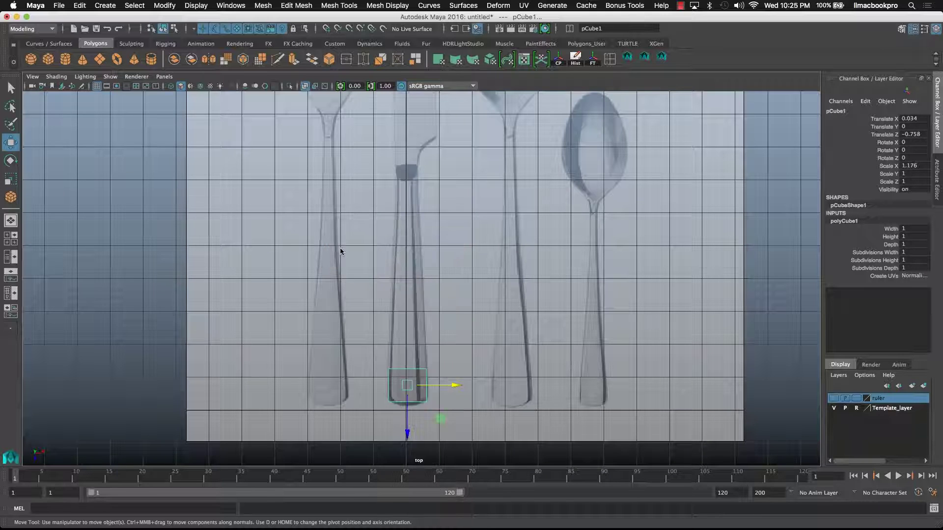
{"action": "left_click_drag", "start_coordinate": [370, 338], "coordinate": [448, 381]}
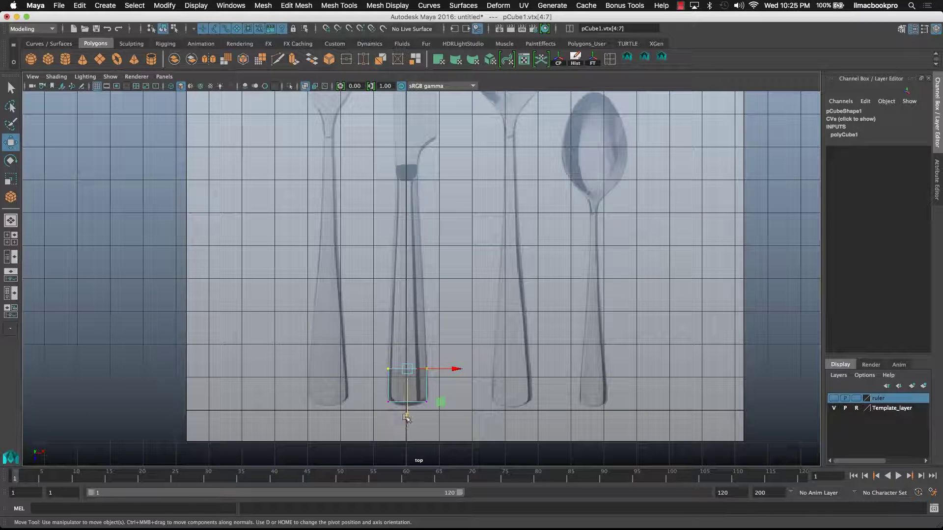
{"action": "left_click", "coordinate": [393, 284]}
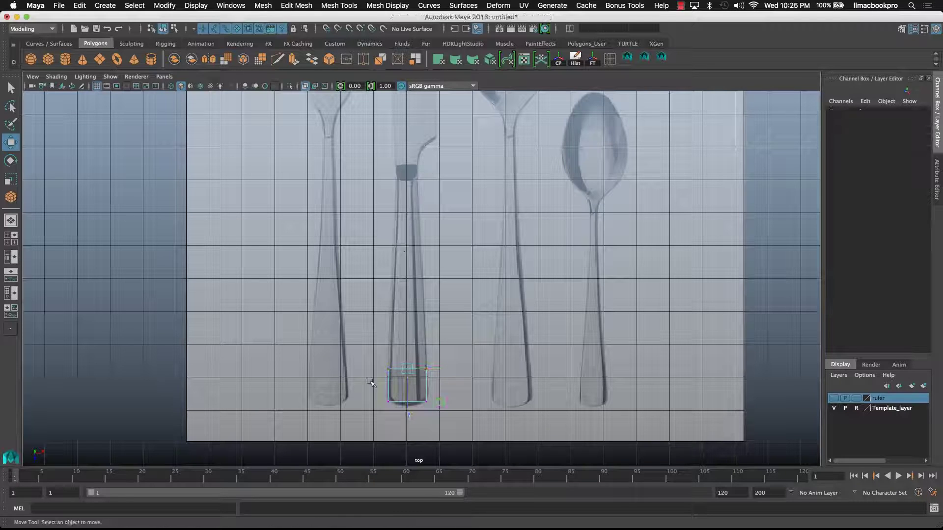
{"action": "left_click_drag", "start_coordinate": [372, 360], "coordinate": [451, 388]}
{"action": "left_click_drag", "start_coordinate": [408, 418], "coordinate": [422, 214]}
{"action": "scroll", "coordinate": [432, 228], "scroll_direction": "up", "scroll_amount": 3}
{"action": "scroll", "coordinate": [417, 222], "scroll_direction": "up", "scroll_amount": 2}
{"action": "middle_click_drag", "start_coordinate": [418, 239], "coordinate": [439, 94], "text": "alt"}
{"action": "scroll", "coordinate": [408, 379], "scroll_direction": "up", "scroll_amount": 2}
{"action": "scroll", "coordinate": [411, 228], "scroll_direction": "up", "scroll_amount": 2}
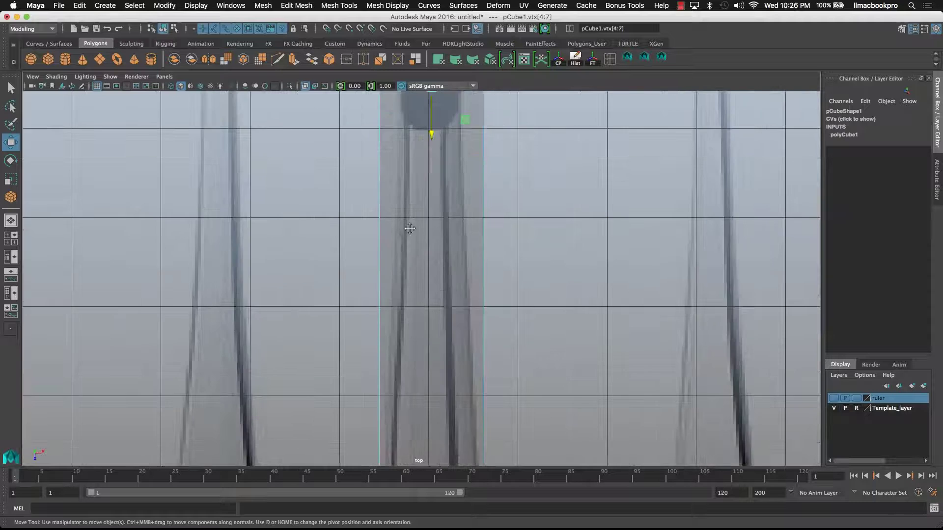
{"action": "middle_click_drag", "start_coordinate": [418, 210], "coordinate": [387, 351], "text": "alt"}
{"action": "scroll", "coordinate": [383, 431], "scroll_direction": "up", "scroll_amount": 1}
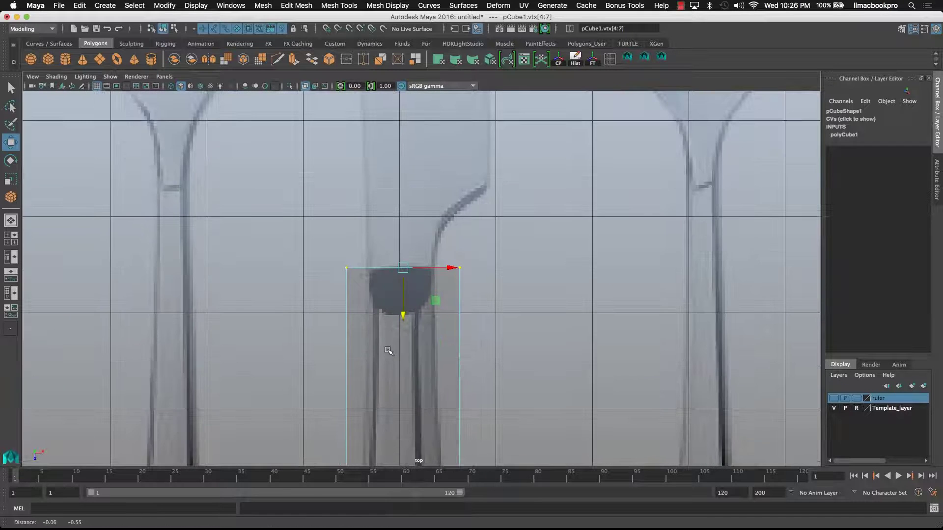
{"action": "scroll", "coordinate": [387, 351], "scroll_direction": "up", "scroll_amount": 3}
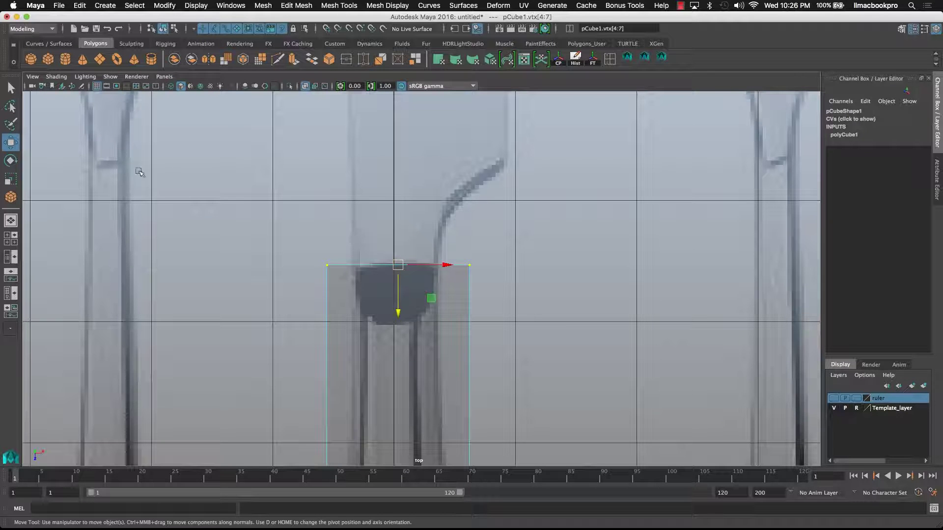
Scale the selected end vertices inward in X to match the width of the knife's dark collar.
{"action": "key", "text": "r"}
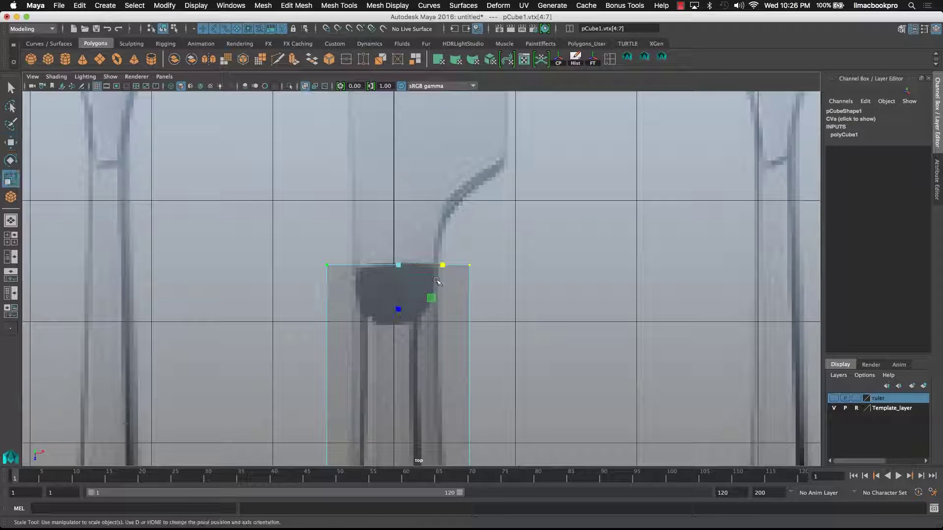
{"action": "left_click_drag", "start_coordinate": [443, 266], "coordinate": [425, 265]}
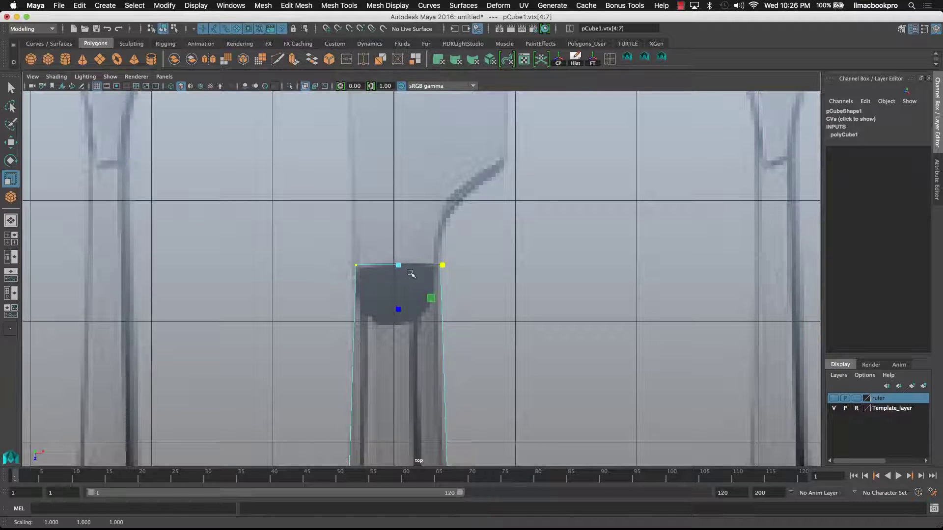
{"action": "scroll", "coordinate": [389, 306], "scroll_direction": "down", "scroll_amount": 3}
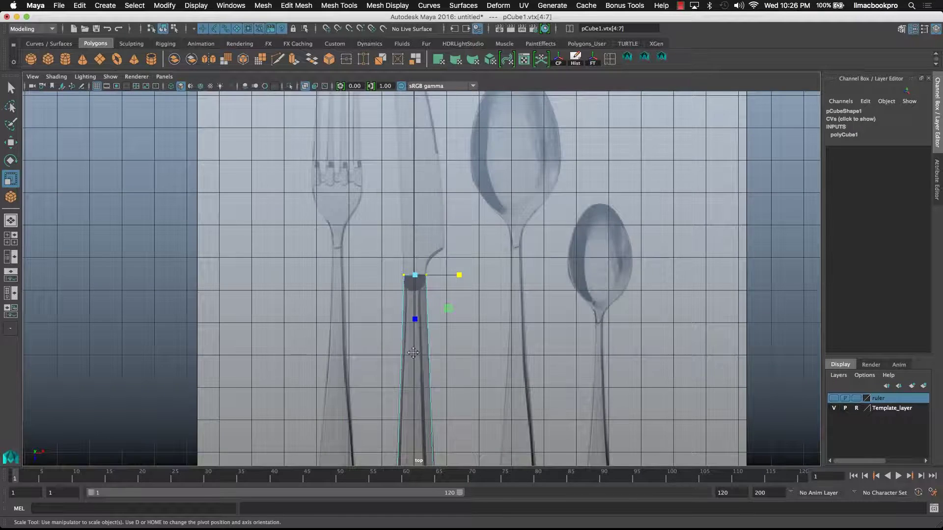
{"action": "middle_click_drag", "start_coordinate": [414, 352], "coordinate": [417, 269], "text": "alt"}
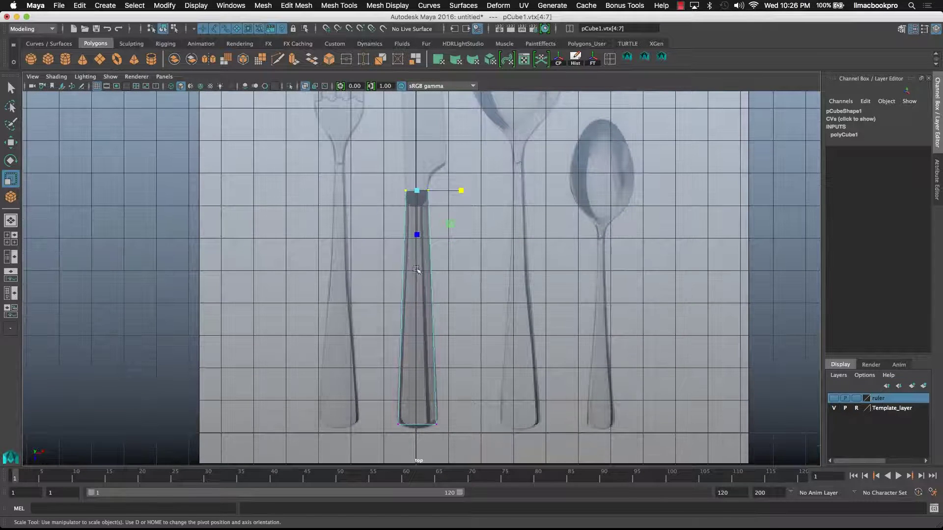
Examine how the tapered block fits the handle's sides and rounded end and the blade outline in the top view.
{"action": "scroll", "coordinate": [437, 373], "scroll_direction": "up", "scroll_amount": 3}
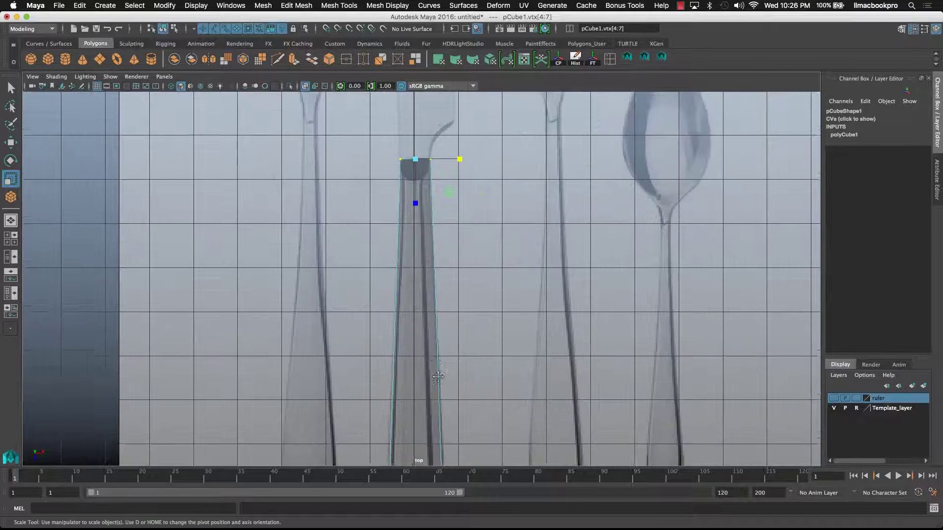
{"action": "middle_click_drag", "start_coordinate": [438, 374], "coordinate": [434, 206], "text": "alt"}
{"action": "scroll", "coordinate": [413, 276], "scroll_direction": "up", "scroll_amount": 4}
{"action": "scroll", "coordinate": [413, 276], "scroll_direction": "up", "scroll_amount": 5}
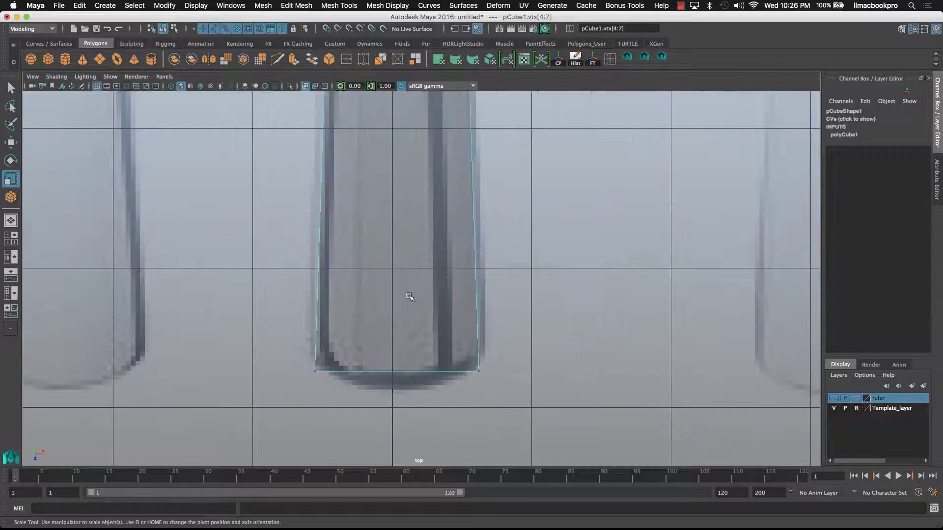
{"action": "middle_click_drag", "start_coordinate": [419, 235], "coordinate": [422, 226], "text": "alt"}
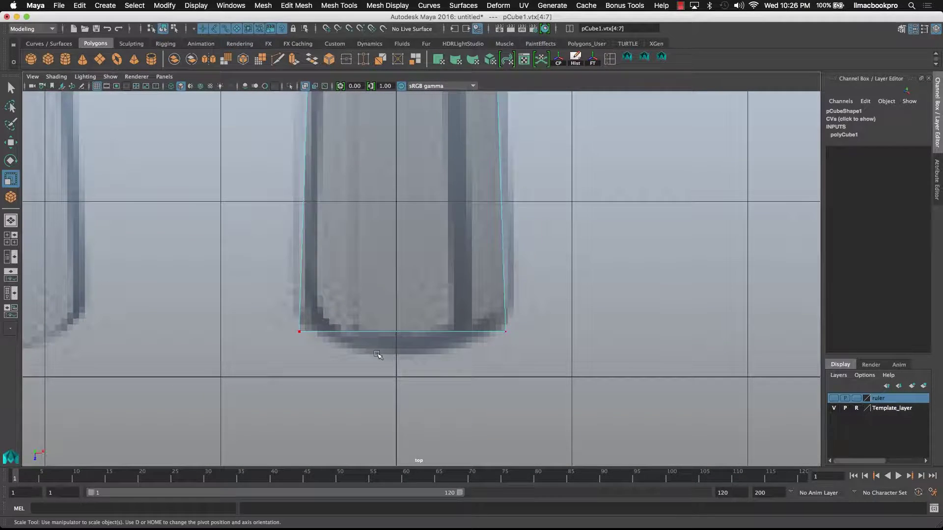
{"action": "middle_click_drag", "start_coordinate": [409, 192], "coordinate": [414, 438], "text": "alt"}
{"action": "right_click_drag", "start_coordinate": [415, 438], "coordinate": [294, 259], "text": "alt"}
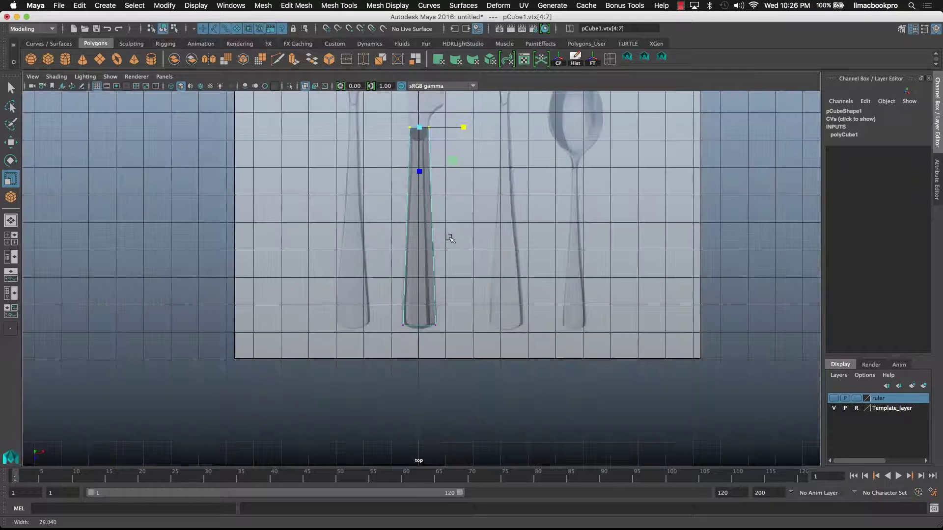
{"action": "middle_click_drag", "start_coordinate": [457, 346], "coordinate": [463, 398], "text": "alt"}
{"action": "scroll", "coordinate": [436, 339], "scroll_direction": "up", "scroll_amount": 2}
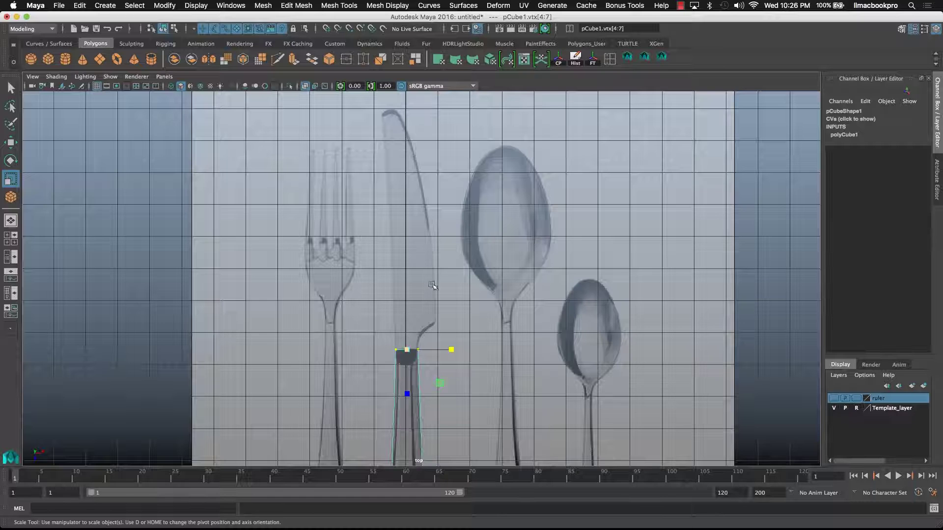
{"action": "middle_click_drag", "start_coordinate": [421, 318], "coordinate": [464, 222], "text": "alt"}
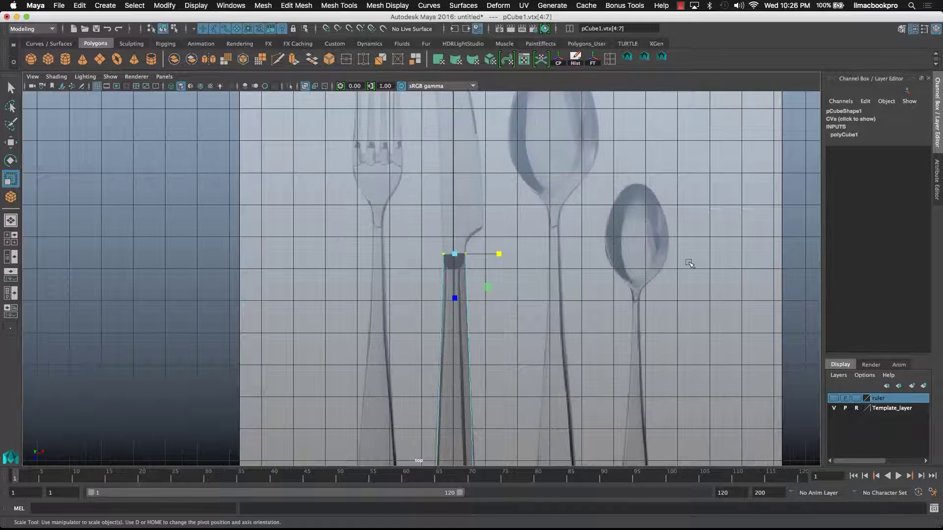
In the perspective view, switch the handle block to face selection and select its blade-side end face.
{"action": "key", "text": "space"}
{"action": "key", "text": "space"}
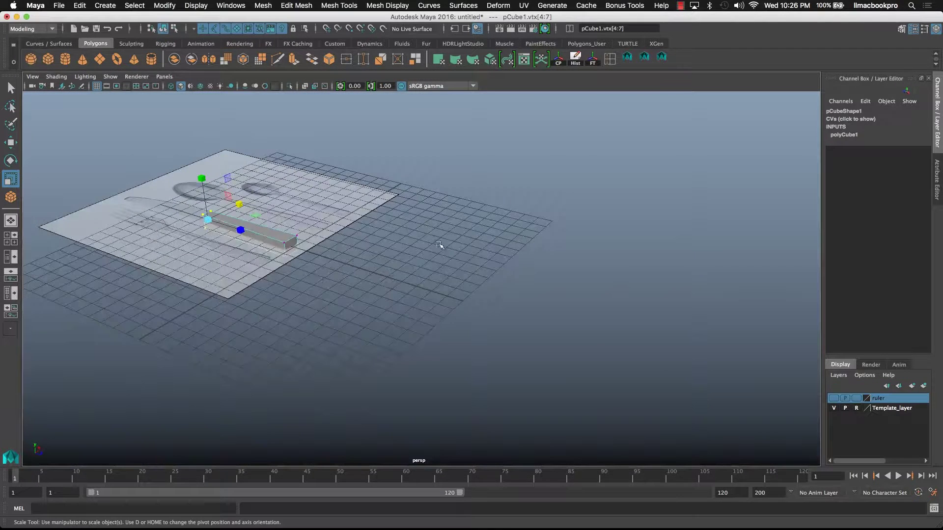
{"action": "right_click_drag", "start_coordinate": [322, 274], "coordinate": [566, 316], "text": "alt"}
{"action": "middle_click_drag", "start_coordinate": [147, 265], "coordinate": [379, 297], "text": "alt"}
{"action": "left_click_drag", "start_coordinate": [379, 296], "coordinate": [472, 295], "text": "alt"}
{"action": "scroll", "coordinate": [433, 295], "scroll_direction": "up", "scroll_amount": 5}
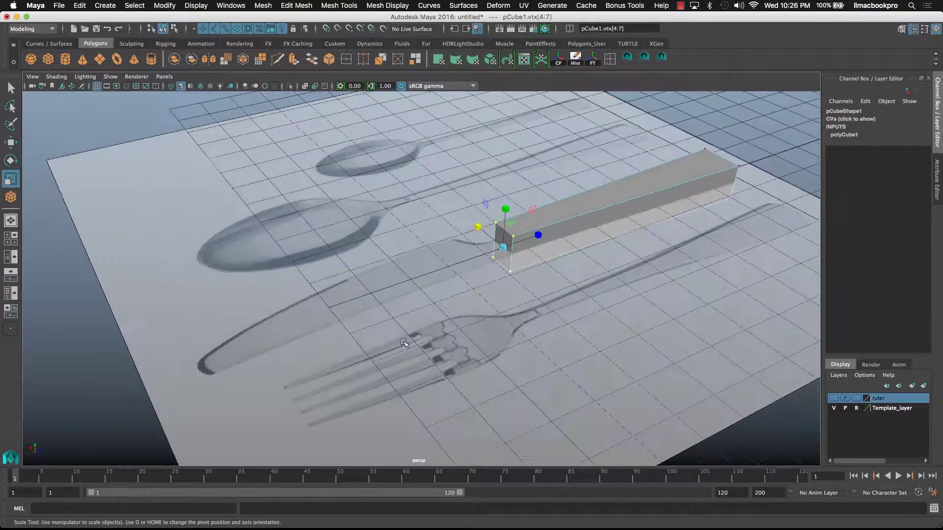
{"action": "scroll", "coordinate": [411, 337], "scroll_direction": "up", "scroll_amount": 4}
{"action": "middle_click_drag", "start_coordinate": [412, 337], "coordinate": [363, 369], "text": "alt"}
{"action": "right_click_drag", "start_coordinate": [589, 200], "coordinate": [589, 229]}
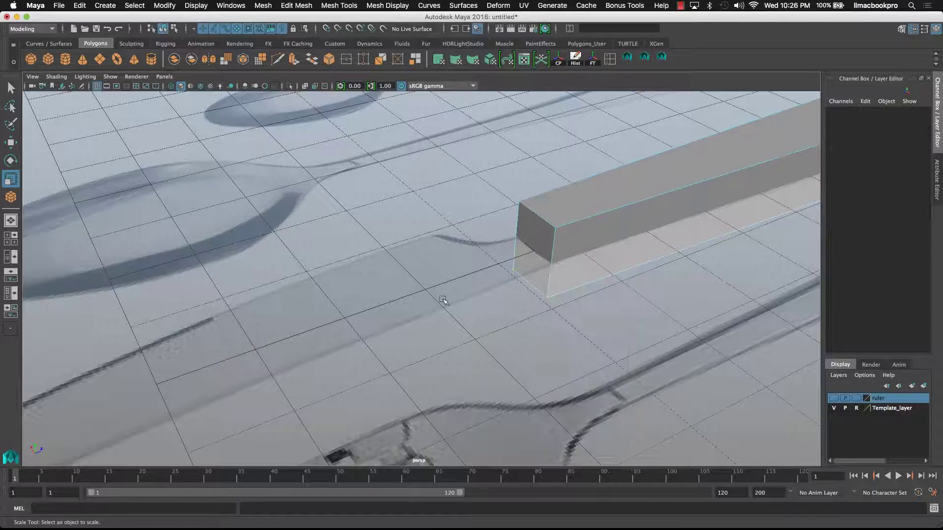
{"action": "left_click", "coordinate": [543, 240]}
Examine the selected end face against the knife blade reference from several angles.
{"action": "middle_click_drag", "start_coordinate": [497, 273], "coordinate": [284, 528], "text": "alt"}
{"action": "left_click_drag", "start_coordinate": [322, 493], "coordinate": [389, 477]}
{"action": "left_click_drag", "start_coordinate": [306, 491], "coordinate": [172, 497]}
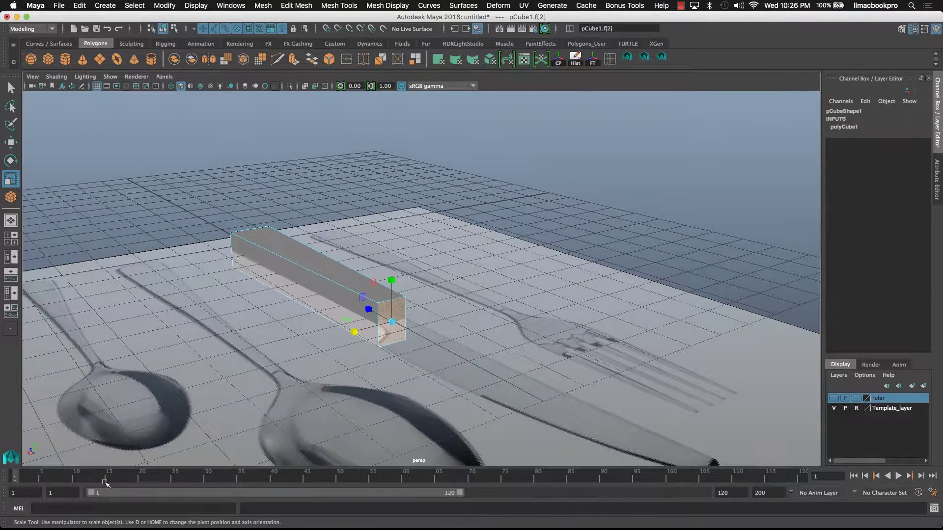
{"action": "left_click_drag", "start_coordinate": [401, 318], "coordinate": [488, 337], "text": "alt"}
{"action": "right_click_drag", "start_coordinate": [450, 295], "coordinate": [480, 290], "text": "alt"}
{"action": "middle_click_drag", "start_coordinate": [465, 358], "coordinate": [467, 263], "text": "alt"}
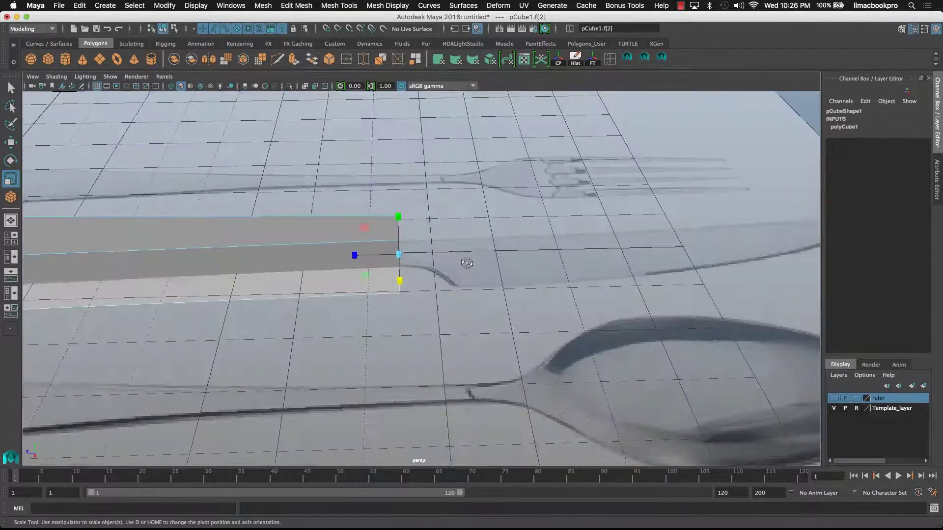
{"action": "left_click_drag", "start_coordinate": [467, 242], "coordinate": [457, 263], "text": "alt"}
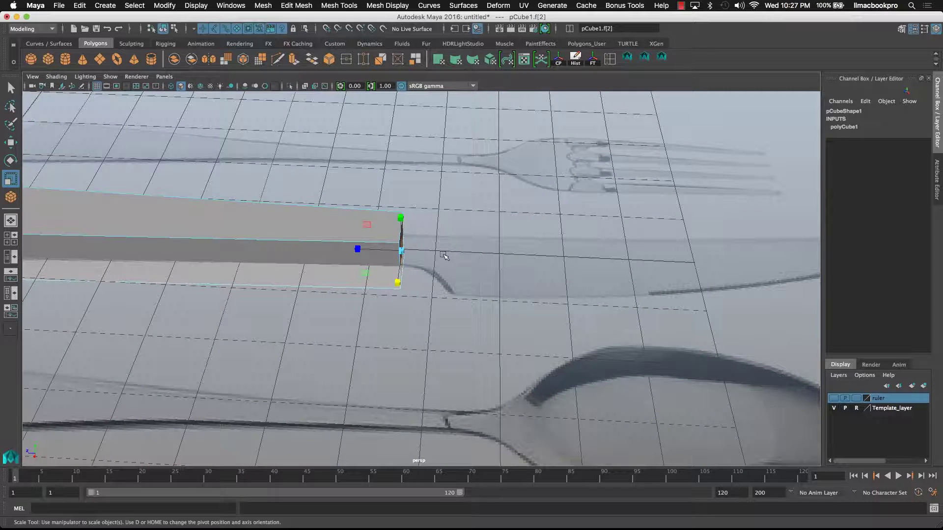
Show the four-view layout and reselect the handle block's blade-side end face in the perspective view.
{"action": "left_click", "coordinate": [12, 243]}
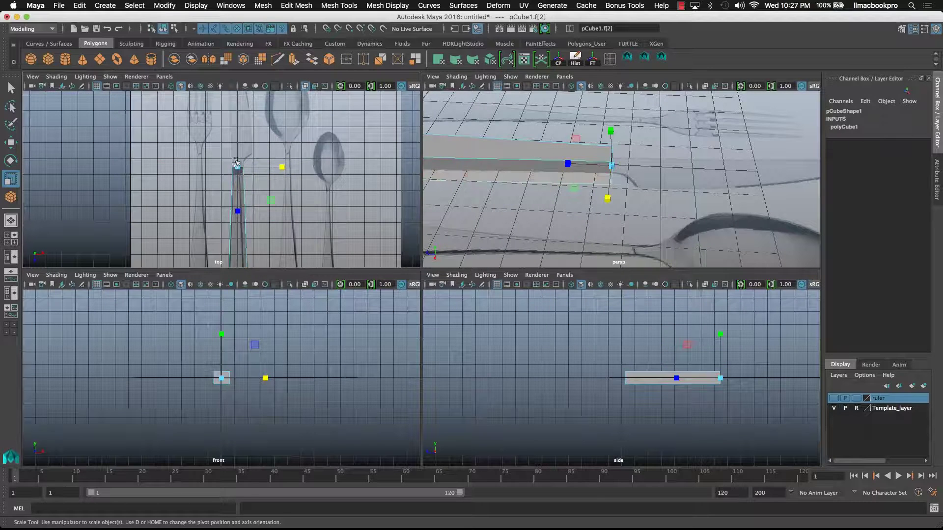
{"action": "left_click", "coordinate": [299, 231]}
{"action": "key", "text": "space"}
{"action": "right_click_drag", "start_coordinate": [391, 286], "coordinate": [487, 319], "text": "alt"}
{"action": "middle_click_drag", "start_coordinate": [402, 349], "coordinate": [385, 362], "text": "alt"}
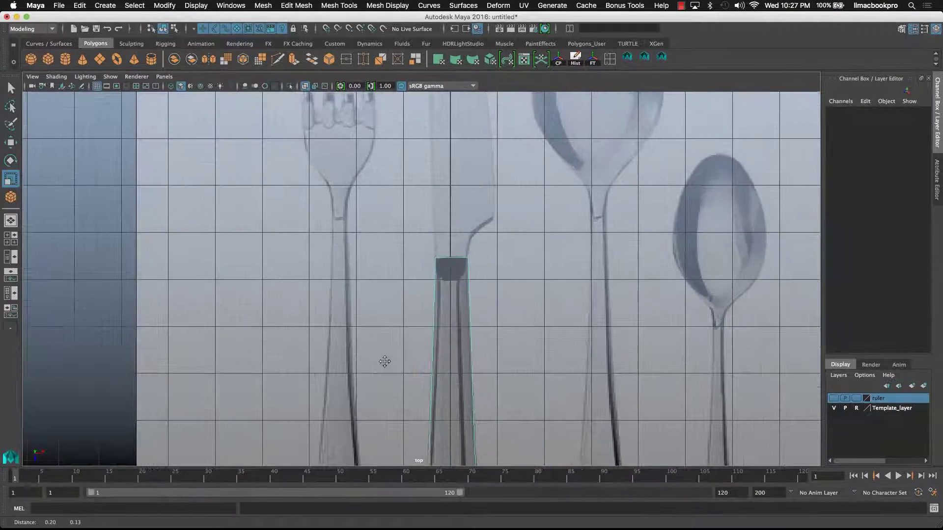
{"action": "scroll", "coordinate": [390, 334], "scroll_direction": "down", "scroll_amount": 3}
{"action": "key", "text": "space"}
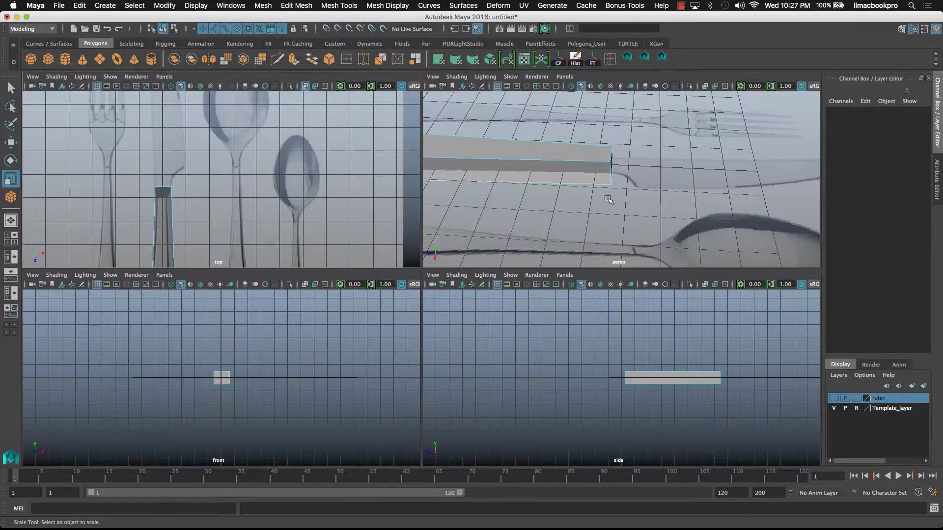
{"action": "left_click_drag", "start_coordinate": [610, 207], "coordinate": [624, 159], "text": "alt"}
{"action": "right_click", "coordinate": [625, 160]}
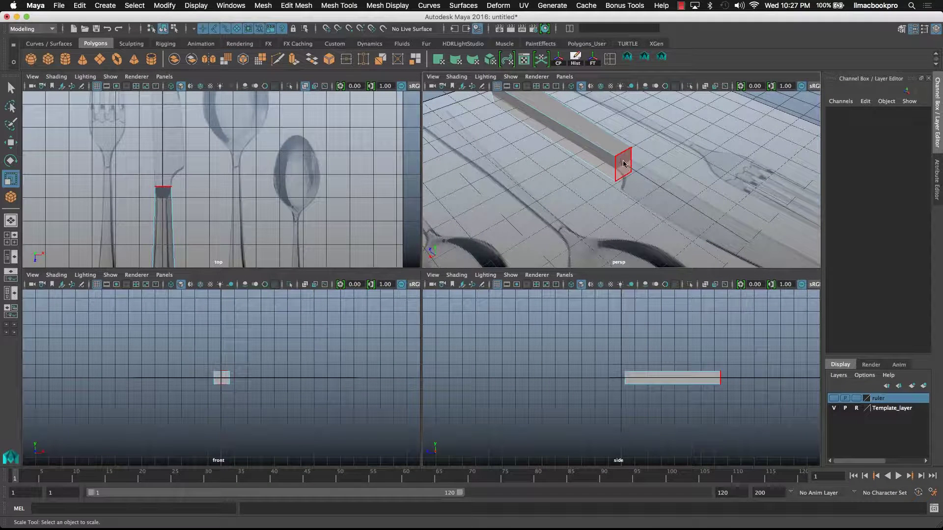
{"action": "left_click", "coordinate": [621, 166]}
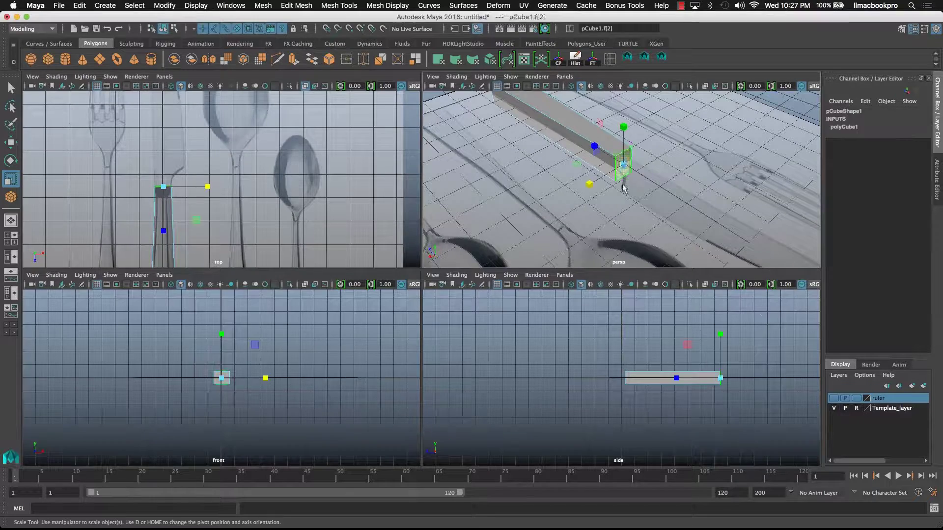
Enlarge the perspective view and use the hotbox to switch it to the top view.
{"action": "key", "text": "space"}
{"action": "left_click_drag", "start_coordinate": [362, 276], "coordinate": [510, 273], "text": "alt"}
{"action": "key", "text": "space"}
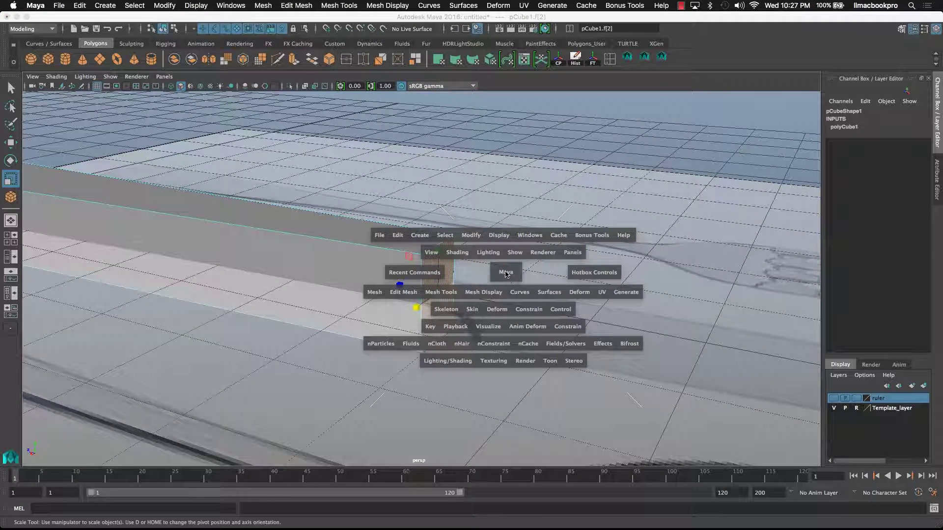
{"action": "left_click", "coordinate": [499, 186]}
{"action": "left_click", "coordinate": [702, 295]}
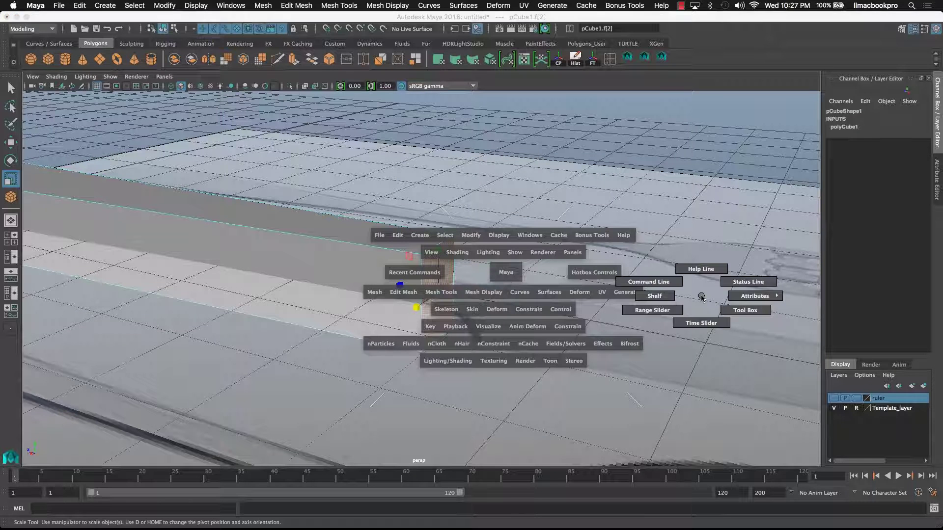
{"action": "left_click_drag", "start_coordinate": [310, 302], "coordinate": [483, 205]}
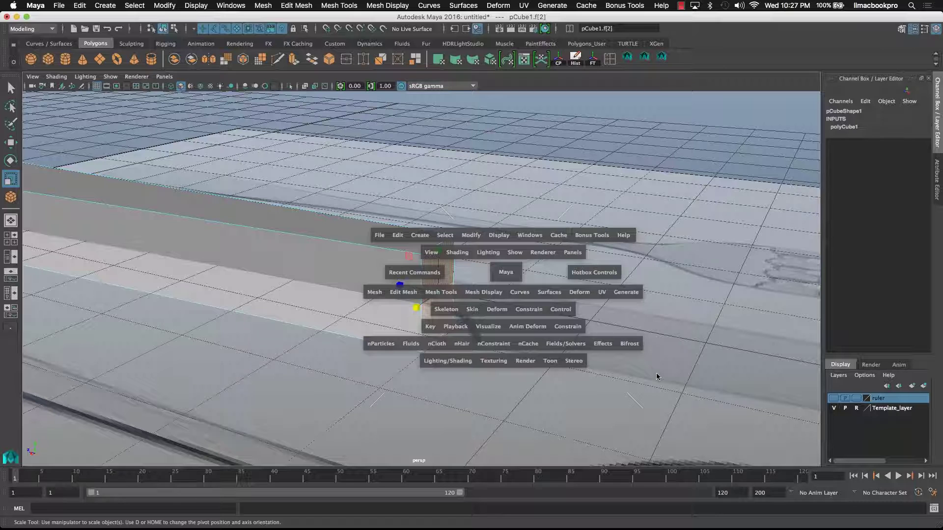
{"action": "left_click_drag", "start_coordinate": [515, 420], "coordinate": [522, 423]}
{"action": "left_click_drag", "start_coordinate": [506, 276], "coordinate": [463, 278]}
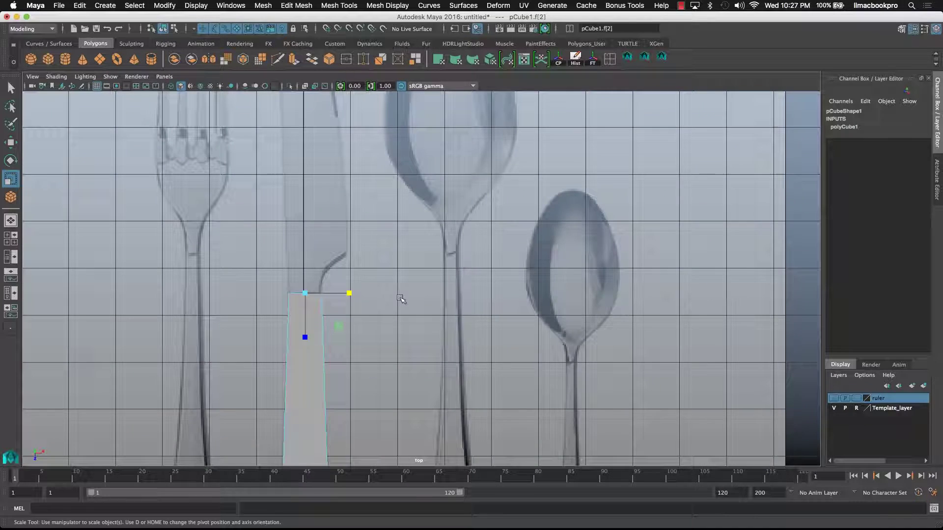
Extrude the handle block's blade-side end face along the knife with a Local Translate Z of 0.461.
{"action": "middle_click_drag", "start_coordinate": [371, 264], "coordinate": [456, 290], "text": "alt"}
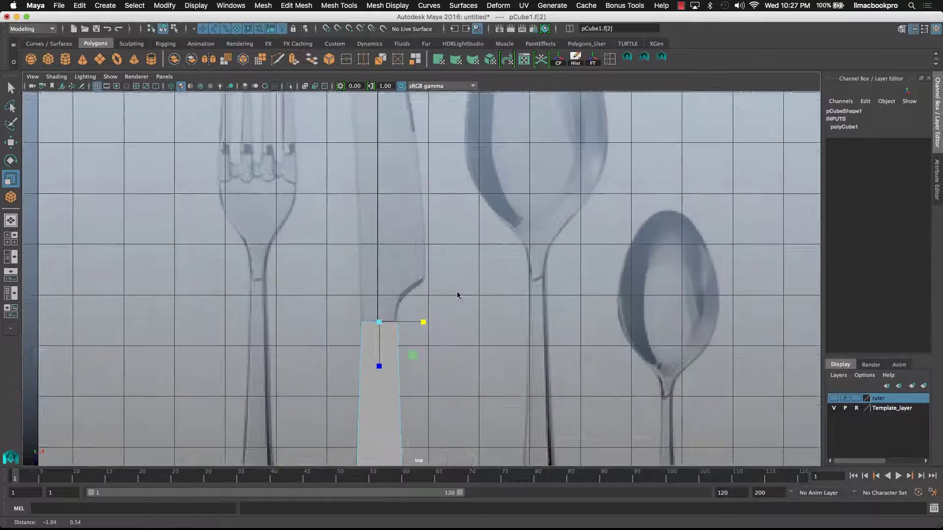
{"action": "right_click_drag", "start_coordinate": [457, 290], "coordinate": [459, 334], "text": "alt"}
{"action": "middle_click_drag", "start_coordinate": [528, 334], "coordinate": [521, 310], "text": "alt"}
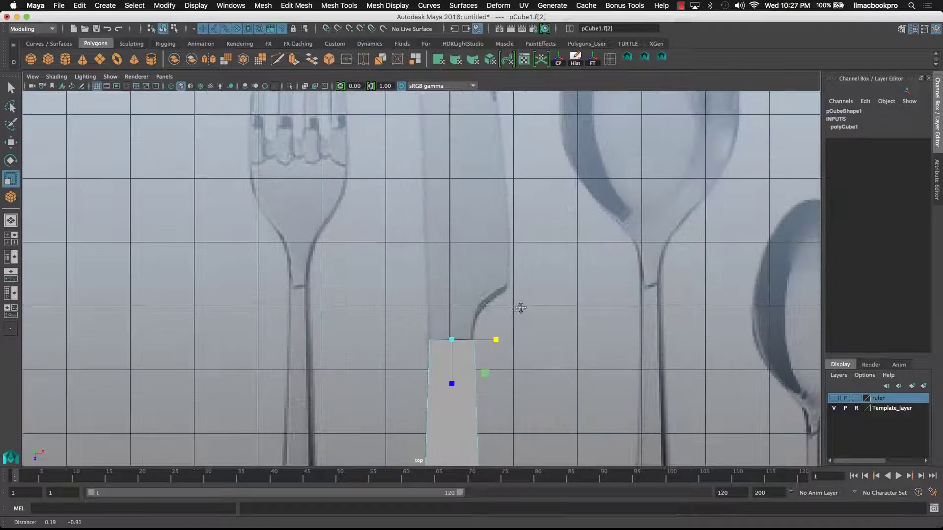
{"action": "left_click", "coordinate": [292, 61]}
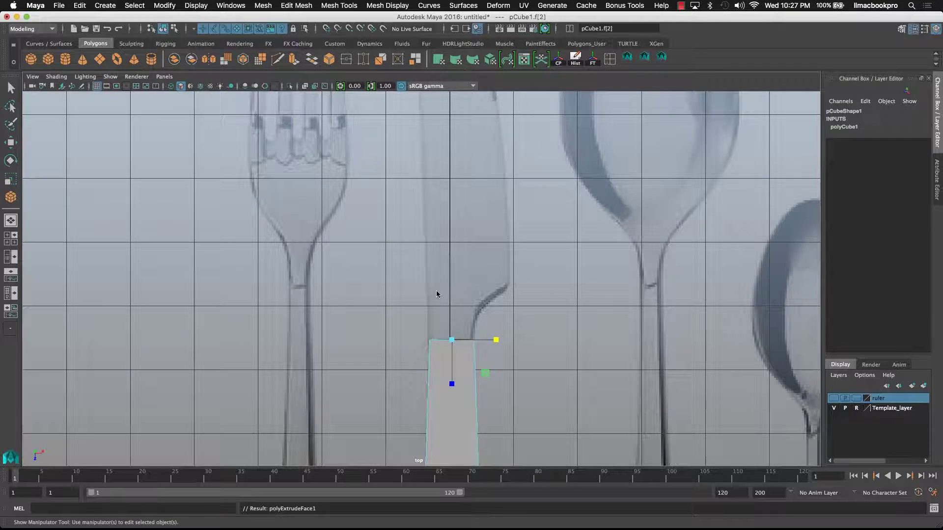
{"action": "scroll", "coordinate": [497, 340], "scroll_direction": "up", "scroll_amount": 3}
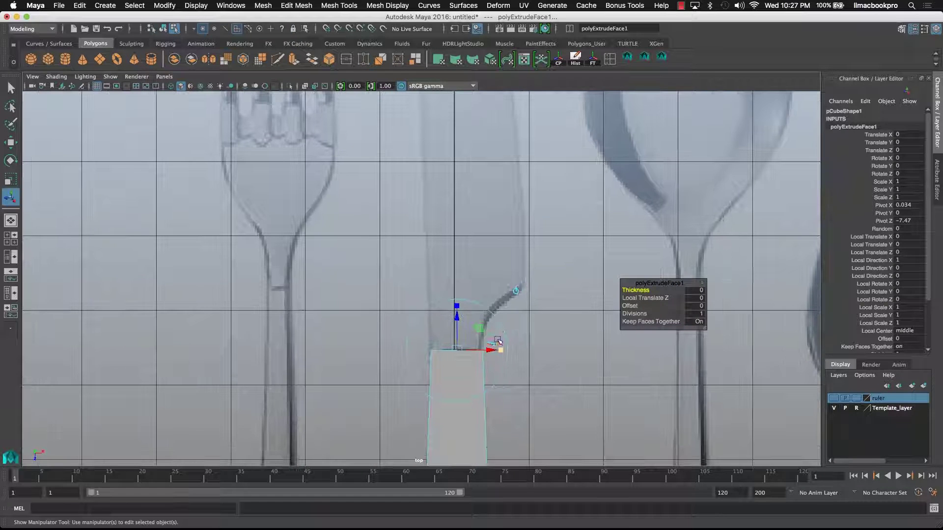
{"action": "left_click_drag", "start_coordinate": [432, 308], "coordinate": [435, 278]}
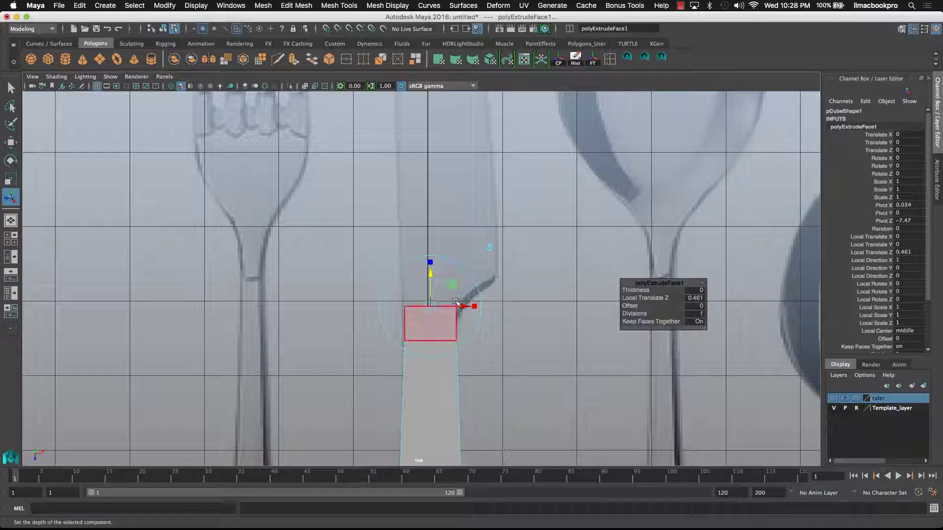
Extrude the end face again towards the blade heel with a Local Translate Z of 0.422.
{"action": "middle_click_drag", "start_coordinate": [466, 192], "coordinate": [506, 335], "text": "alt"}
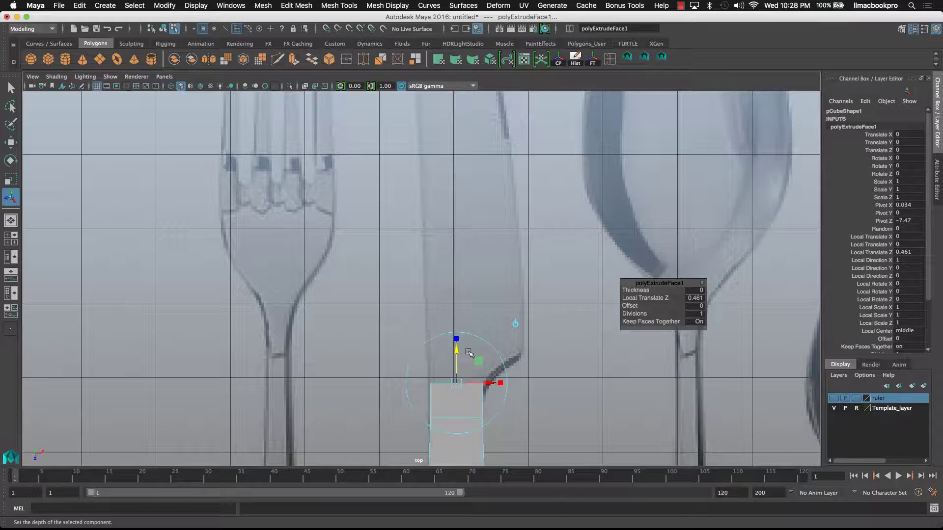
{"action": "middle_click_drag", "start_coordinate": [472, 258], "coordinate": [455, 235], "text": "alt"}
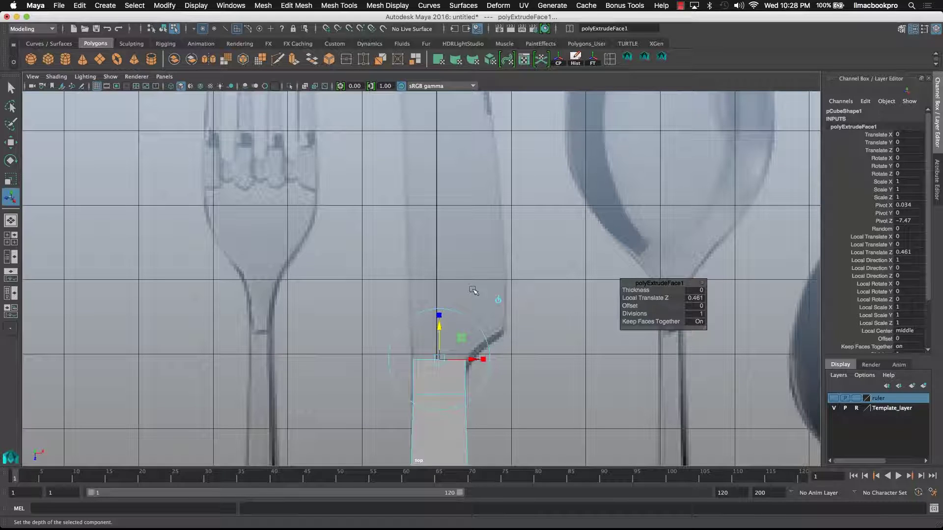
{"action": "key", "text": "ctrl+e"}
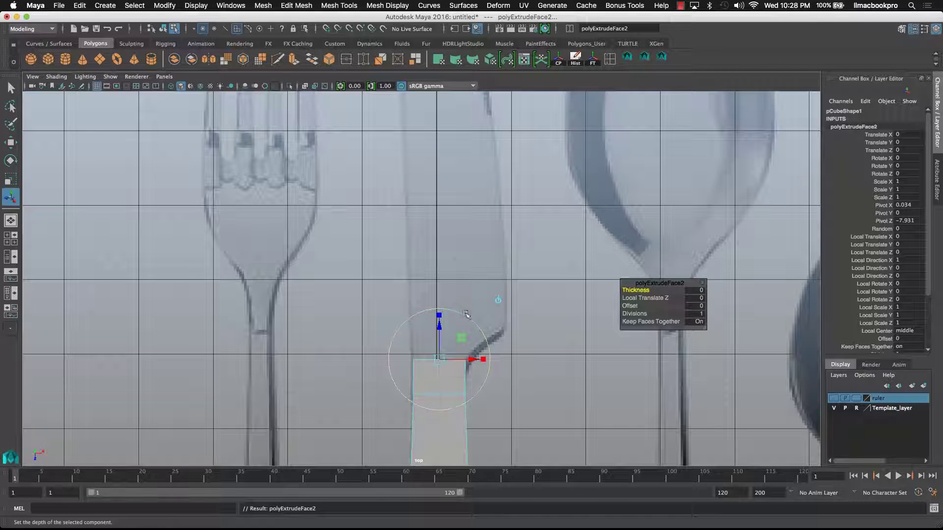
{"action": "left_click_drag", "start_coordinate": [441, 327], "coordinate": [435, 291]}
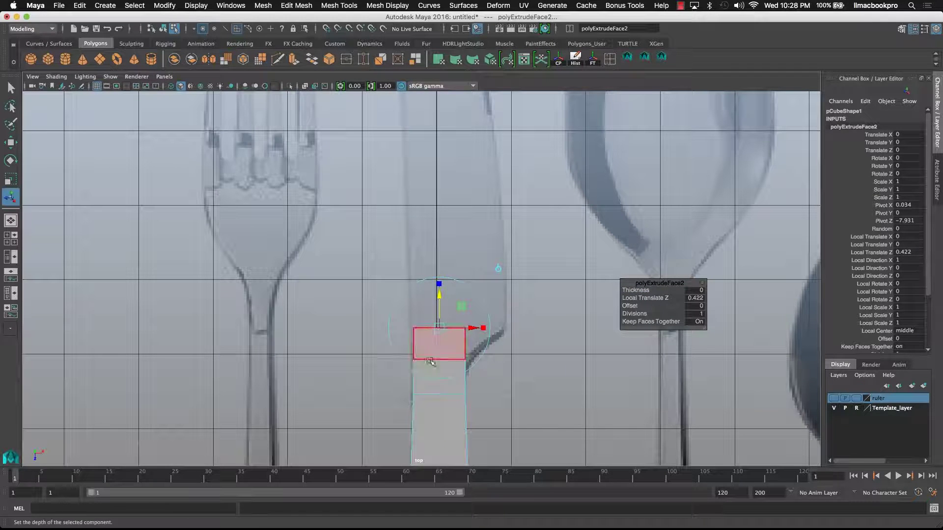
Extrude the end face from the blade heel to the middle of the blade with a Local Translate Z of 2.868.
{"action": "middle_click_drag", "start_coordinate": [563, 278], "coordinate": [562, 310], "text": "alt"}
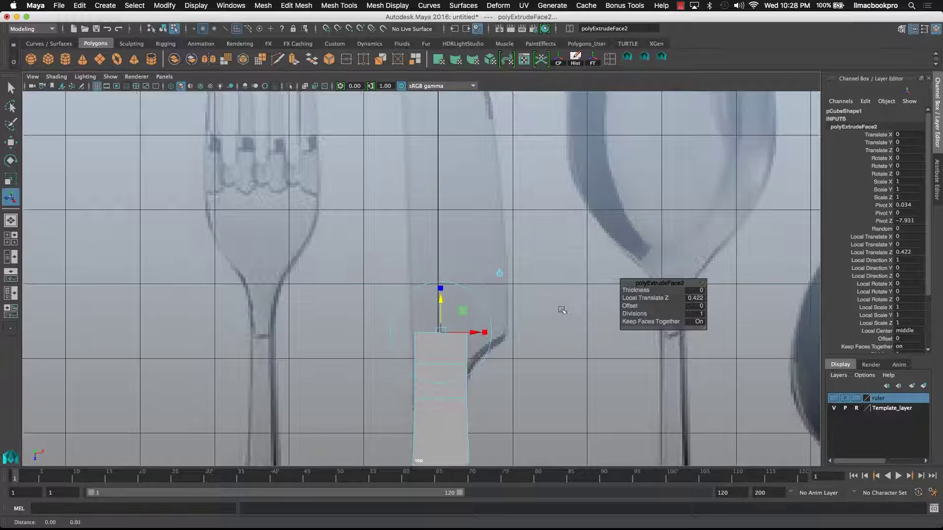
{"action": "right_click_drag", "start_coordinate": [539, 313], "coordinate": [492, 313], "text": "alt"}
{"action": "middle_click_drag", "start_coordinate": [491, 313], "coordinate": [507, 354], "text": "alt"}
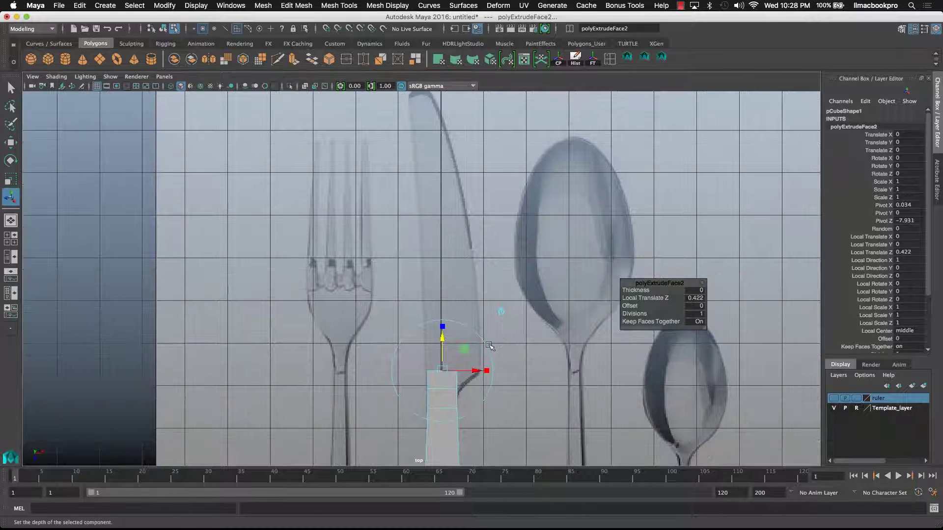
{"action": "key", "text": "ctrl+e"}
{"action": "left_click_drag", "start_coordinate": [442, 338], "coordinate": [444, 223]}
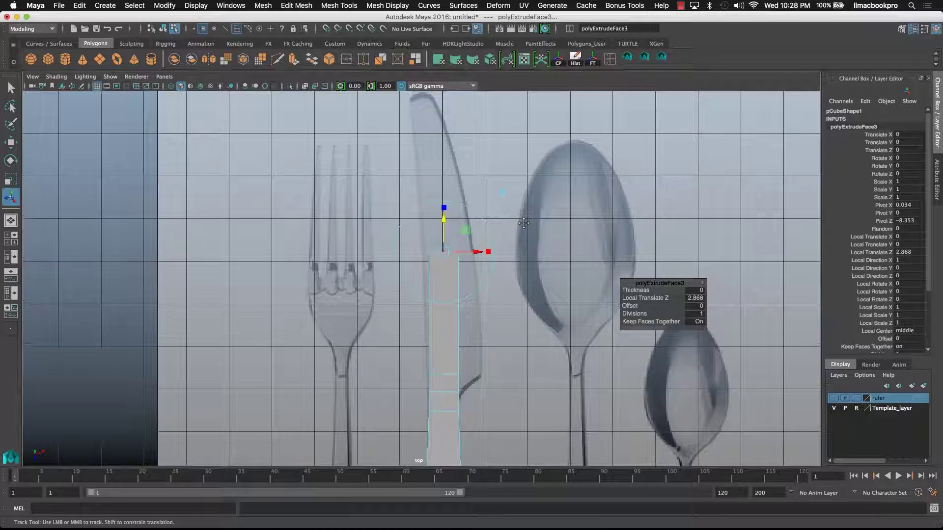
Extrude the mid-blade end face up to the knife tip with a Local Translate Z of 3.64.
{"action": "middle_click_drag", "start_coordinate": [516, 164], "coordinate": [524, 263], "text": "alt"}
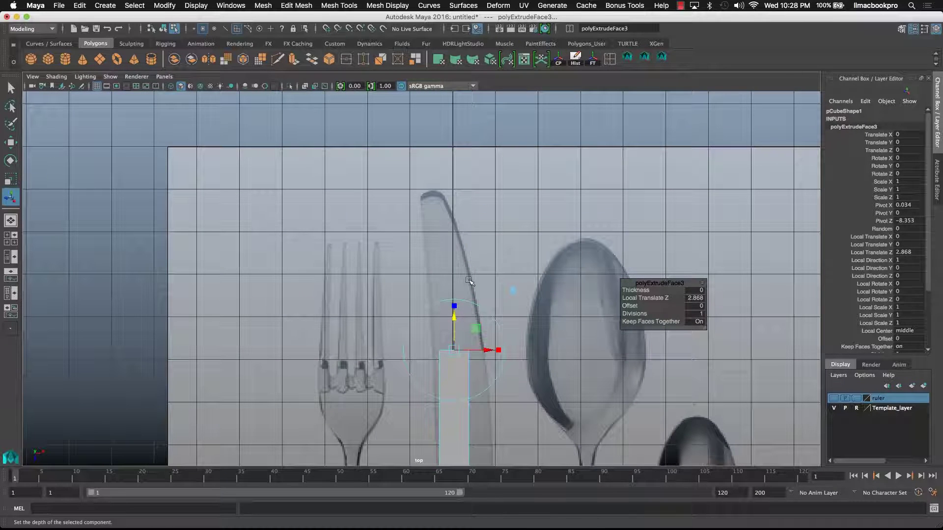
{"action": "key", "text": "ctrl+e"}
{"action": "left_click_drag", "start_coordinate": [453, 320], "coordinate": [453, 162]}
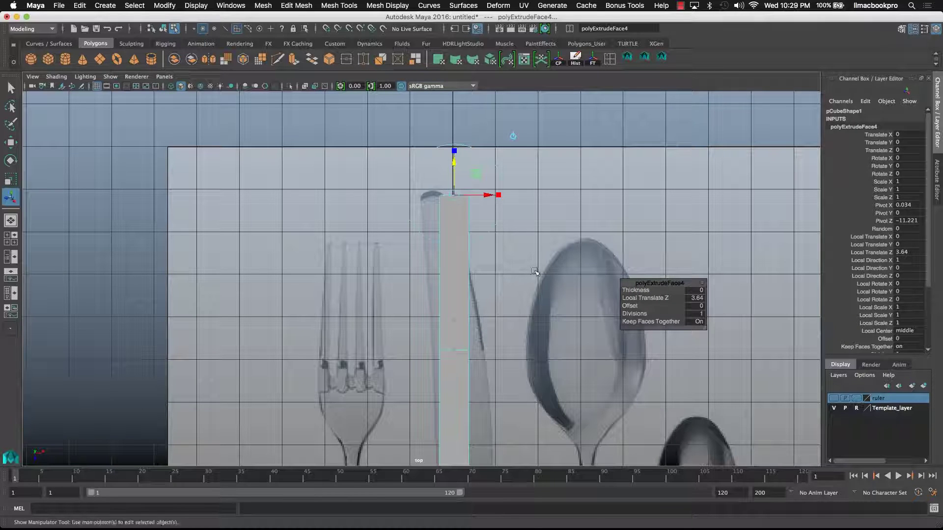
Return the extruded knife mesh to object mode and select the whole object.
{"action": "left_click", "coordinate": [537, 270]}
{"action": "scroll", "coordinate": [494, 322], "scroll_direction": "up", "scroll_amount": 1}
{"action": "scroll", "coordinate": [493, 322], "scroll_direction": "up", "scroll_amount": 1}
{"action": "middle_click_drag", "start_coordinate": [494, 321], "coordinate": [477, 106], "text": "alt"}
{"action": "mouse_move", "coordinate": [446, 252]}
{"action": "middle_mouse_down", "text": "alt"}
{"action": "mouse_move", "coordinate": [444, 358]}
{"action": "mouse_move", "coordinate": [452, 253]}
{"action": "middle_mouse_up", "text": "alt"}
{"action": "right_click_drag", "start_coordinate": [453, 249], "coordinate": [493, 227]}
{"action": "left_click", "coordinate": [463, 215]}
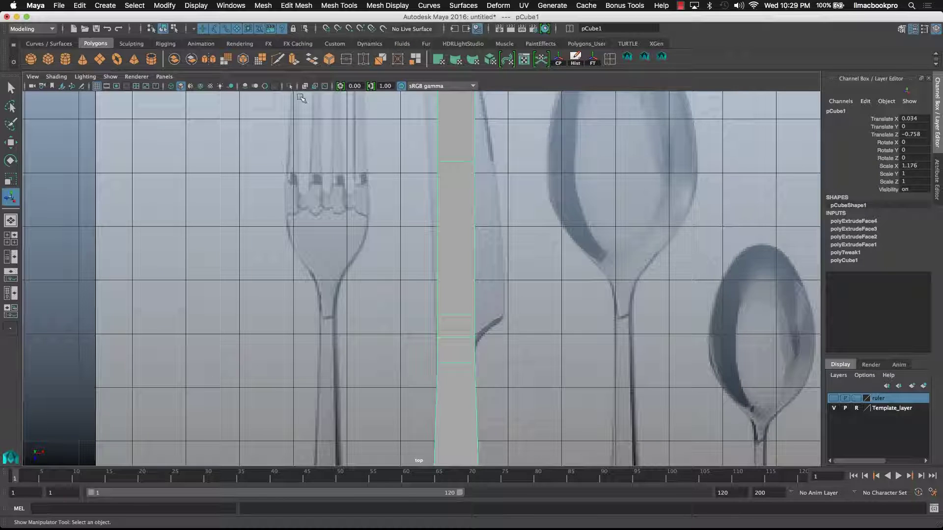
Turn on X-Ray shading in the top view so the reference shows through the knife mesh.
{"action": "left_click", "coordinate": [304, 87]}
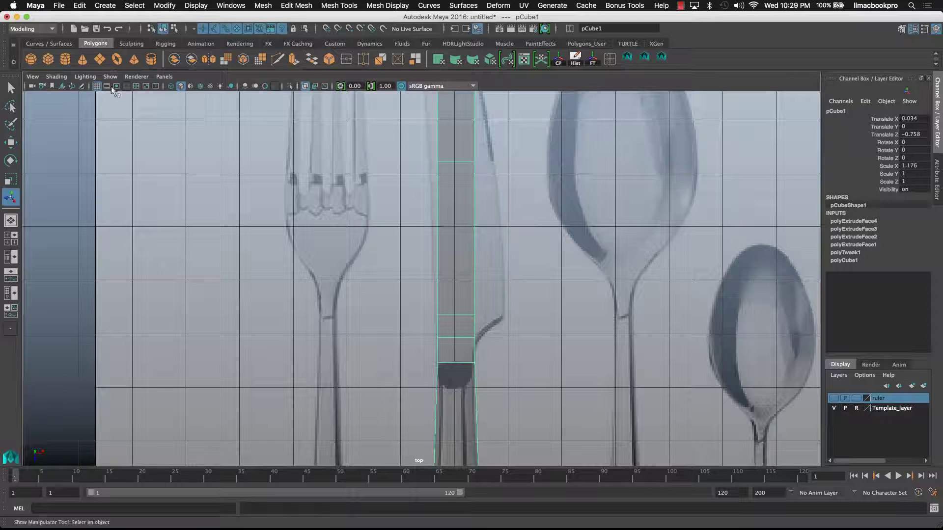
{"action": "left_click", "coordinate": [56, 77]}
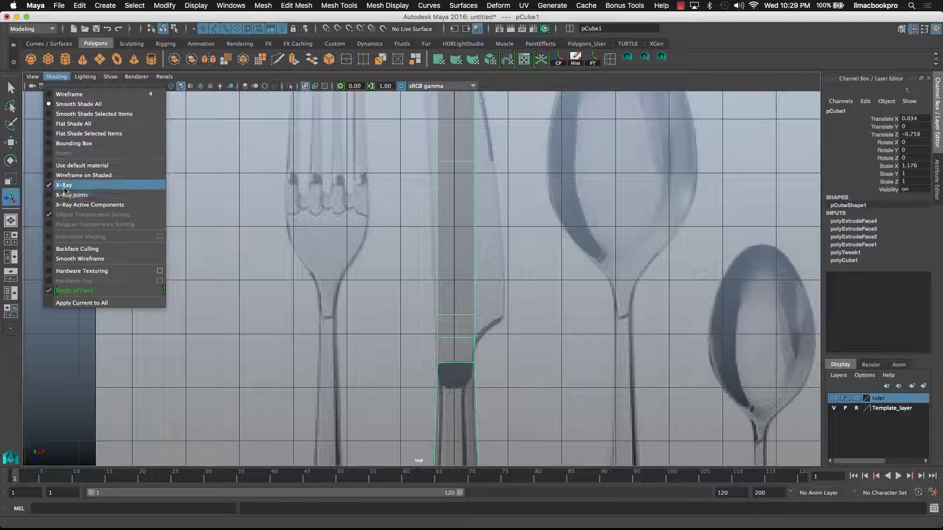
{"action": "left_click", "coordinate": [522, 196]}
In vertex mode, select the cutting-edge vertices at the blade heel and move them along X to the heel corner in the reference.
{"action": "mouse_move", "coordinate": [470, 160]}
{"action": "middle_mouse_down", "text": "alt"}
{"action": "mouse_move", "coordinate": [446, 356]}
{"action": "mouse_move", "coordinate": [479, 133]}
{"action": "mouse_move", "coordinate": [456, 294]}
{"action": "mouse_move", "coordinate": [486, 246]}
{"action": "mouse_move", "coordinate": [480, 237]}
{"action": "middle_mouse_up", "text": "alt"}
{"action": "scroll", "coordinate": [472, 344], "scroll_direction": "up", "scroll_amount": 5}
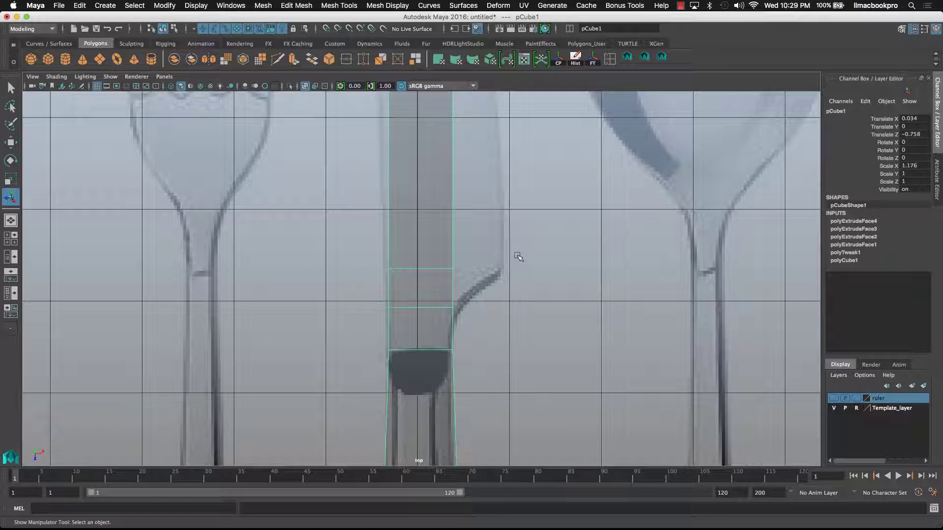
{"action": "right_click", "coordinate": [430, 237]}
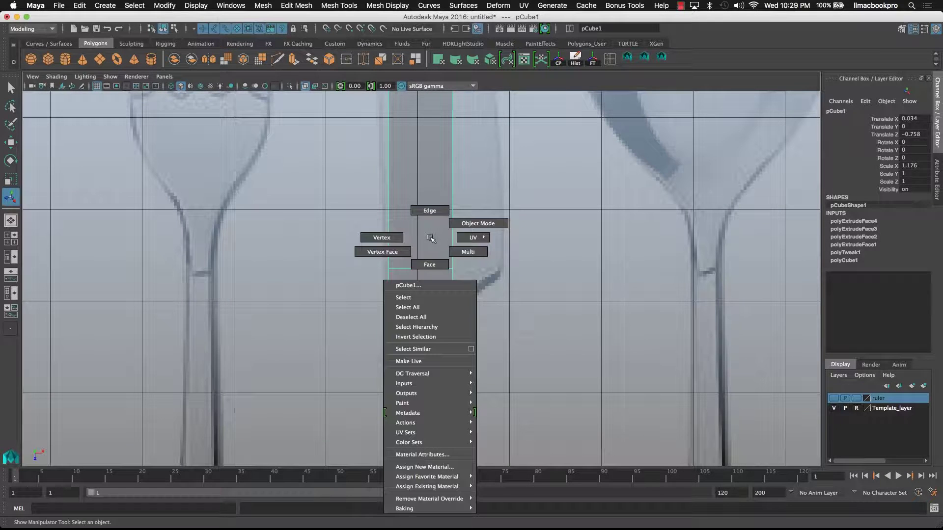
{"action": "left_click", "coordinate": [373, 239]}
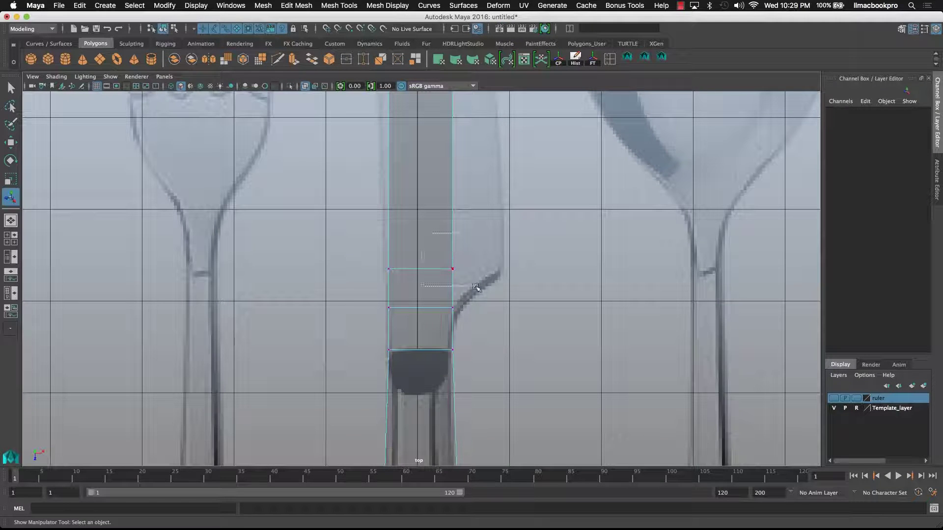
{"action": "left_click_drag", "start_coordinate": [462, 285], "coordinate": [446, 253]}
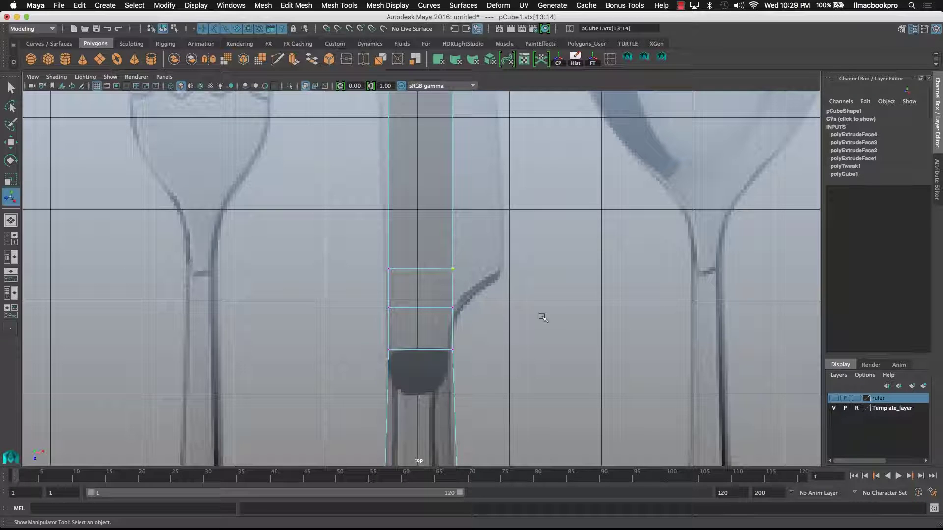
{"action": "left_click", "coordinate": [10, 142]}
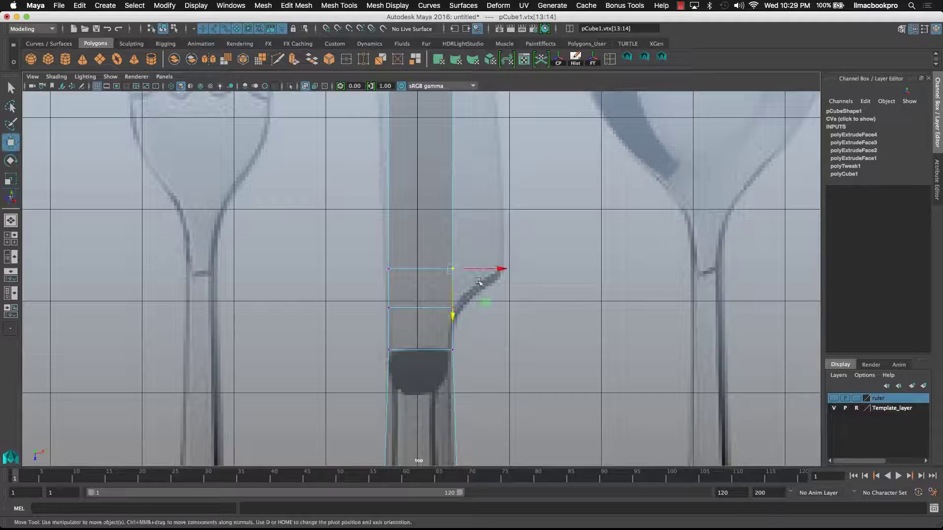
{"action": "left_click_drag", "start_coordinate": [502, 273], "coordinate": [552, 275]}
Move the mid-blade vertices out to both blade edges and align the spine-side vertices at the heel with the reference.
{"action": "middle_click_drag", "start_coordinate": [504, 173], "coordinate": [528, 169], "text": "alt"}
{"action": "left_click_drag", "start_coordinate": [478, 172], "coordinate": [571, 200]}
{"action": "left_click_drag", "start_coordinate": [418, 186], "coordinate": [455, 200]}
{"action": "middle_click_drag", "start_coordinate": [463, 324], "coordinate": [490, 80], "text": "alt"}
{"action": "middle_click_drag", "start_coordinate": [469, 267], "coordinate": [453, 273], "text": "alt"}
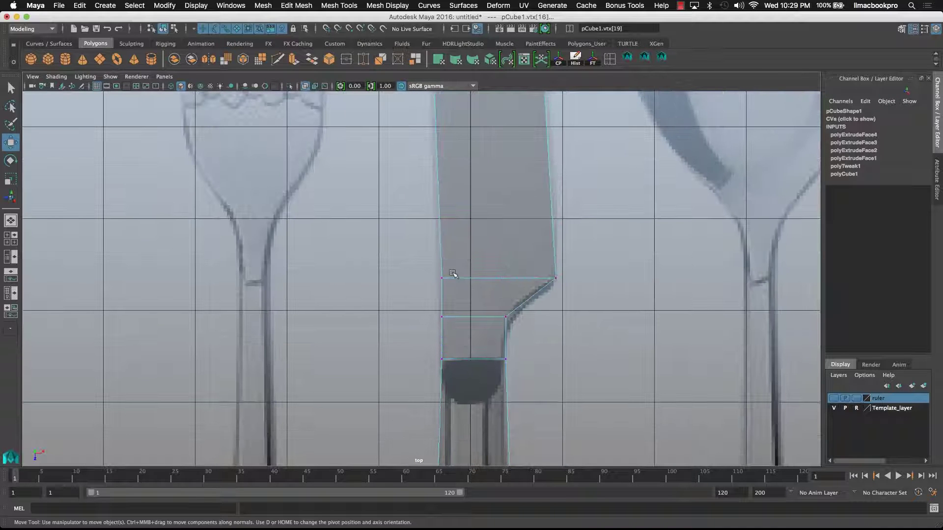
{"action": "left_click_drag", "start_coordinate": [455, 293], "coordinate": [484, 282]}
Move the spine-side and cutting-edge vertices at the blade's end to match the two sides of the knife tip.
{"action": "middle_click_drag", "start_coordinate": [511, 176], "coordinate": [538, 486], "text": "alt"}
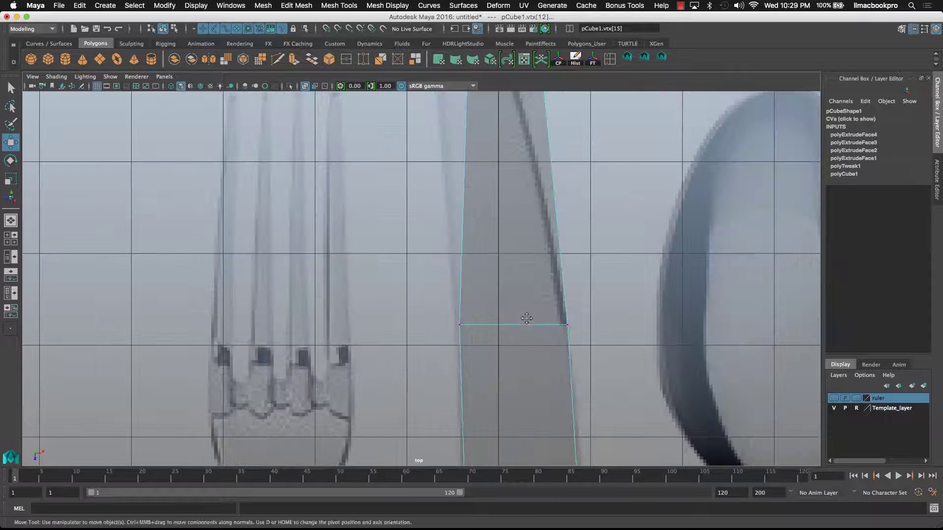
{"action": "middle_click_drag", "start_coordinate": [526, 310], "coordinate": [533, 436], "text": "alt"}
{"action": "middle_click_drag", "start_coordinate": [517, 337], "coordinate": [527, 478], "text": "alt"}
{"action": "left_click_drag", "start_coordinate": [456, 227], "coordinate": [500, 310]}
{"action": "left_click_drag", "start_coordinate": [530, 258], "coordinate": [489, 261]}
{"action": "left_click_drag", "start_coordinate": [562, 270], "coordinate": [540, 251]}
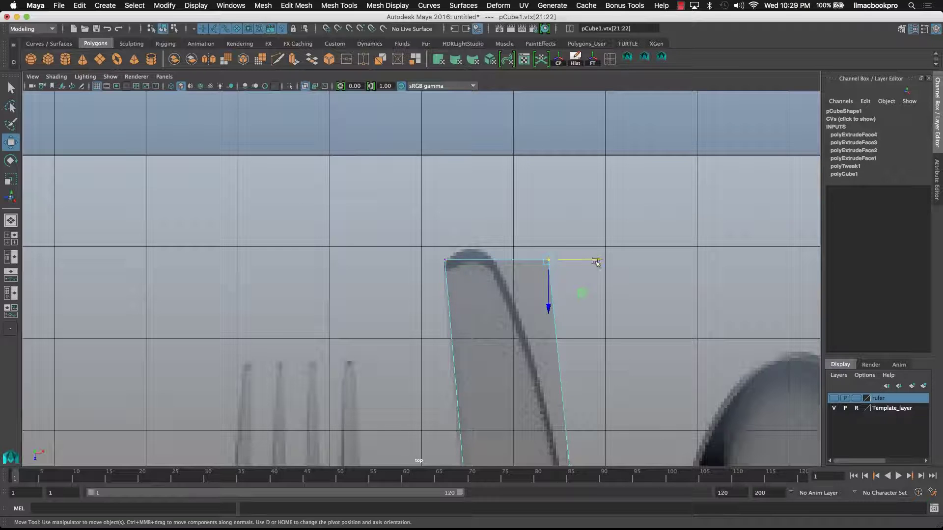
{"action": "left_click_drag", "start_coordinate": [595, 262], "coordinate": [540, 261]}
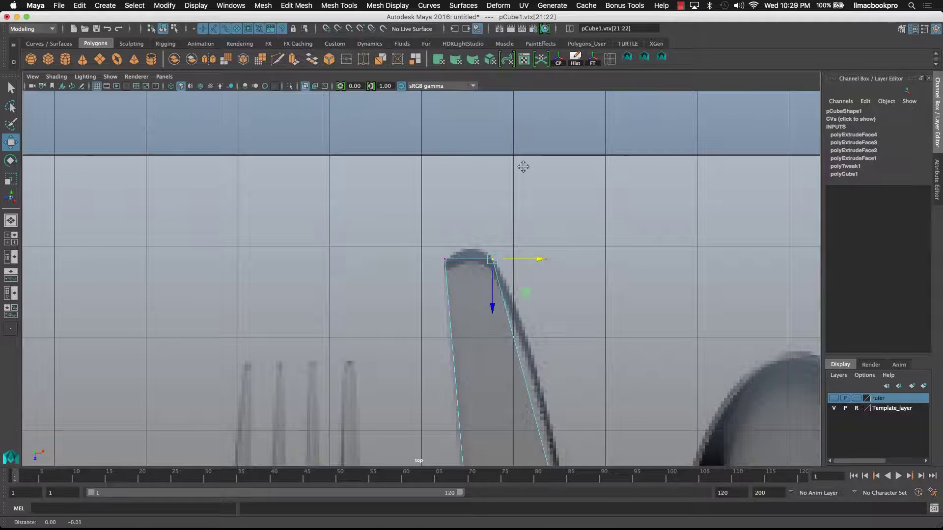
Examine the knife mesh outline against the reference from the blade tip to the handle end.
{"action": "middle_click_drag", "start_coordinate": [523, 167], "coordinate": [549, 320], "text": "alt"}
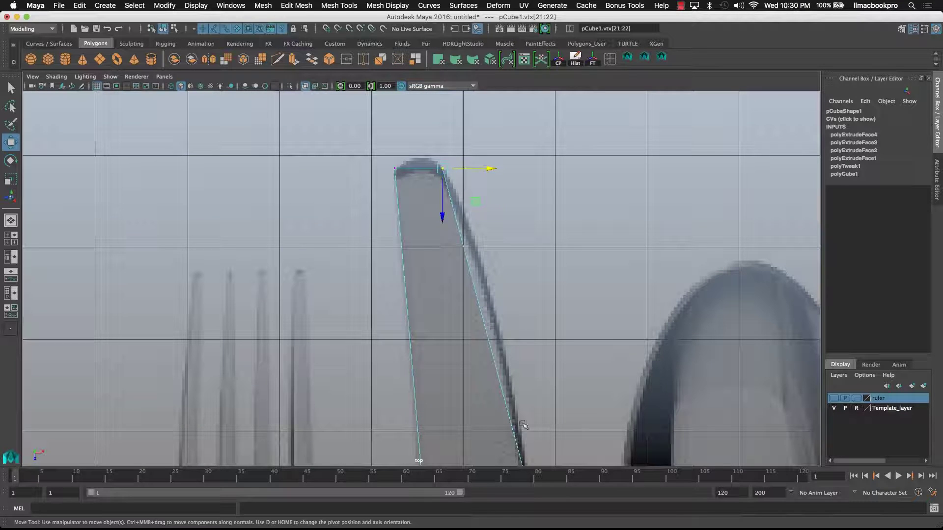
{"action": "middle_click_drag", "start_coordinate": [506, 429], "coordinate": [516, 212], "text": "alt"}
{"action": "middle_click_drag", "start_coordinate": [521, 438], "coordinate": [517, 126], "text": "alt"}
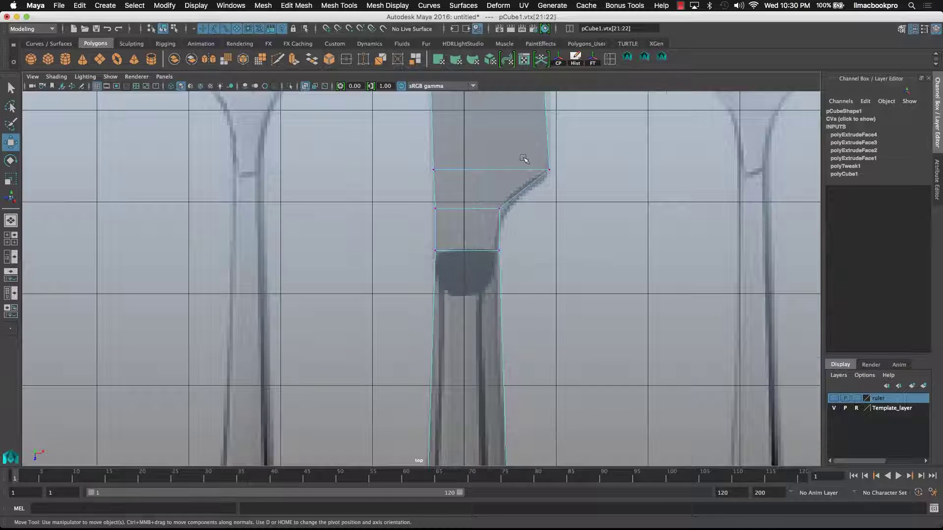
{"action": "middle_click_drag", "start_coordinate": [493, 255], "coordinate": [514, 135], "text": "alt"}
{"action": "middle_click_drag", "start_coordinate": [528, 444], "coordinate": [521, 167], "text": "alt"}
{"action": "scroll", "coordinate": [506, 395], "scroll_direction": "up", "scroll_amount": 1}
{"action": "middle_click_drag", "start_coordinate": [511, 392], "coordinate": [505, 363], "text": "alt"}
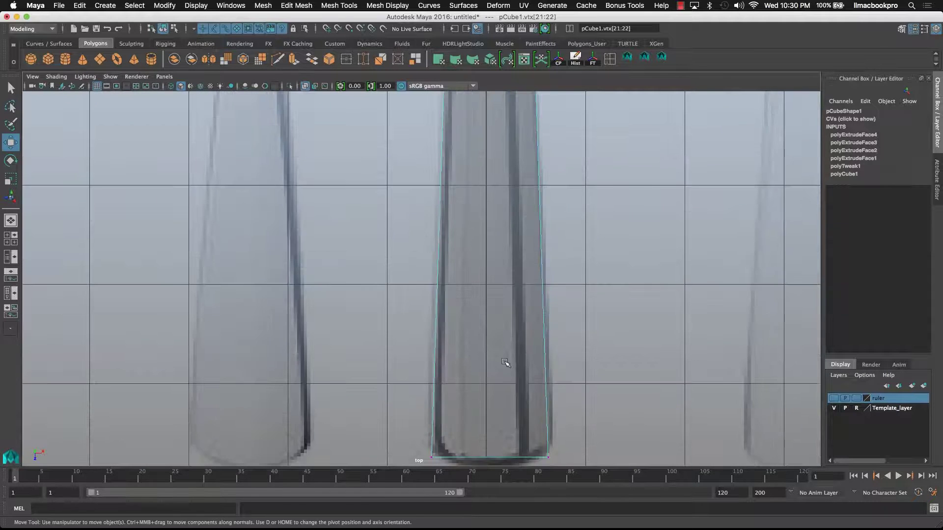
{"action": "scroll", "coordinate": [506, 362], "scroll_direction": "down", "scroll_amount": 4}
{"action": "scroll", "coordinate": [518, 327], "scroll_direction": "up", "scroll_amount": 4}
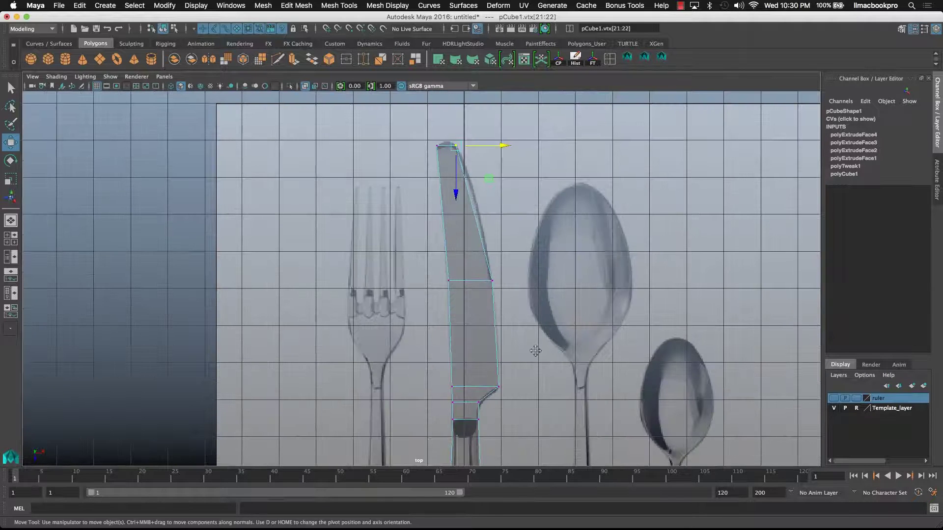
{"action": "scroll", "coordinate": [535, 351], "scroll_direction": "down", "scroll_amount": 4}
{"action": "scroll", "coordinate": [532, 366], "scroll_direction": "up", "scroll_amount": 4}
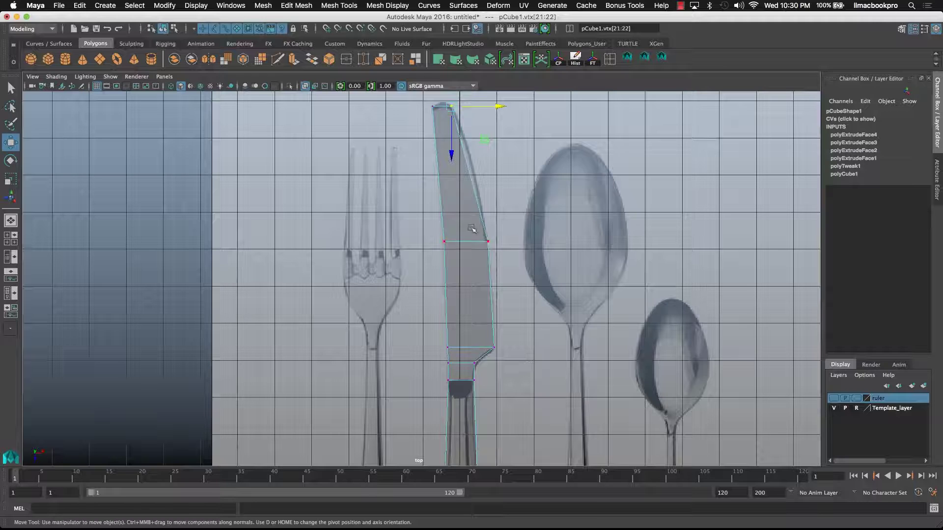
Switch the enlarged top view to the perspective view and orbit to a low angle showing the knife's thickness.
{"action": "key", "text": "space"}
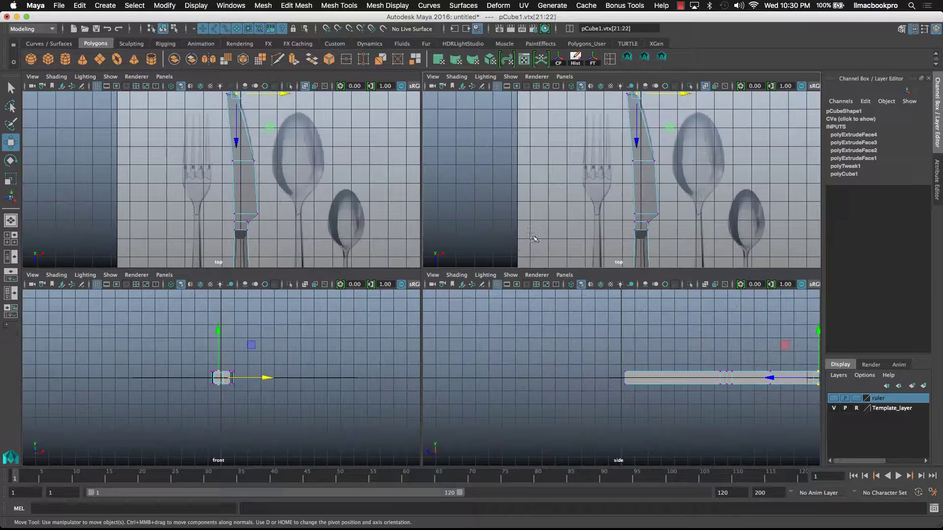
{"action": "key", "text": "space"}
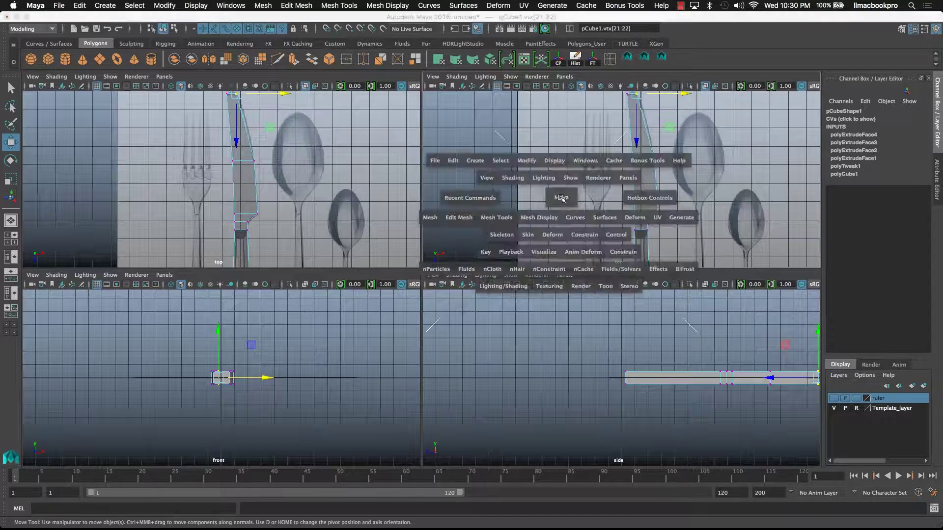
{"action": "key", "text": "space"}
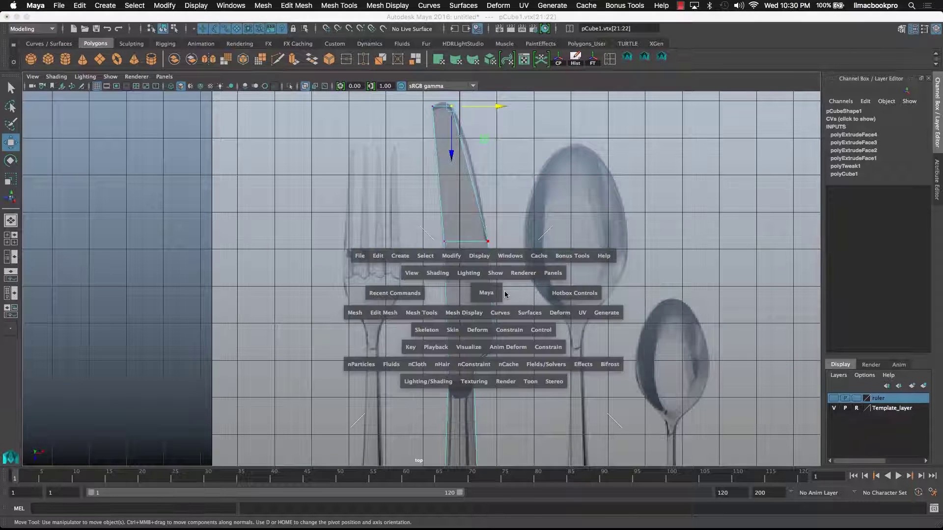
{"action": "left_click_drag", "start_coordinate": [485, 292], "coordinate": [488, 270]}
{"action": "left_click_drag", "start_coordinate": [442, 362], "coordinate": [446, 300], "text": "alt"}
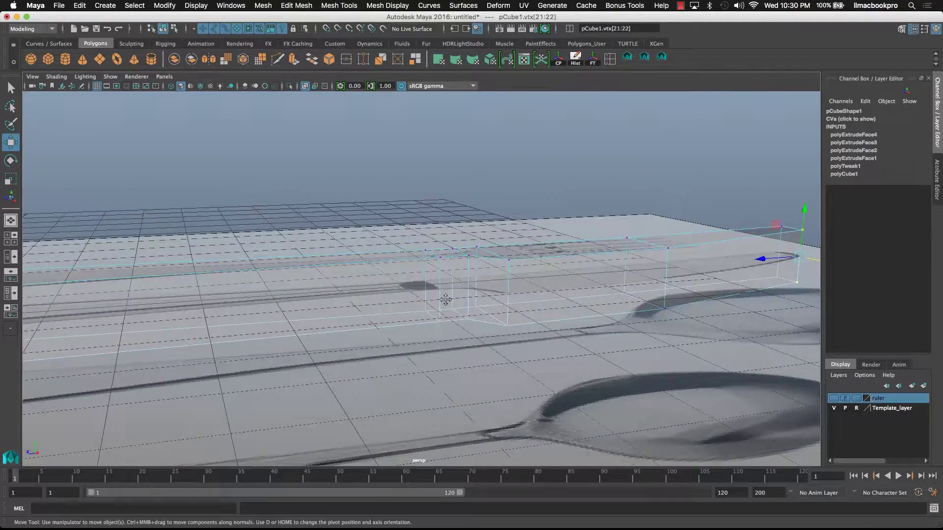
Hide the Template_layer reference and orbit the perspective view to show the full knife from its side.
{"action": "right_click_drag", "start_coordinate": [801, 404], "coordinate": [773, 418], "text": "alt"}
{"action": "left_click", "coordinate": [835, 410]}
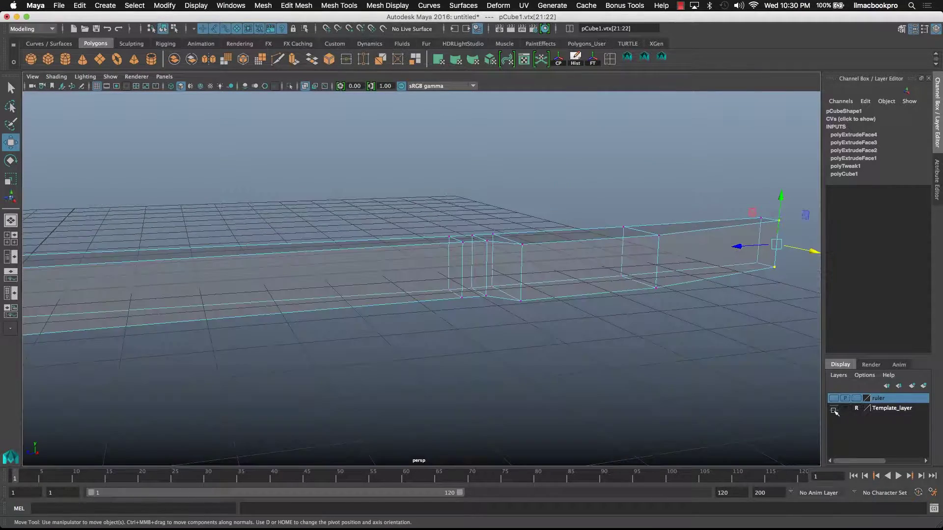
{"action": "left_click_drag", "start_coordinate": [550, 347], "coordinate": [419, 350], "text": "alt"}
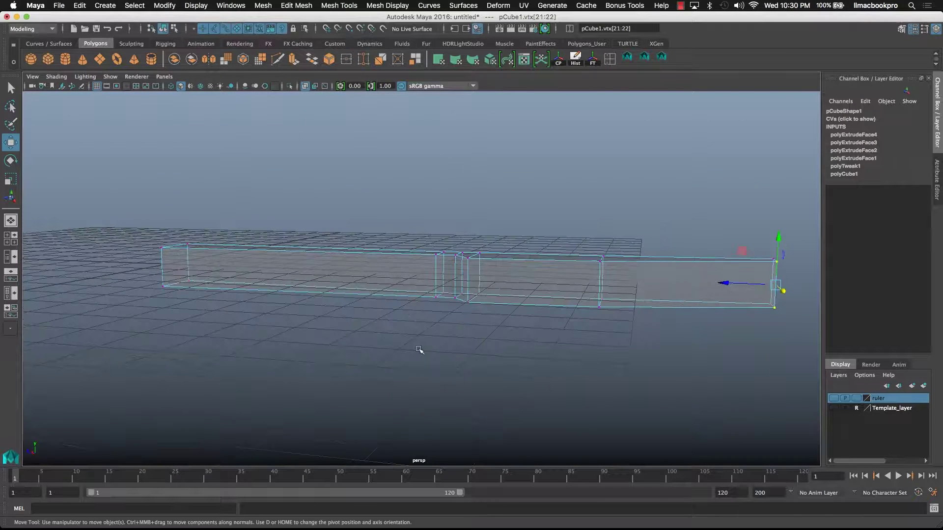
In the enlarged side view, scale all knife vertices vertically to about half the thickness.
{"action": "key", "text": "space"}
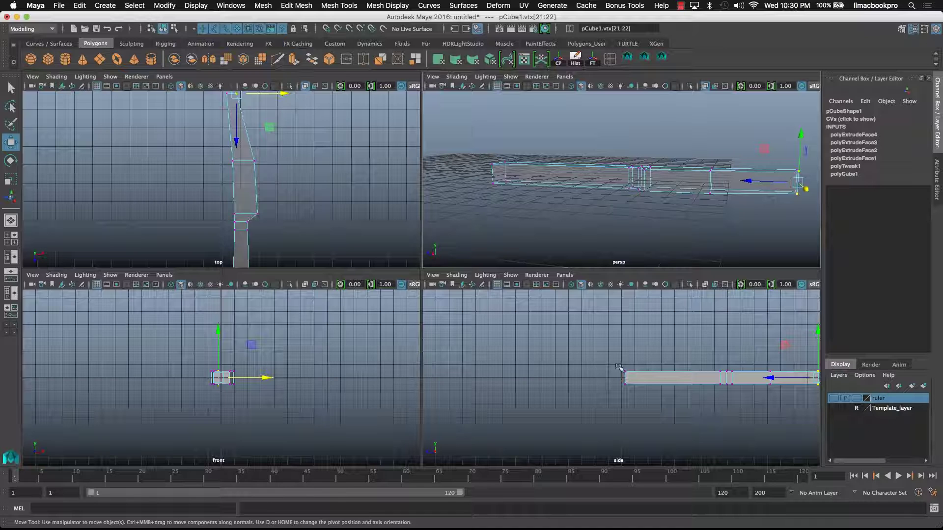
{"action": "key", "text": "space"}
{"action": "middle_click_drag", "start_coordinate": [569, 330], "coordinate": [369, 331], "text": "alt"}
{"action": "scroll", "coordinate": [363, 335], "scroll_direction": "up", "scroll_amount": 2}
{"action": "left_click", "coordinate": [289, 239]}
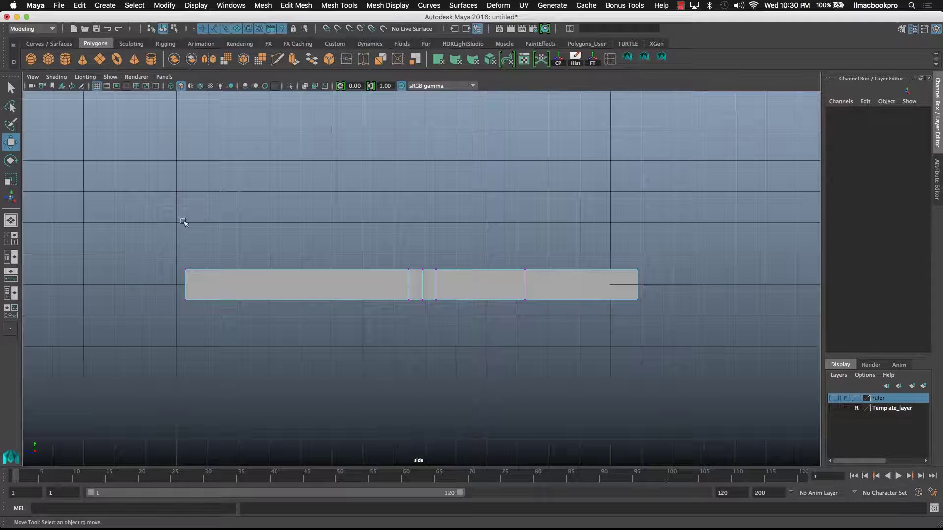
{"action": "left_click_drag", "start_coordinate": [168, 220], "coordinate": [678, 343]}
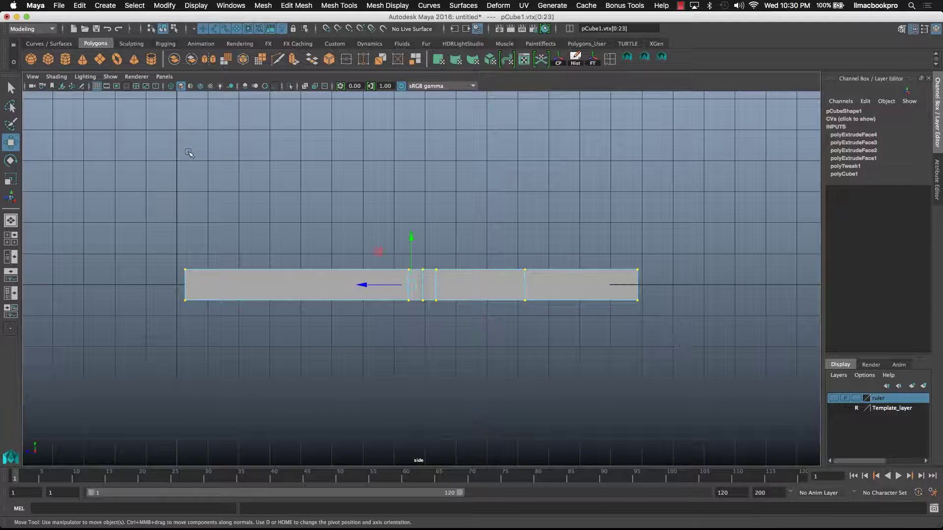
{"action": "left_click", "coordinate": [10, 179]}
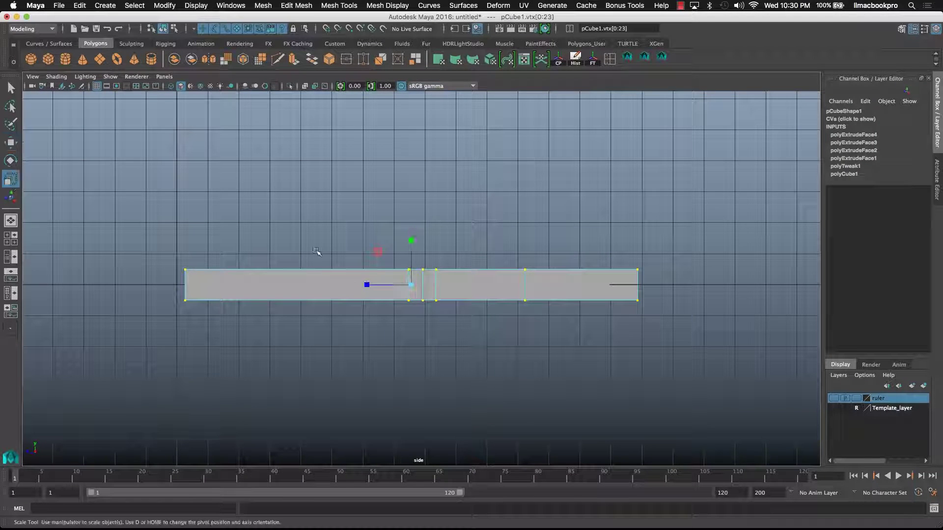
{"action": "left_click_drag", "start_coordinate": [413, 244], "coordinate": [413, 264]}
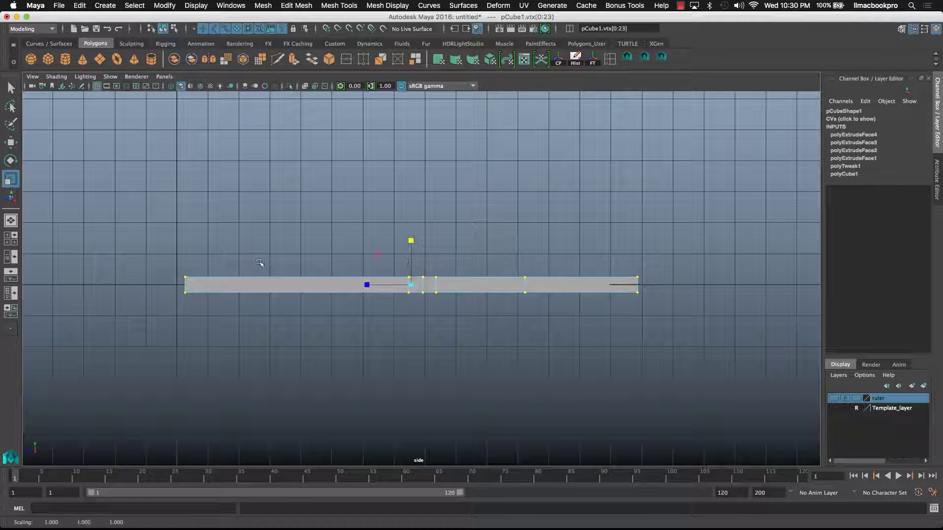
{"action": "left_click_drag", "start_coordinate": [145, 254], "coordinate": [413, 332]}
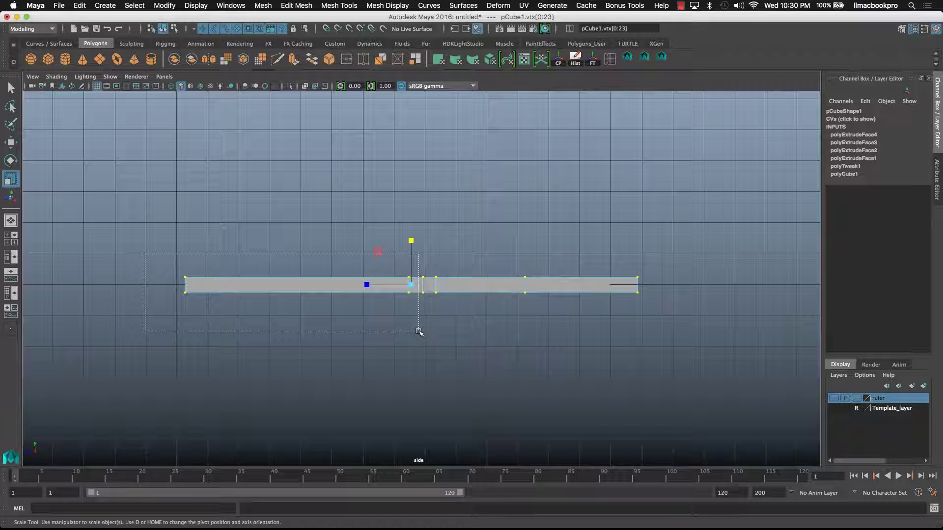
{"action": "left_click_drag", "start_coordinate": [418, 332], "coordinate": [418, 333]}
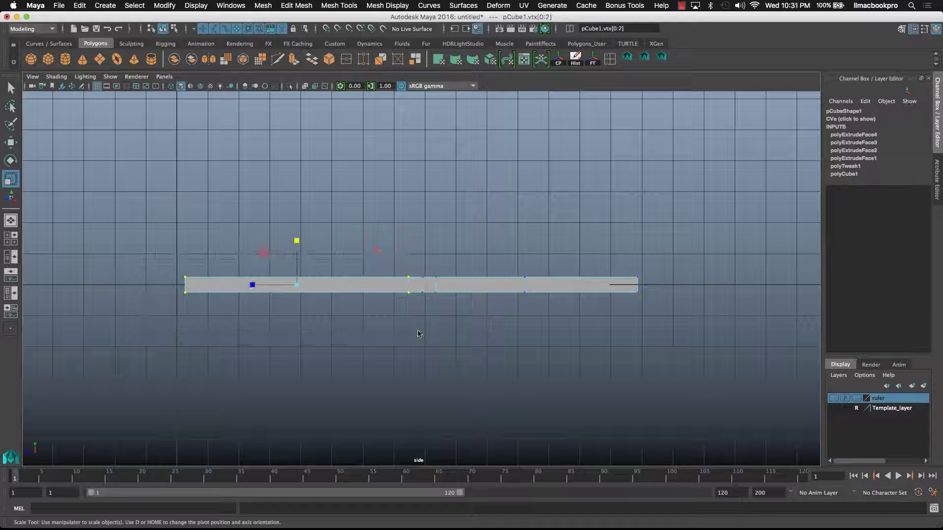
{"action": "left_click_drag", "start_coordinate": [150, 205], "coordinate": [414, 352]}
{"action": "left_click_drag", "start_coordinate": [148, 238], "coordinate": [222, 353]}
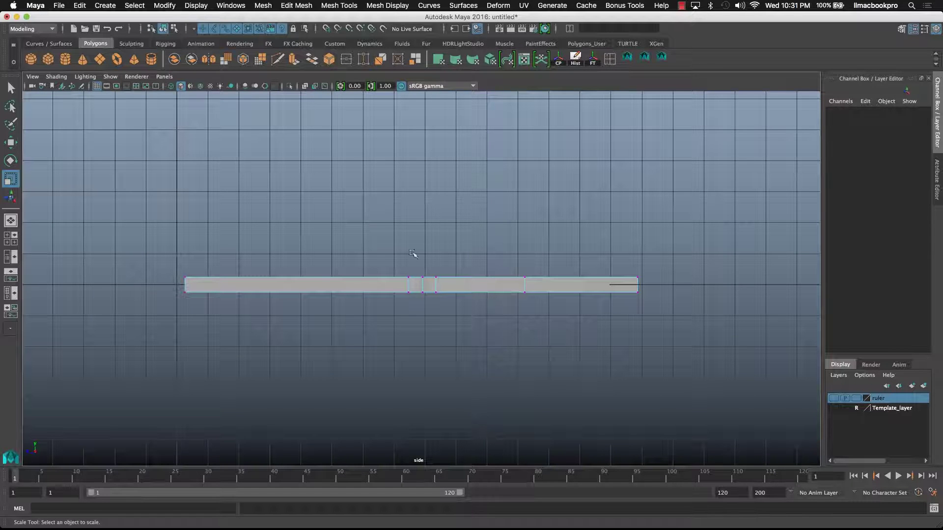
In the perspective view, select all vertices forward of the handle and scale them vertically to thin the blade.
{"action": "key", "text": "space"}
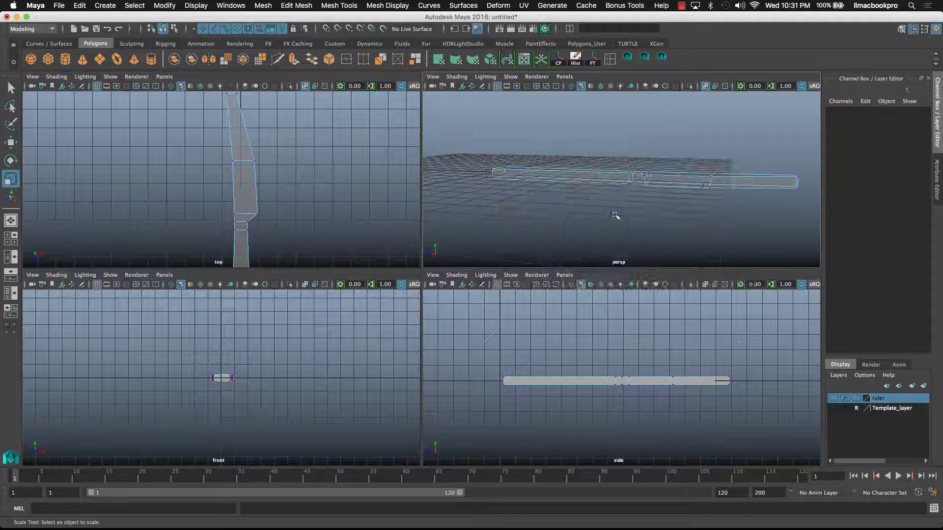
{"action": "key", "text": "space"}
{"action": "left_click_drag", "start_coordinate": [461, 249], "coordinate": [485, 252], "text": "alt"}
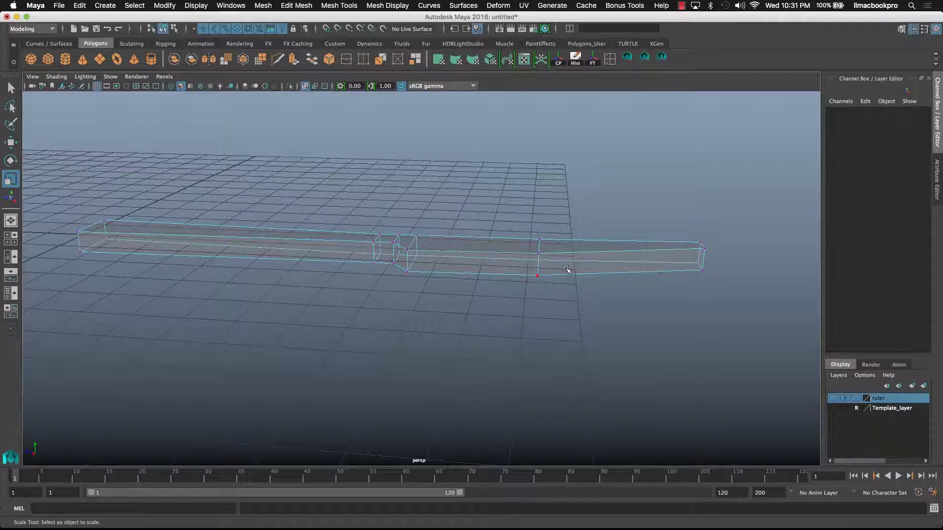
{"action": "left_click_drag", "start_coordinate": [448, 261], "coordinate": [637, 284], "text": "alt"}
{"action": "left_click_drag", "start_coordinate": [702, 293], "coordinate": [390, 197]}
{"action": "left_click_drag", "start_coordinate": [444, 236], "coordinate": [537, 221], "text": "alt"}
{"action": "scroll", "coordinate": [502, 290], "scroll_direction": "up", "scroll_amount": 3}
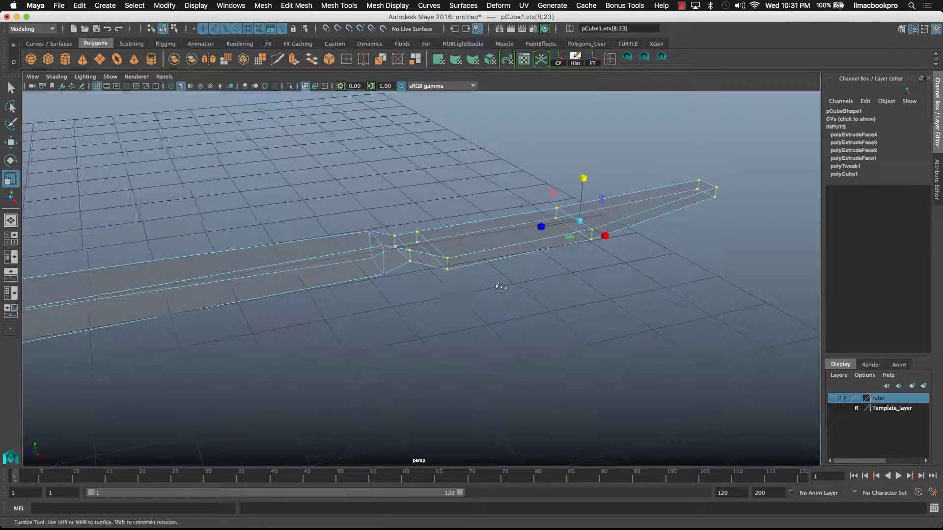
Scale the cutting-edge vertex pairs at the heel, mid-blade and tip vertically to thin the cutting edge, and clear the selection.
{"action": "left_click_drag", "start_coordinate": [462, 282], "coordinate": [488, 304], "text": "alt"}
{"action": "left_click", "coordinate": [444, 264]}
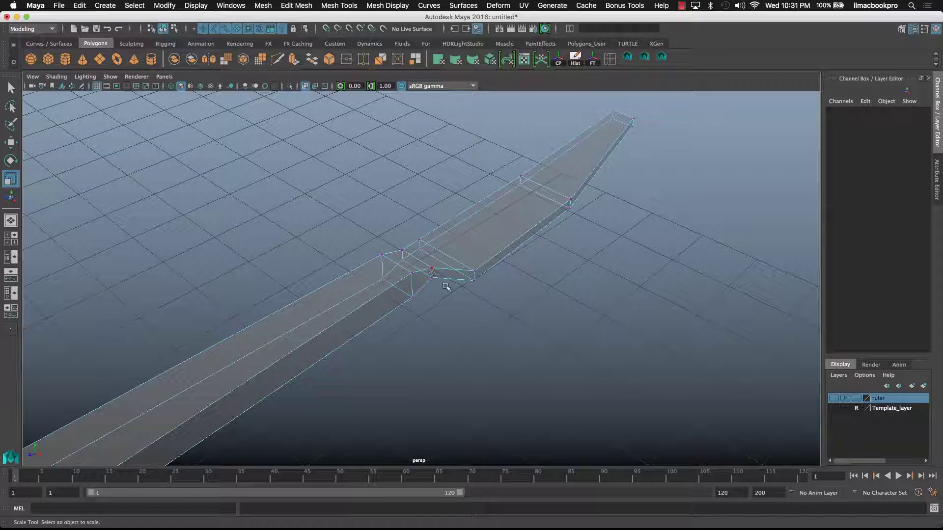
{"action": "left_click_drag", "start_coordinate": [484, 320], "coordinate": [485, 320]}
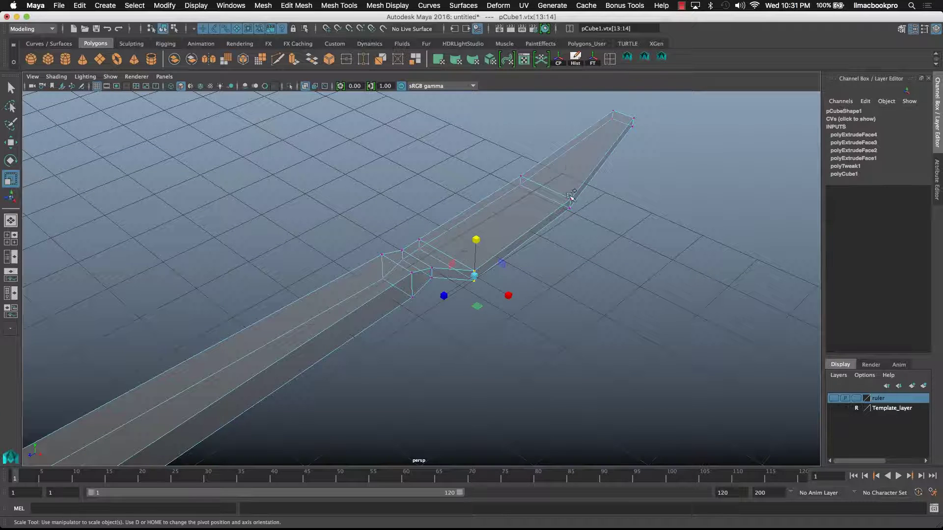
{"action": "left_click_drag", "start_coordinate": [587, 232], "coordinate": [586, 229], "text": "shift"}
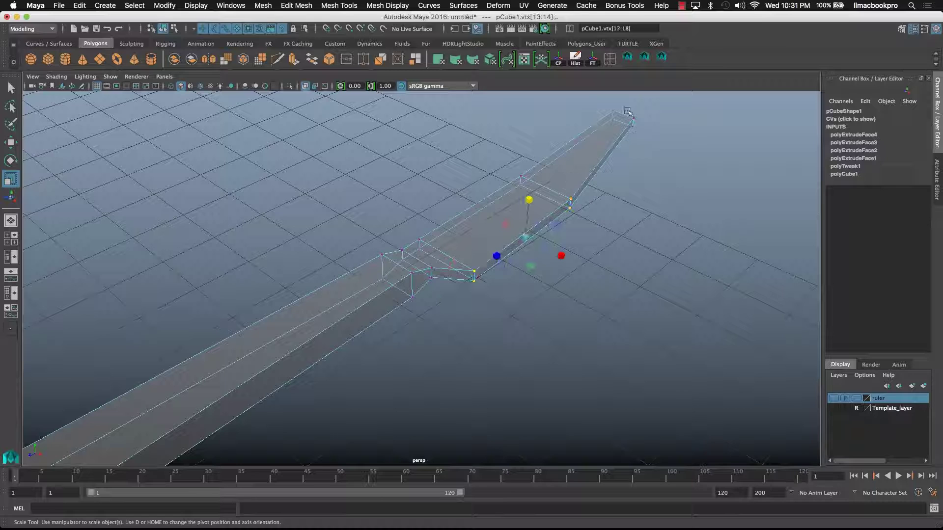
{"action": "left_click_drag", "start_coordinate": [627, 111], "coordinate": [635, 187], "text": "shift"}
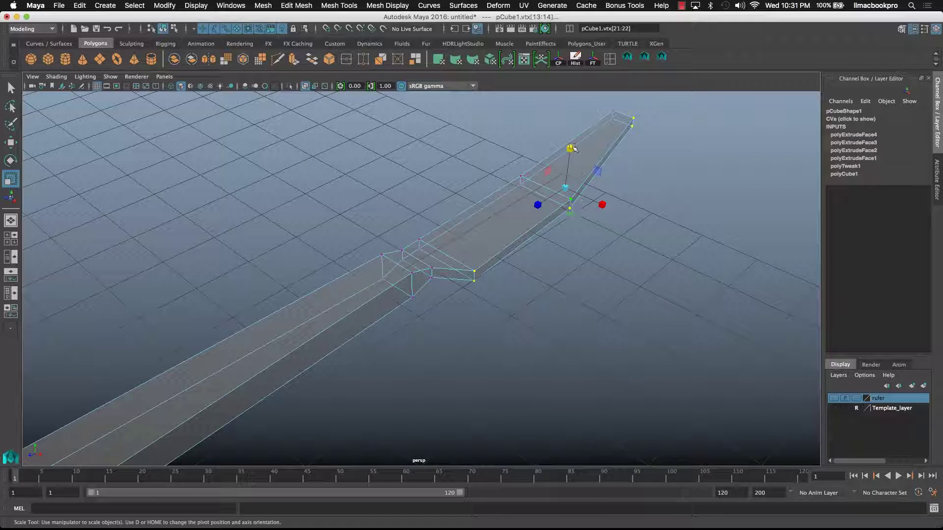
{"action": "left_click_drag", "start_coordinate": [570, 147], "coordinate": [570, 173]}
{"action": "left_click", "coordinate": [465, 175]}
Show the Template_layer again and examine the curved blade edge near the tip against the reference.
{"action": "left_click_drag", "start_coordinate": [465, 175], "coordinate": [491, 175], "text": "alt"}
{"action": "scroll", "coordinate": [440, 258], "scroll_direction": "up", "scroll_amount": 3}
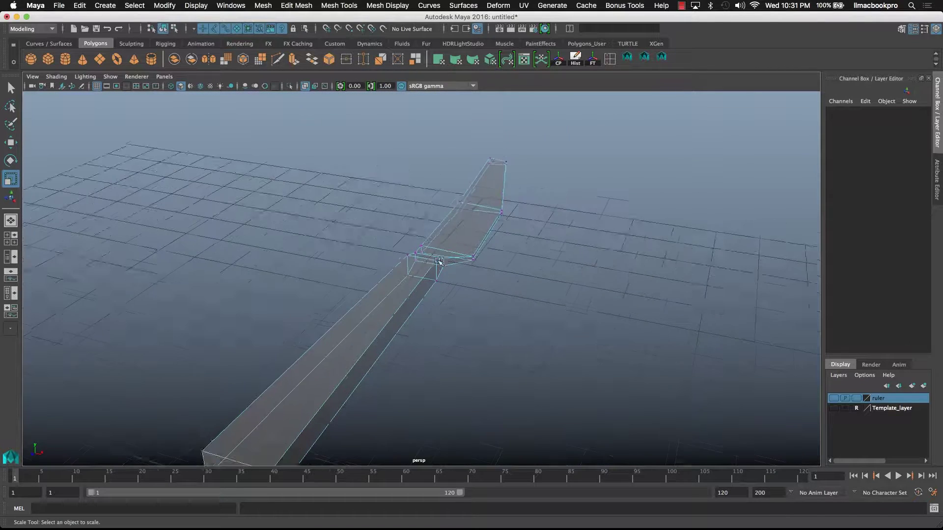
{"action": "mouse_move", "coordinate": [436, 264]}
{"action": "left_mouse_down", "text": "alt"}
{"action": "mouse_move", "coordinate": [507, 255]}
{"action": "mouse_move", "coordinate": [636, 310]}
{"action": "mouse_move", "coordinate": [497, 244]}
{"action": "mouse_move", "coordinate": [427, 255]}
{"action": "mouse_move", "coordinate": [447, 262]}
{"action": "left_mouse_up", "text": "alt"}
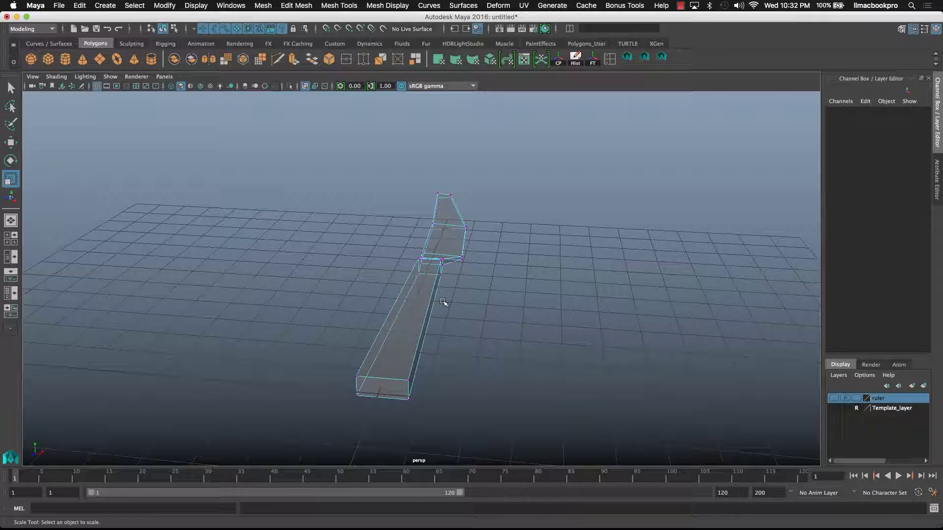
{"action": "left_click", "coordinate": [834, 408]}
{"action": "left_click_drag", "start_coordinate": [526, 267], "coordinate": [520, 309], "text": "alt"}
{"action": "scroll", "coordinate": [521, 310], "scroll_direction": "up", "scroll_amount": 2}
{"action": "middle_click_drag", "start_coordinate": [497, 284], "coordinate": [492, 512], "text": "alt"}
{"action": "scroll", "coordinate": [459, 393], "scroll_direction": "up", "scroll_amount": 2}
{"action": "middle_click_drag", "start_coordinate": [456, 373], "coordinate": [442, 306], "text": "alt"}
{"action": "scroll", "coordinate": [452, 289], "scroll_direction": "up", "scroll_amount": 3}
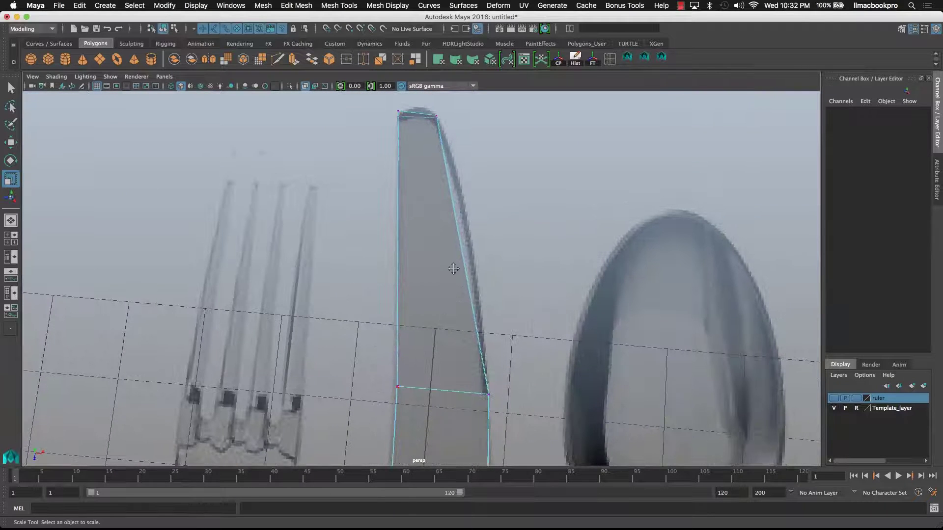
{"action": "middle_click_drag", "start_coordinate": [454, 269], "coordinate": [436, 243], "text": "alt"}
{"action": "left_click_drag", "start_coordinate": [472, 251], "coordinate": [469, 243], "text": "alt"}
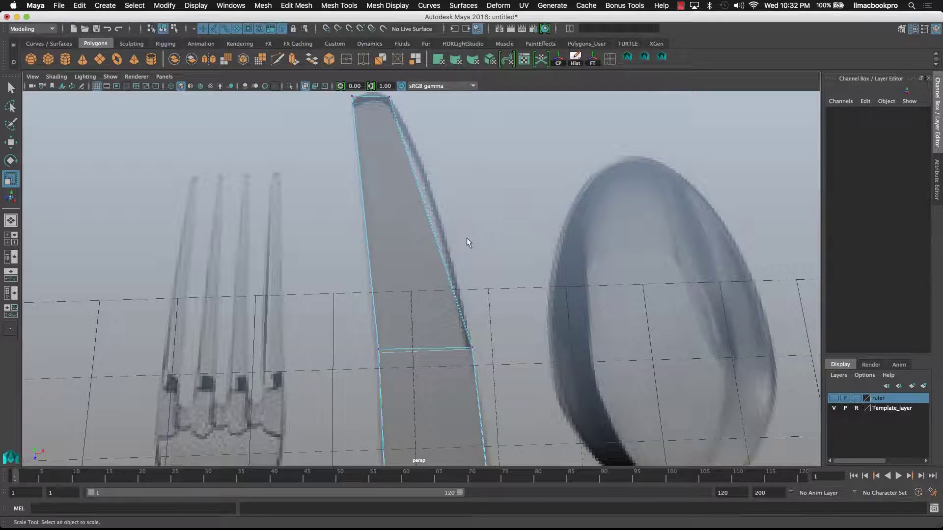
Activate the Insert Edge Loop Tool and hide the Template_layer for an unobstructed perspective view of the blade.
{"action": "left_click", "coordinate": [301, 5]}
{"action": "mouse_move", "coordinate": [328, 4]}
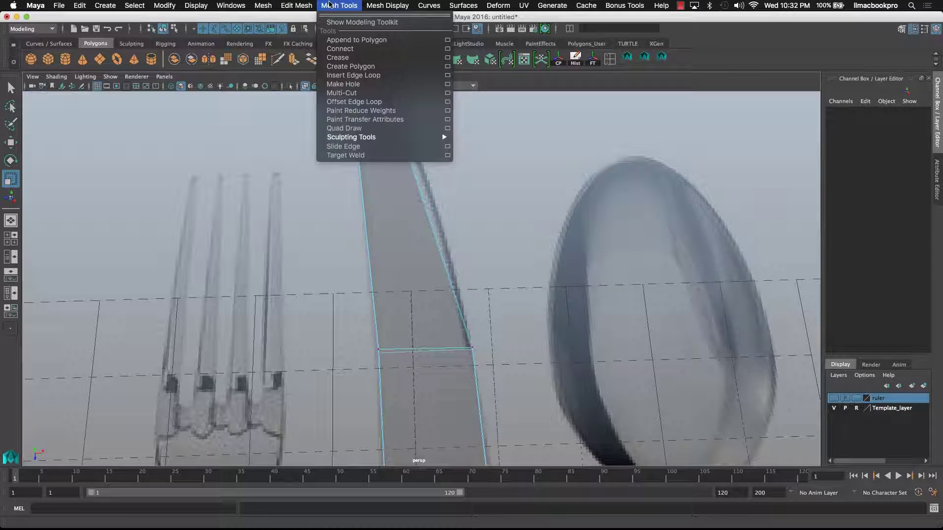
{"action": "left_click", "coordinate": [373, 76]}
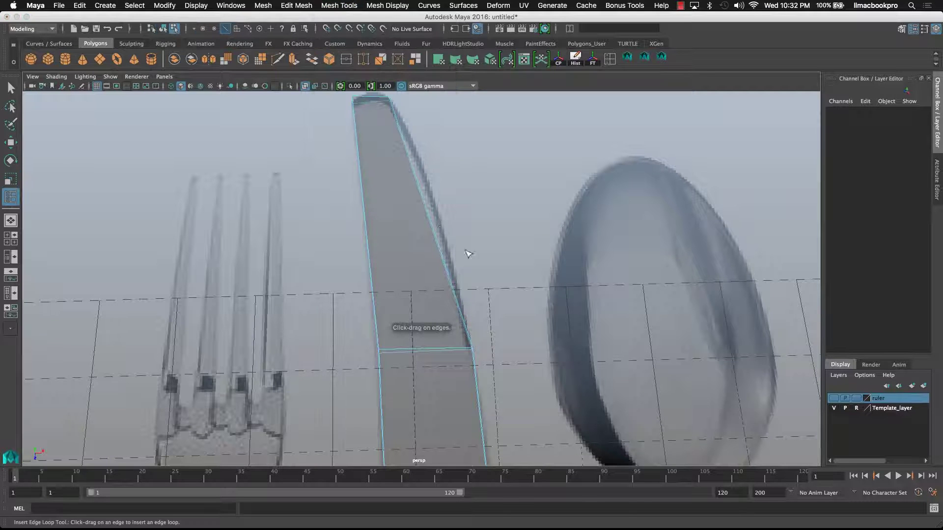
{"action": "scroll", "coordinate": [468, 254], "scroll_direction": "down", "scroll_amount": 2}
{"action": "key", "text": "space"}
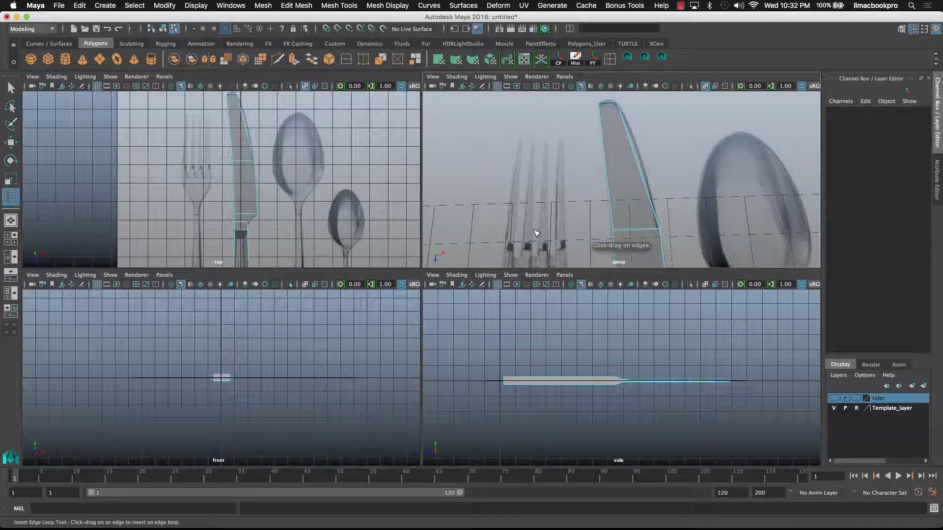
{"action": "left_click_drag", "start_coordinate": [553, 239], "coordinate": [487, 195], "text": "alt"}
{"action": "left_click", "coordinate": [833, 409]}
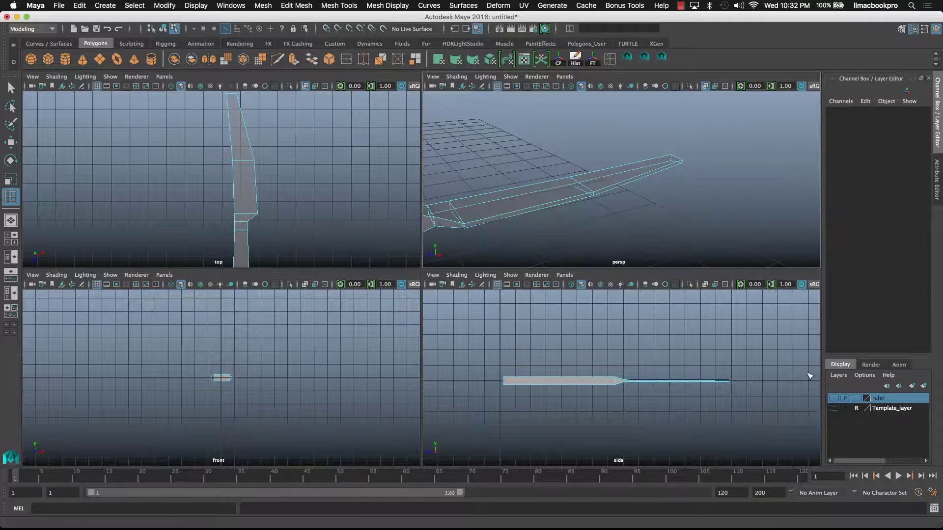
{"action": "key", "text": "space"}
Try an edge loop across the blade section between mid-blade and tip, and undo it.
{"action": "left_click_drag", "start_coordinate": [484, 325], "coordinate": [445, 280], "text": "alt"}
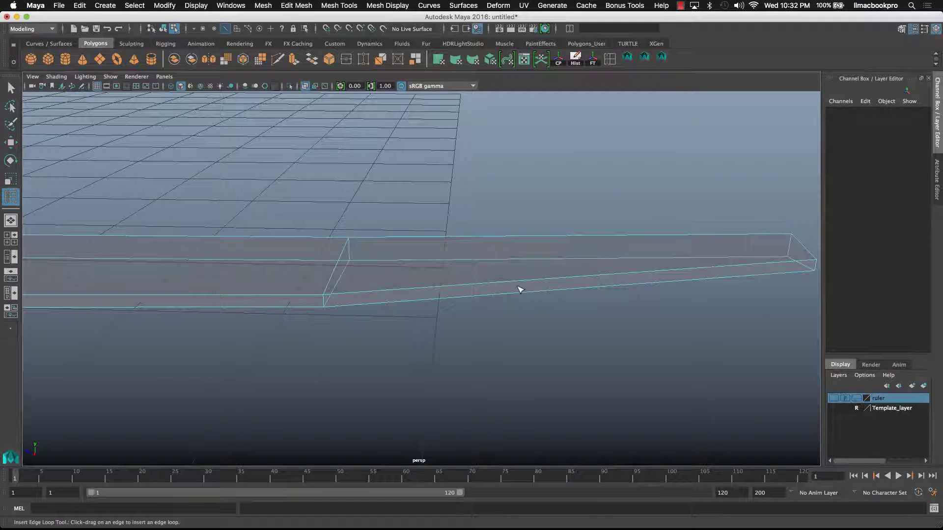
{"action": "left_click_drag", "start_coordinate": [580, 304], "coordinate": [506, 301], "text": "alt"}
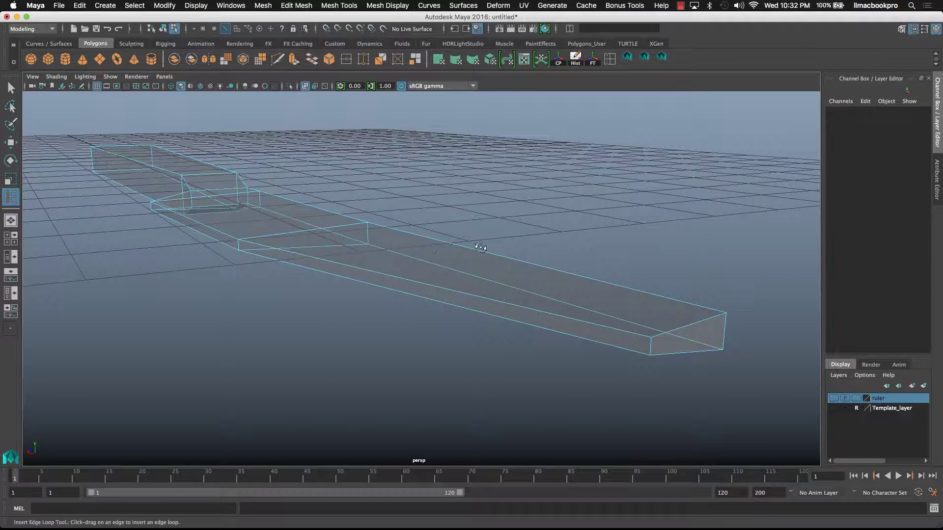
{"action": "left_click_drag", "start_coordinate": [481, 247], "coordinate": [376, 248], "text": "alt"}
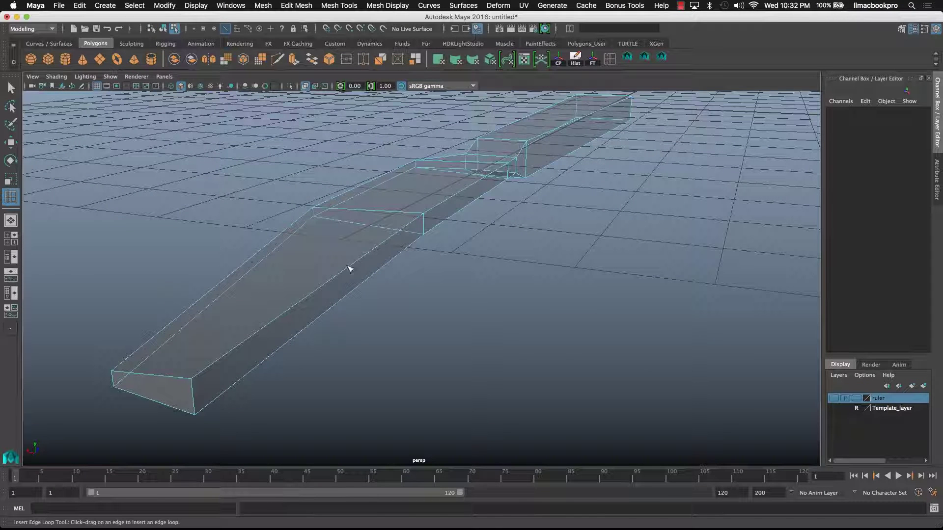
{"action": "left_click_drag", "start_coordinate": [490, 250], "coordinate": [528, 290], "text": "alt"}
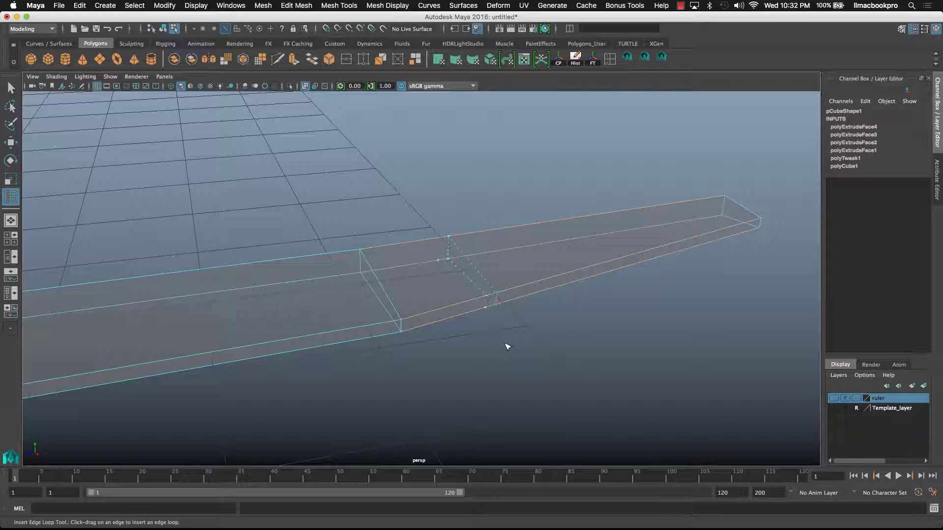
{"action": "left_click_drag", "start_coordinate": [594, 344], "coordinate": [595, 343]}
{"action": "left_click_drag", "start_coordinate": [613, 275], "coordinate": [507, 276], "text": "alt"}
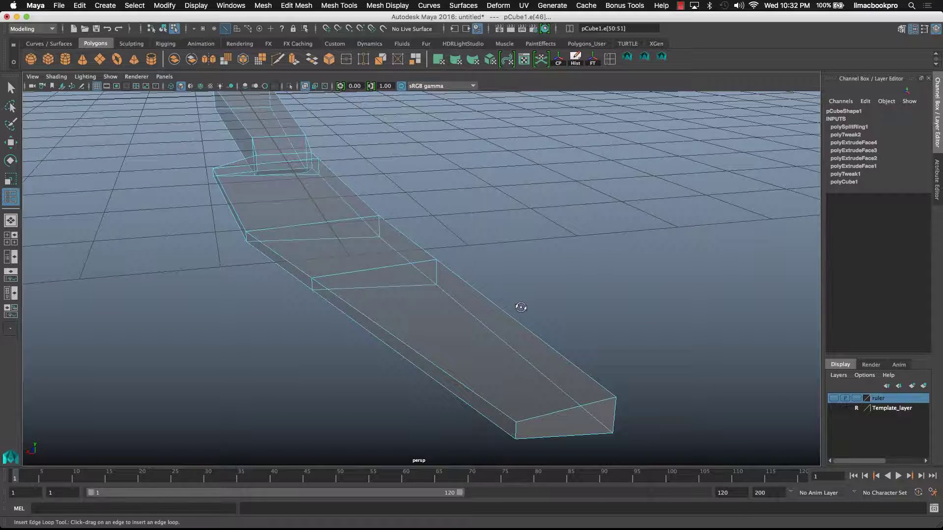
{"action": "left_click_drag", "start_coordinate": [522, 307], "coordinate": [533, 329], "text": "alt"}
{"action": "key", "text": "z"}
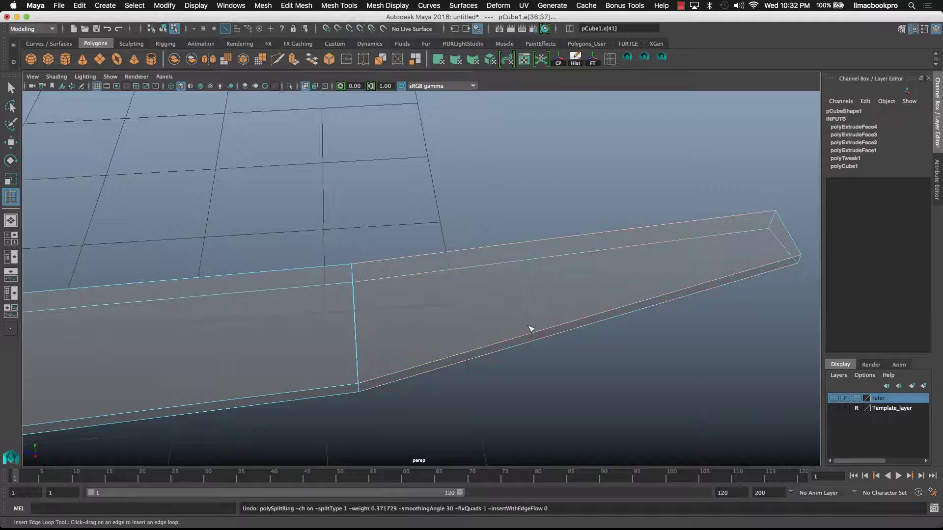
Examine the knife's blade, heel and handle from several perspective angles and return to the four-view layout.
{"action": "left_click_drag", "start_coordinate": [397, 287], "coordinate": [389, 170], "text": "alt"}
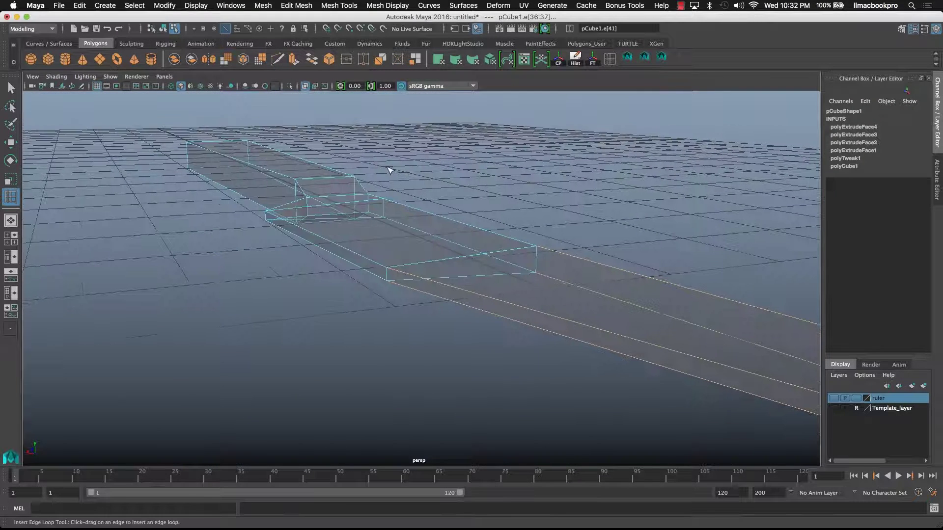
{"action": "left_click_drag", "start_coordinate": [610, 362], "coordinate": [669, 297], "text": "alt"}
{"action": "scroll", "coordinate": [663, 293], "scroll_direction": "down", "scroll_amount": 4}
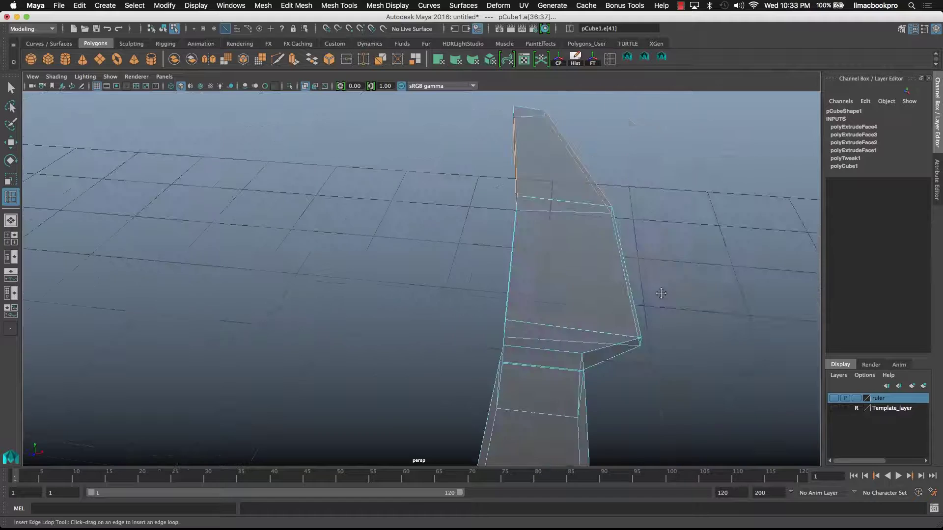
{"action": "middle_click_drag", "start_coordinate": [658, 291], "coordinate": [668, 204], "text": "alt"}
{"action": "scroll", "coordinate": [631, 261], "scroll_direction": "down", "scroll_amount": 4}
{"action": "middle_click_drag", "start_coordinate": [630, 262], "coordinate": [659, 197], "text": "alt"}
{"action": "left_click_drag", "start_coordinate": [661, 200], "coordinate": [563, 282], "text": "alt"}
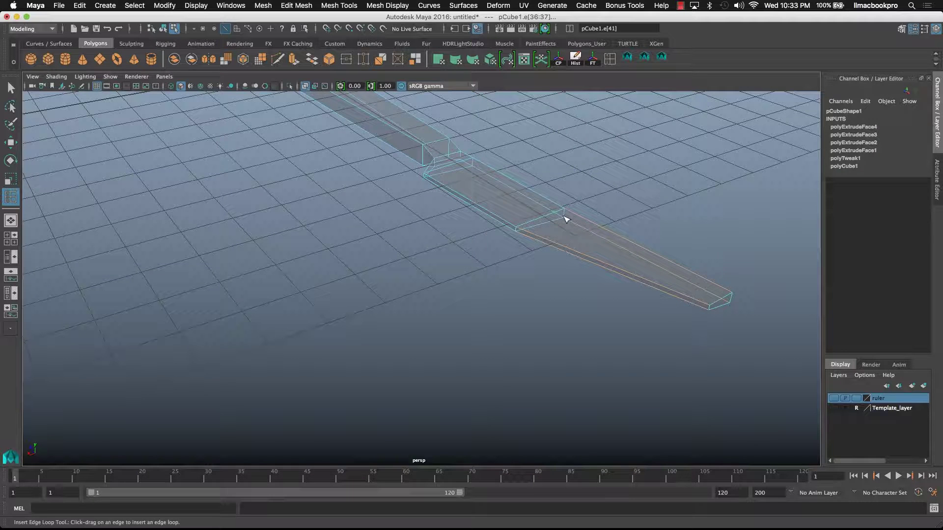
{"action": "key", "text": "space"}
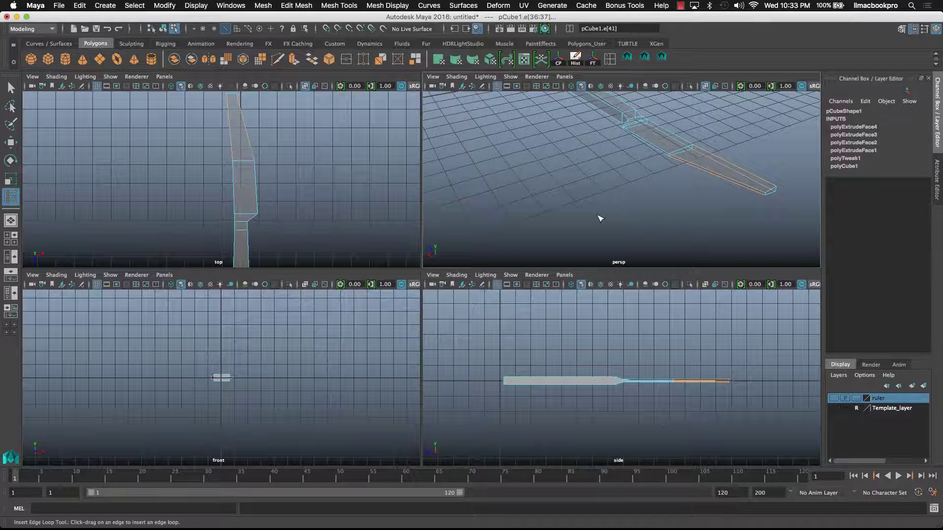
Show the Template_layer again and insert an edge loop across the blade between mid-blade and the tip.
{"action": "left_click", "coordinate": [834, 408]}
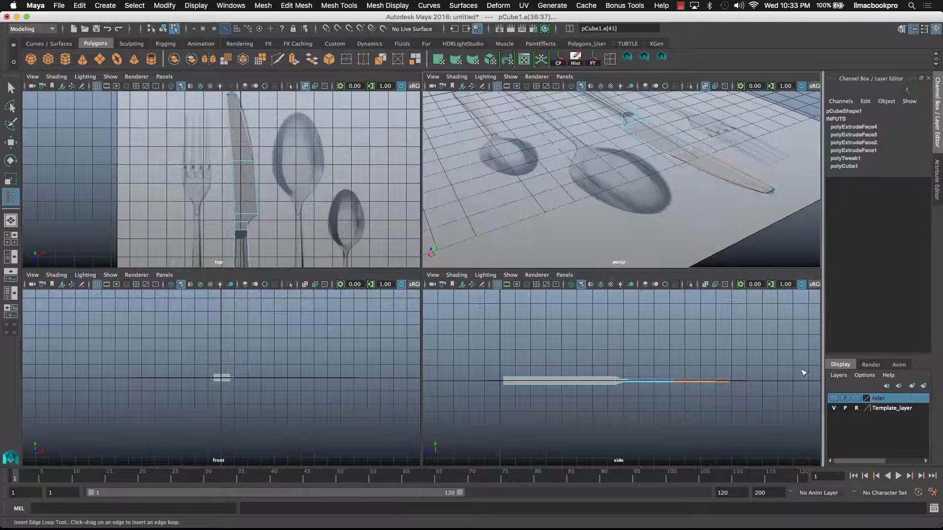
{"action": "key", "text": "space"}
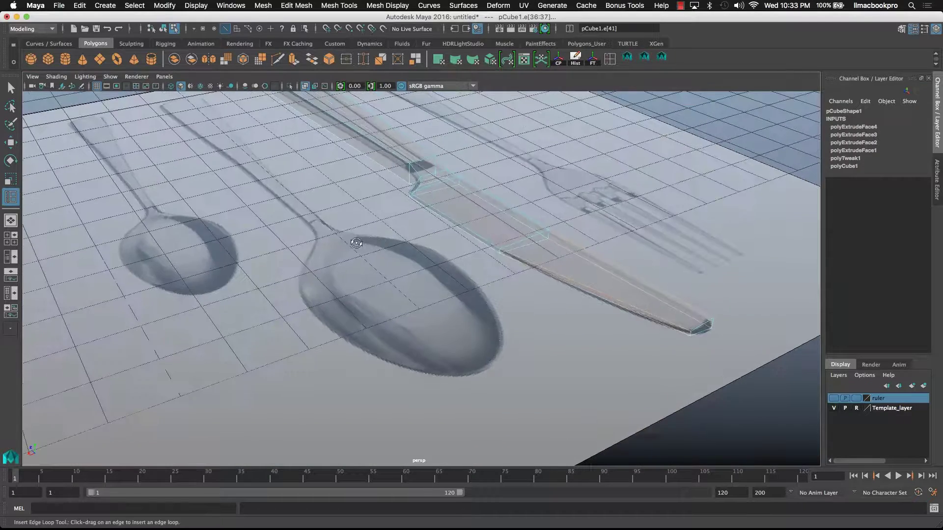
{"action": "left_click_drag", "start_coordinate": [356, 243], "coordinate": [573, 337], "text": "alt"}
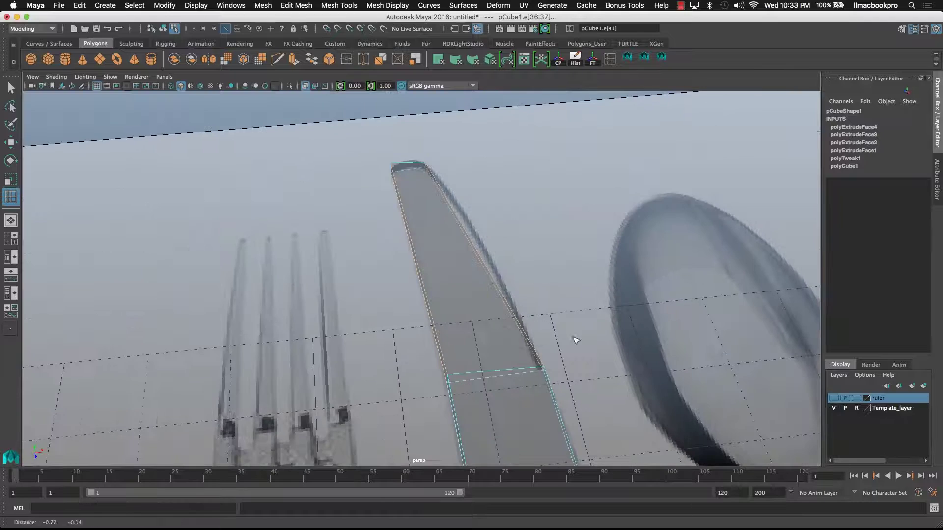
{"action": "left_click", "coordinate": [479, 252]}
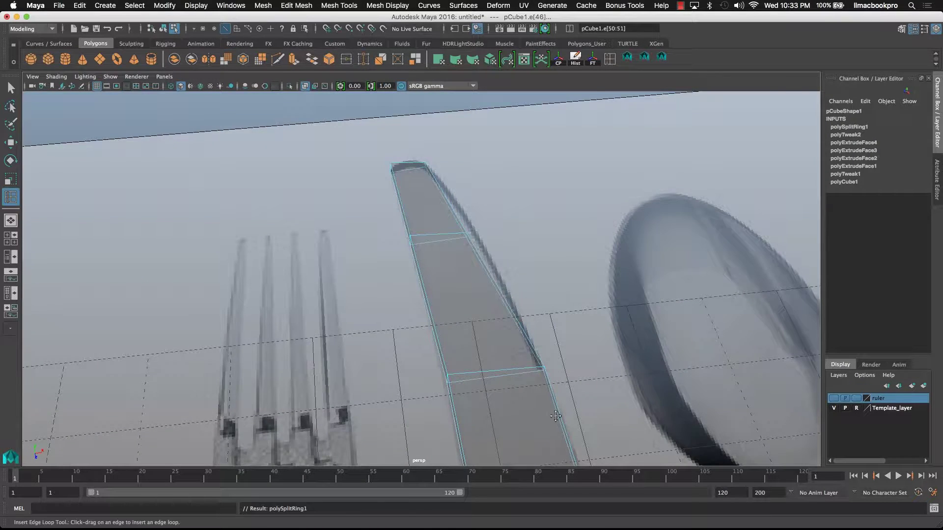
Insert an edge loop across the sloped heel section between the blade and the neck.
{"action": "left_click_drag", "start_coordinate": [479, 251], "coordinate": [487, 271], "text": "alt"}
{"action": "middle_click_drag", "start_coordinate": [487, 271], "coordinate": [506, 220], "text": "alt"}
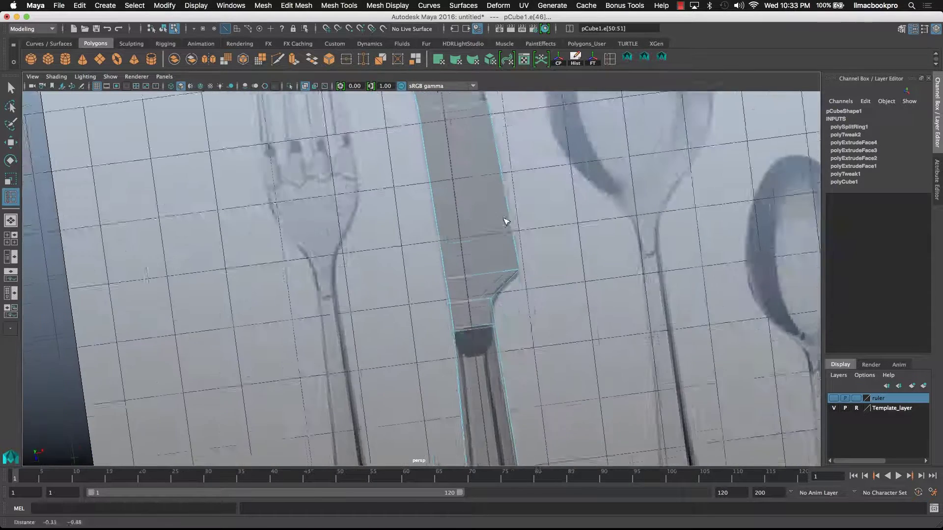
{"action": "right_click_drag", "start_coordinate": [506, 219], "coordinate": [497, 299], "text": "alt"}
{"action": "middle_click_drag", "start_coordinate": [497, 300], "coordinate": [488, 240], "text": "alt"}
{"action": "middle_click_drag", "start_coordinate": [510, 205], "coordinate": [493, 223], "text": "alt"}
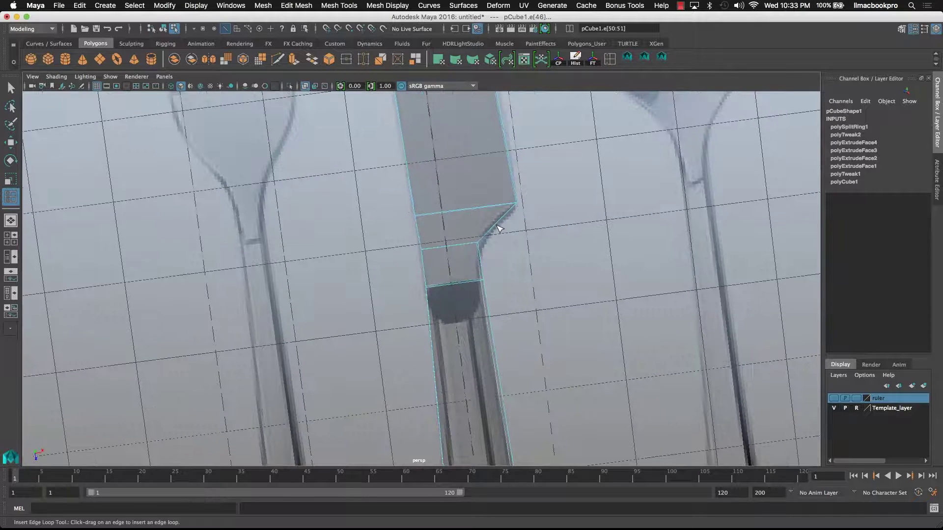
{"action": "left_click", "coordinate": [499, 224]}
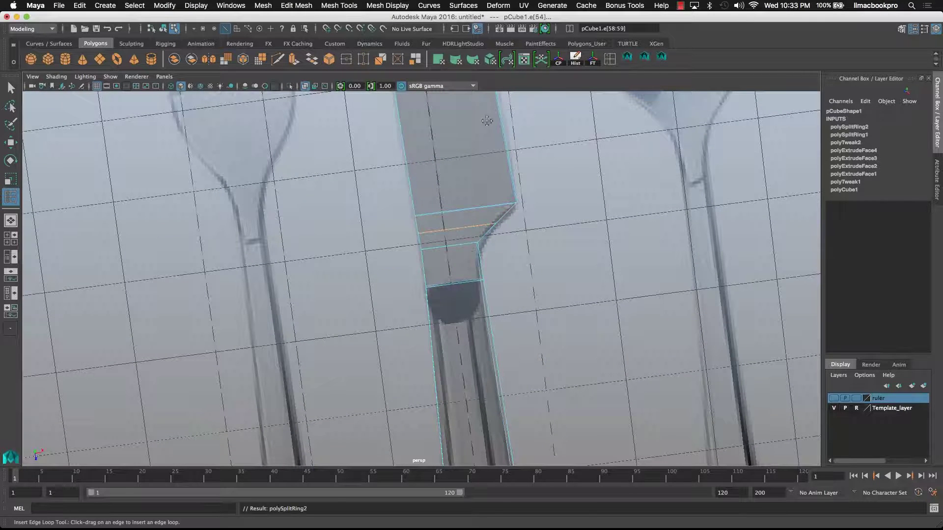
Insert an edge loop across the wide blade section about halfway between the heel and the mid-blade edge.
{"action": "middle_click_drag", "start_coordinate": [487, 121], "coordinate": [530, 338], "text": "alt"}
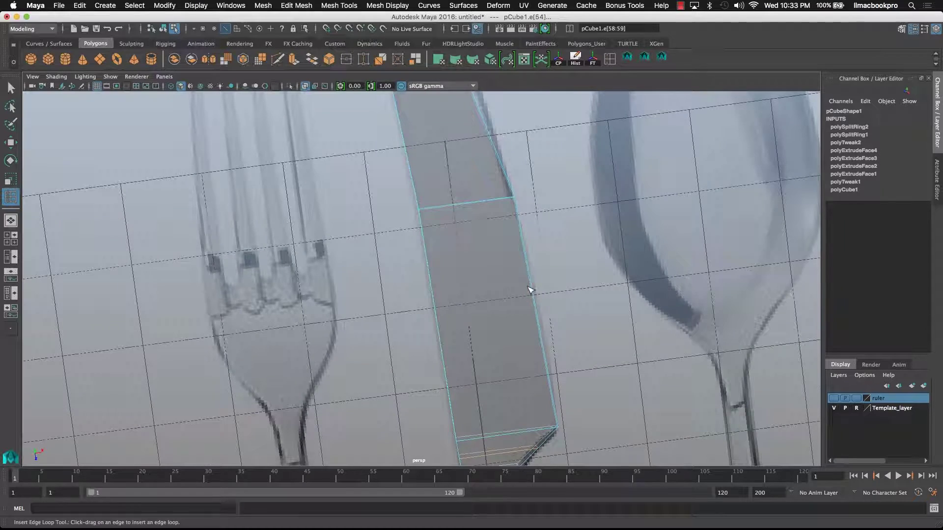
{"action": "left_click", "coordinate": [537, 298]}
{"action": "left_click_drag", "start_coordinate": [560, 184], "coordinate": [613, 193], "text": "alt"}
{"action": "scroll", "coordinate": [563, 151], "scroll_direction": "up", "scroll_amount": 4}
{"action": "scroll", "coordinate": [563, 152], "scroll_direction": "down", "scroll_amount": 4}
{"action": "left_click_drag", "start_coordinate": [563, 151], "coordinate": [505, 274], "text": "alt"}
{"action": "scroll", "coordinate": [505, 274], "scroll_direction": "up", "scroll_amount": 4}
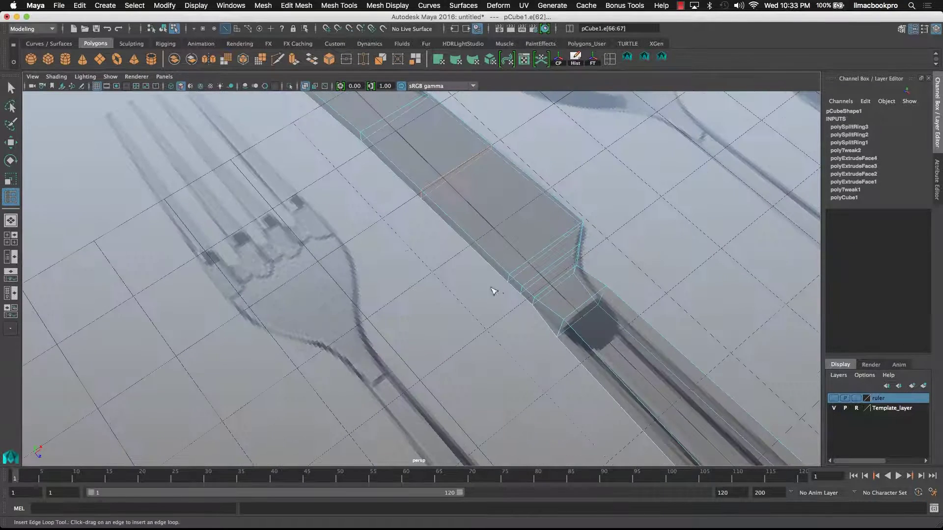
In the top view, move the cutting-edge vertices of the loop between heel and mid-blade outward to match the reference.
{"action": "key", "text": "space"}
{"action": "key", "text": "space"}
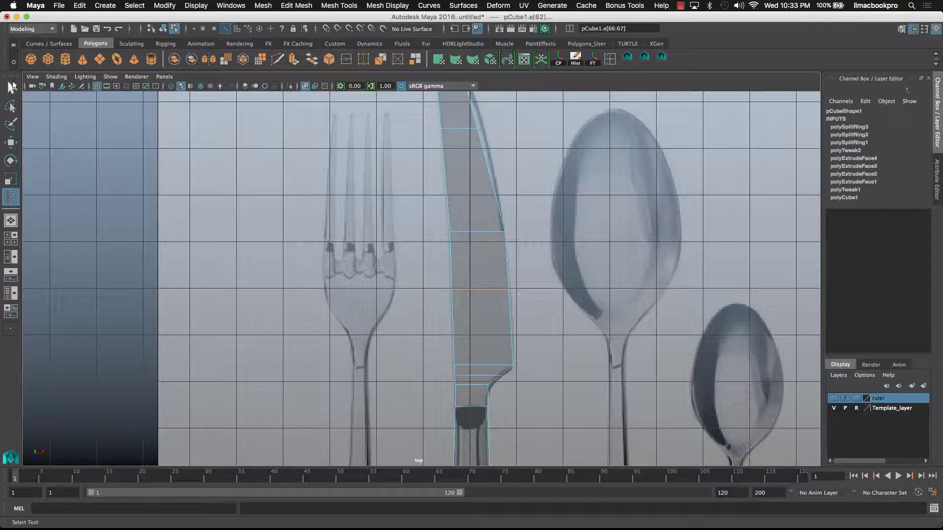
{"action": "left_click", "coordinate": [10, 88]}
{"action": "scroll", "coordinate": [500, 332], "scroll_direction": "up", "scroll_amount": 5}
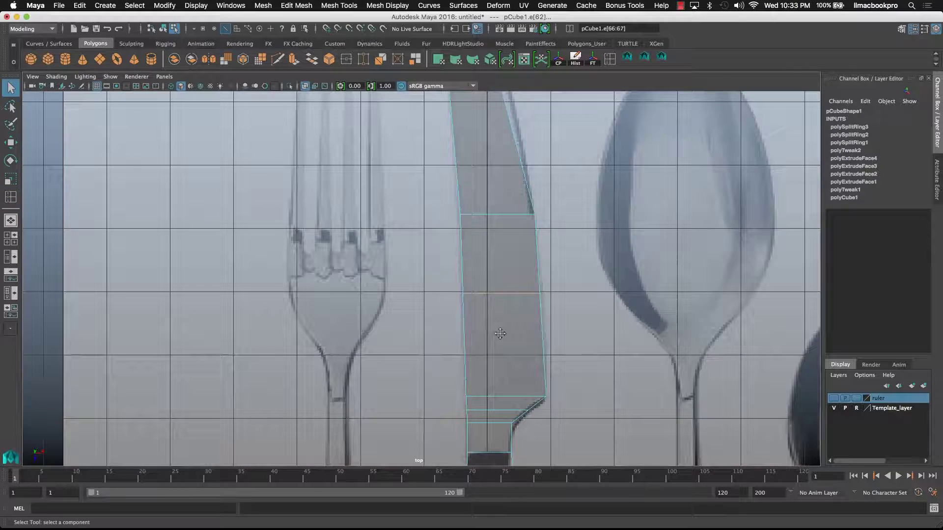
{"action": "middle_click_drag", "start_coordinate": [392, 288], "coordinate": [290, 263], "text": "alt"}
{"action": "right_click_drag", "start_coordinate": [415, 263], "coordinate": [368, 250]}
{"action": "key", "text": "F9"}
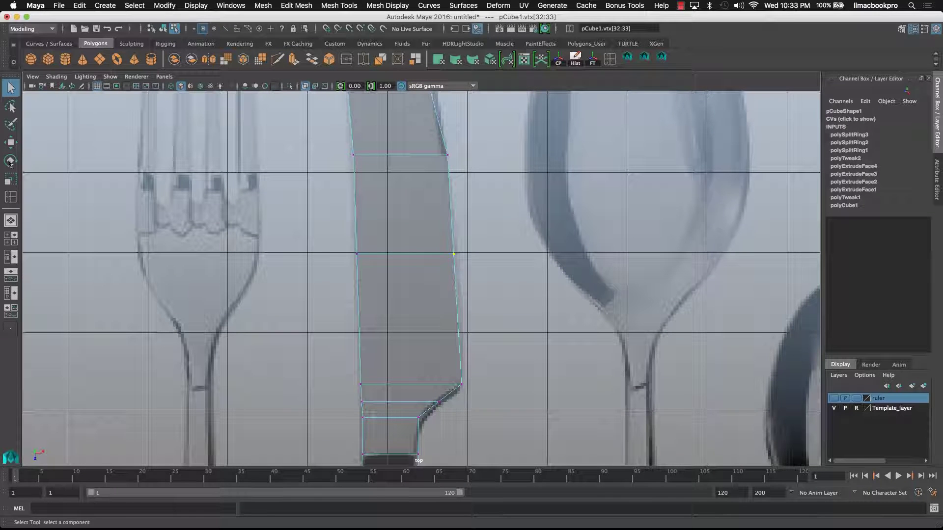
{"action": "left_click", "coordinate": [10, 142]}
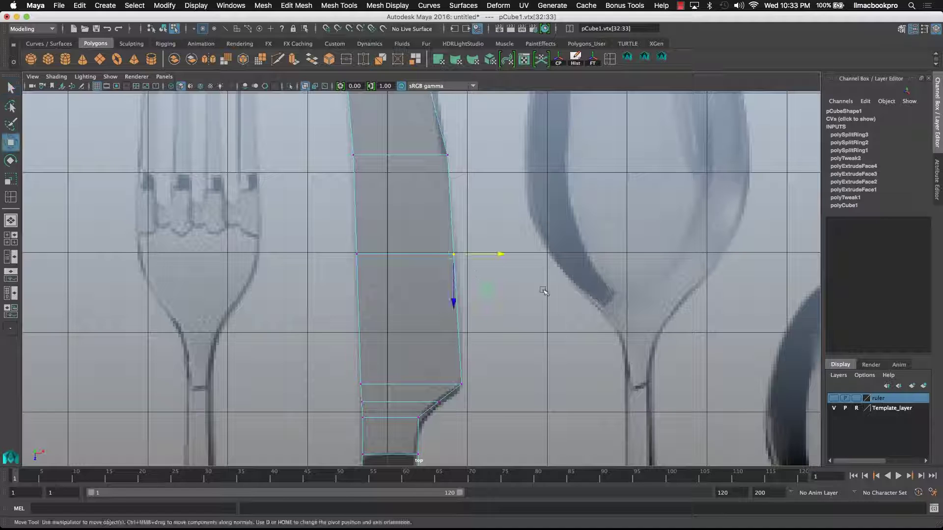
{"action": "left_click_drag", "start_coordinate": [500, 253], "coordinate": [509, 254]}
Move the cutting-edge vertices of the loop nearest the tip outward onto the reference's curved edge.
{"action": "middle_click_drag", "start_coordinate": [489, 246], "coordinate": [501, 346], "text": "alt"}
{"action": "middle_click_drag", "start_coordinate": [469, 223], "coordinate": [493, 299], "text": "alt"}
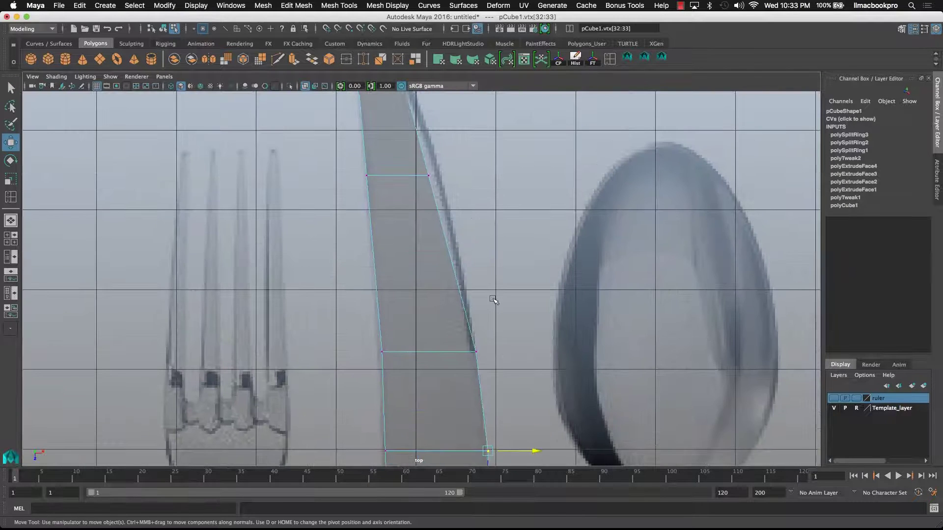
{"action": "left_click_drag", "start_coordinate": [485, 270], "coordinate": [509, 250]}
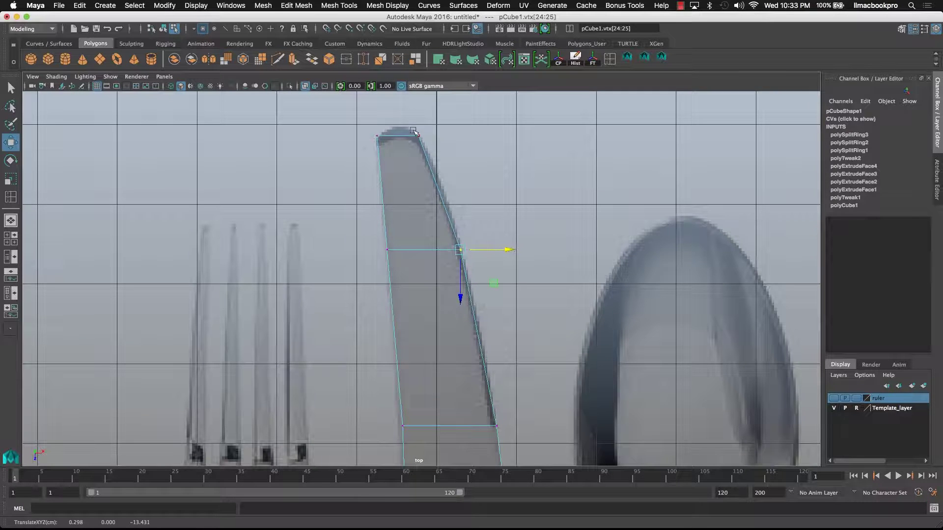
{"action": "left_click", "coordinate": [486, 152]}
Examine the blade and heel outline against the cutlery reference in the top view.
{"action": "scroll", "coordinate": [507, 208], "scroll_direction": "down", "scroll_amount": 8}
{"action": "middle_click_drag", "start_coordinate": [508, 209], "coordinate": [511, 95], "text": "alt"}
{"action": "scroll", "coordinate": [455, 318], "scroll_direction": "up", "scroll_amount": 1}
{"action": "middle_click_drag", "start_coordinate": [455, 316], "coordinate": [479, 259], "text": "alt"}
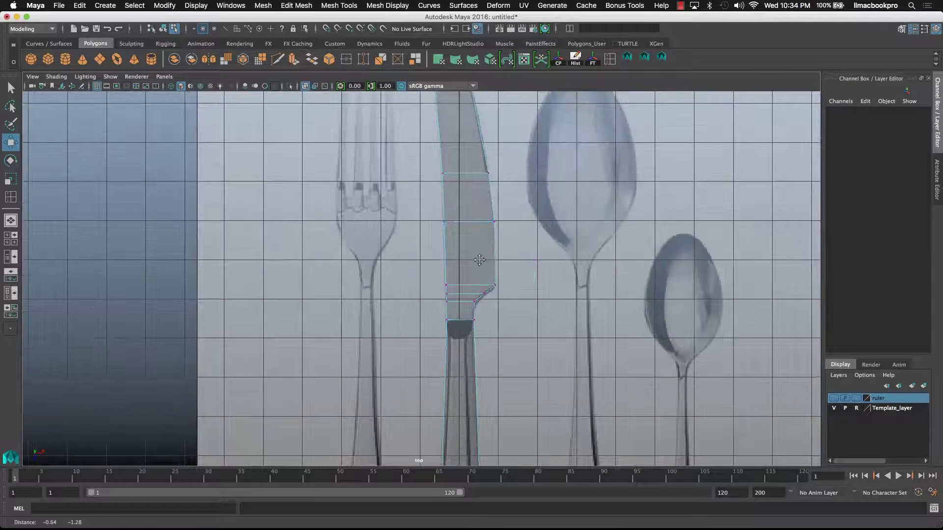
{"action": "scroll", "coordinate": [480, 260], "scroll_direction": "down", "scroll_amount": 5}
{"action": "scroll", "coordinate": [479, 377], "scroll_direction": "up", "scroll_amount": 6}
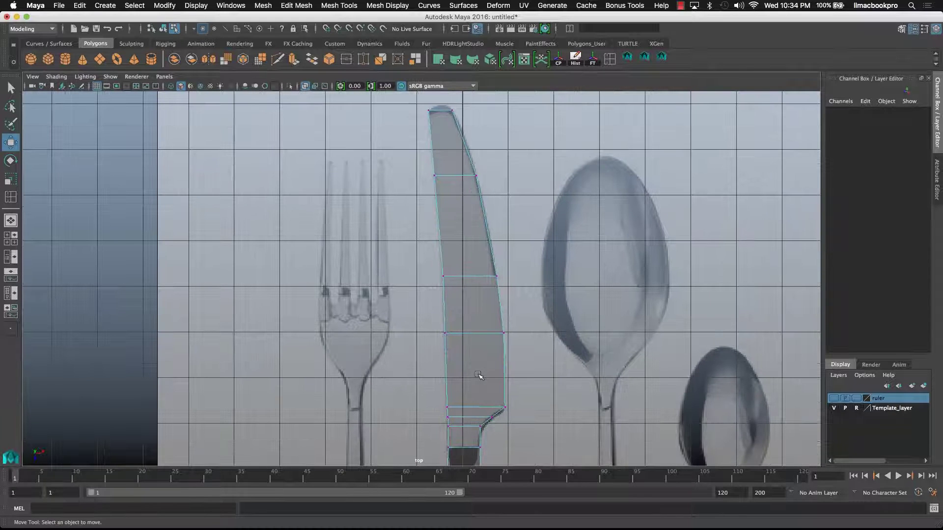
{"action": "scroll", "coordinate": [491, 397], "scroll_direction": "down", "scroll_amount": 4}
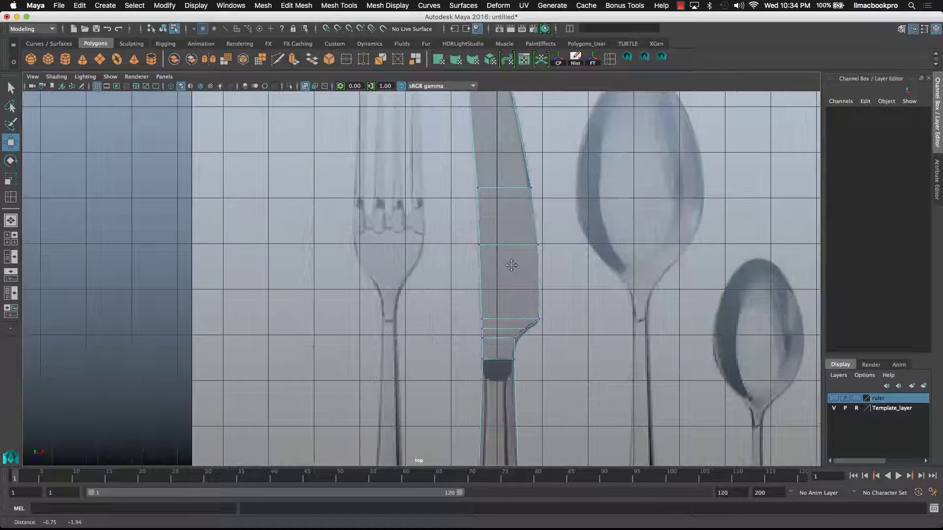
{"action": "scroll", "coordinate": [423, 363], "scroll_direction": "up", "scroll_amount": 6}
{"action": "middle_click_drag", "start_coordinate": [448, 377], "coordinate": [443, 209], "text": "alt"}
{"action": "scroll", "coordinate": [445, 426], "scroll_direction": "up", "scroll_amount": 3}
{"action": "middle_click_drag", "start_coordinate": [448, 119], "coordinate": [469, 423], "text": "alt"}
{"action": "middle_click_drag", "start_coordinate": [495, 96], "coordinate": [499, 337], "text": "alt"}
{"action": "middle_click_drag", "start_coordinate": [482, 279], "coordinate": [494, 330], "text": "alt"}
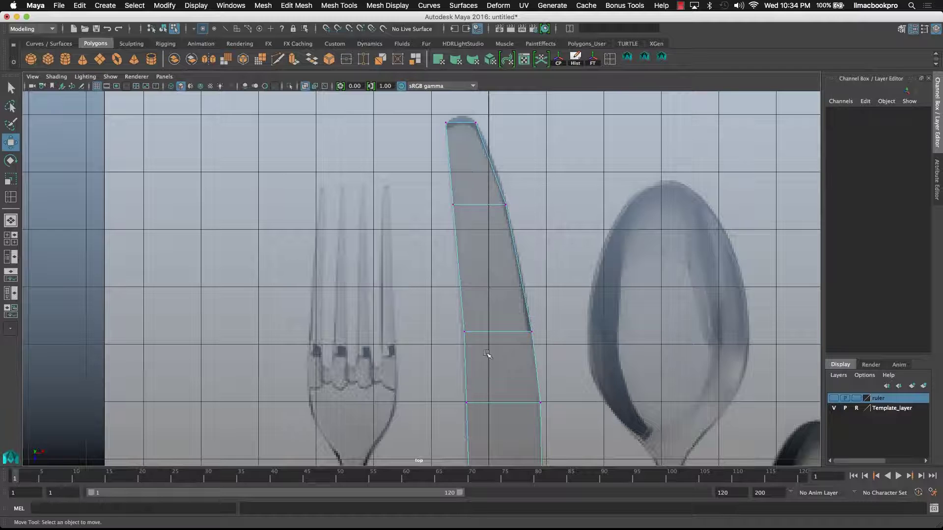
Nudge the spine-side vertices of the two upper blade loops to line up with the reference's back edge.
{"action": "left_click_drag", "start_coordinate": [452, 320], "coordinate": [499, 364]}
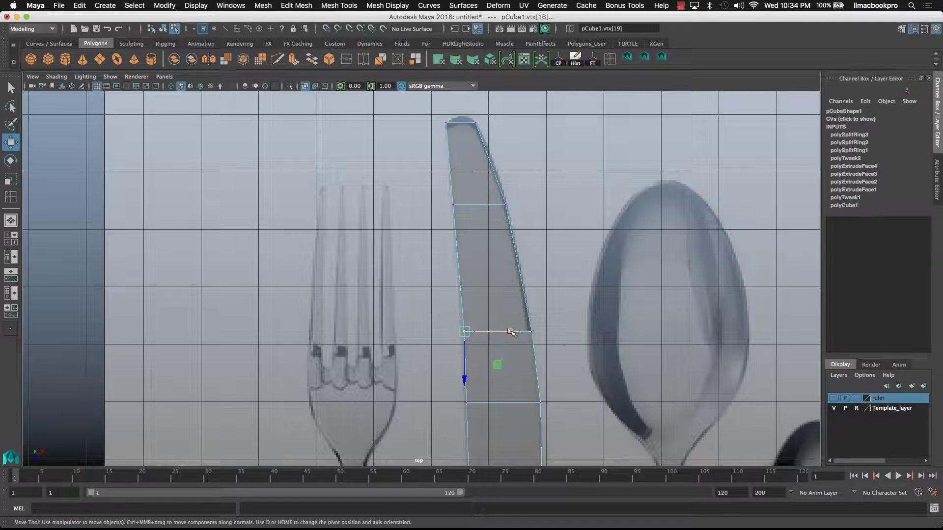
{"action": "left_click_drag", "start_coordinate": [511, 332], "coordinate": [510, 332]}
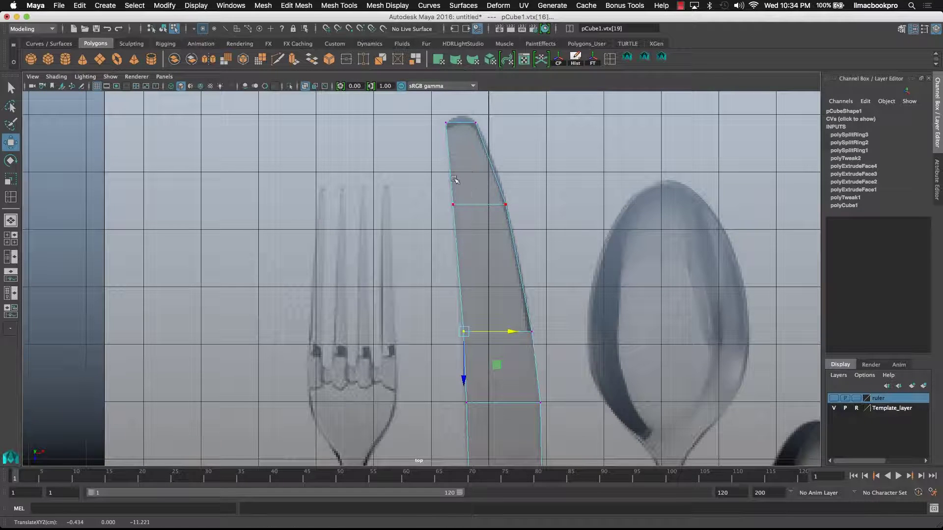
{"action": "left_click_drag", "start_coordinate": [450, 177], "coordinate": [501, 204]}
{"action": "left_click", "coordinate": [470, 123]}
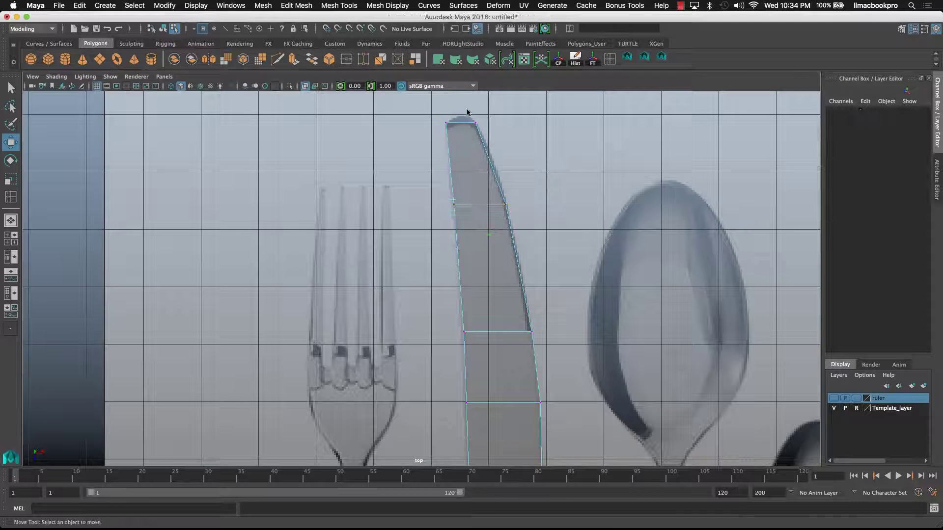
Move the blade's end vertices forward so the tip reaches the end of the reference knife.
{"action": "left_click_drag", "start_coordinate": [467, 112], "coordinate": [504, 147]}
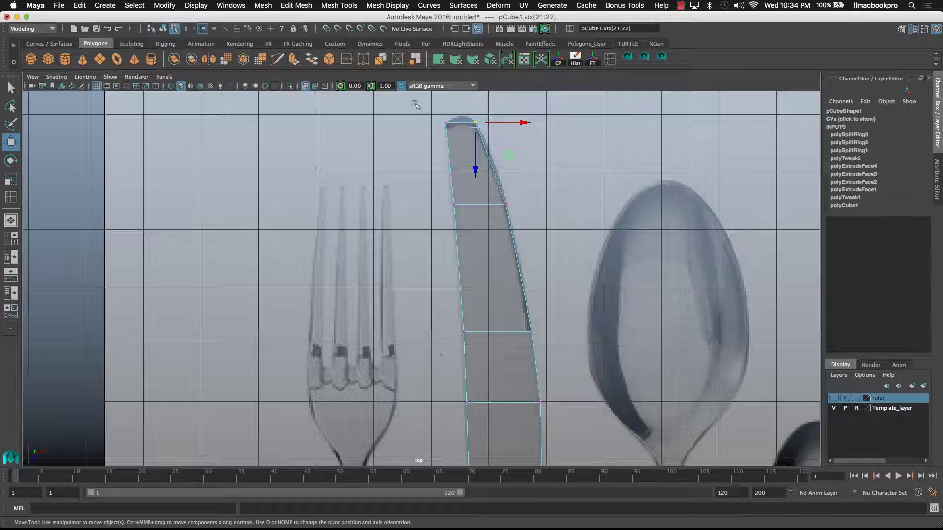
{"action": "left_click_drag", "start_coordinate": [415, 105], "coordinate": [466, 163]}
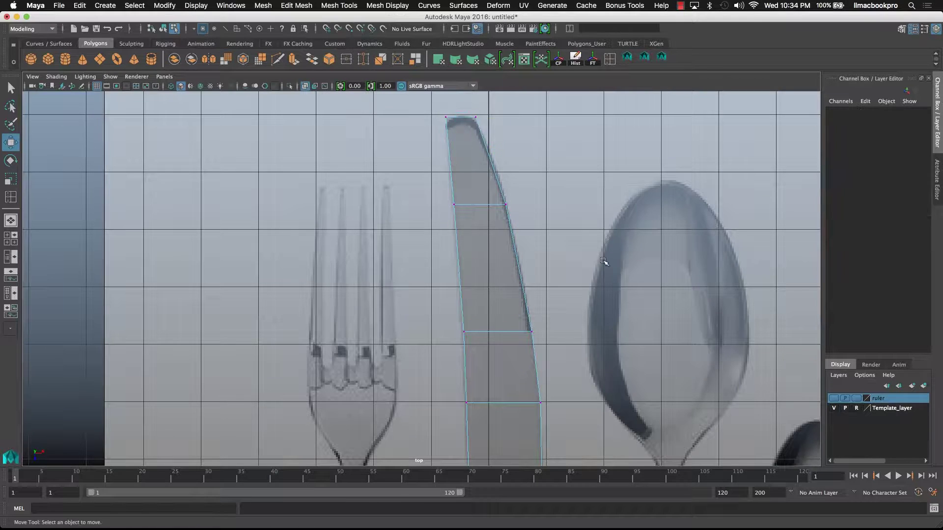
{"action": "left_click", "coordinate": [615, 201]}
Examine the handle, neck and full blade outline against the reference in the top view.
{"action": "scroll", "coordinate": [615, 201], "scroll_direction": "down", "scroll_amount": 5}
{"action": "middle_click_drag", "start_coordinate": [571, 273], "coordinate": [578, 123], "text": "alt"}
{"action": "scroll", "coordinate": [537, 219], "scroll_direction": "up", "scroll_amount": 2}
{"action": "middle_click_drag", "start_coordinate": [492, 461], "coordinate": [499, 320], "text": "alt"}
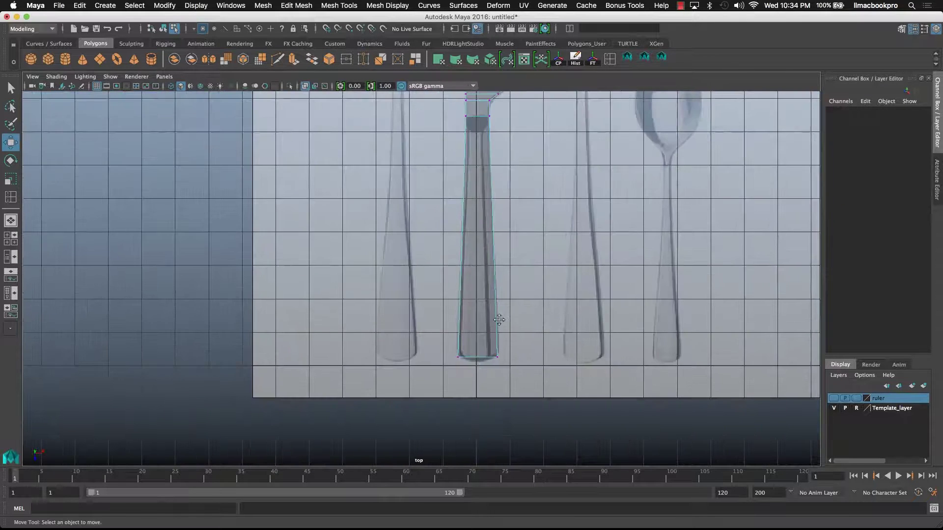
{"action": "middle_click_drag", "start_coordinate": [491, 368], "coordinate": [497, 285], "text": "alt"}
{"action": "scroll", "coordinate": [497, 285], "scroll_direction": "up", "scroll_amount": 2}
{"action": "scroll", "coordinate": [497, 285], "scroll_direction": "up", "scroll_amount": 1}
{"action": "mouse_move", "coordinate": [482, 346]}
{"action": "middle_mouse_down", "text": "alt"}
{"action": "mouse_move", "coordinate": [429, 415]}
{"action": "mouse_move", "coordinate": [415, 495]}
{"action": "middle_mouse_up", "text": "alt"}
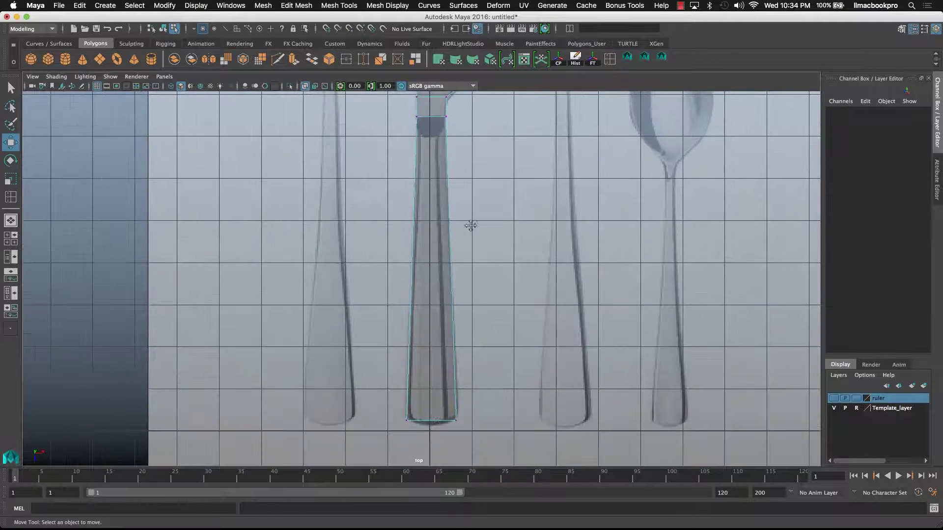
{"action": "middle_click_drag", "start_coordinate": [472, 226], "coordinate": [496, 407], "text": "alt"}
{"action": "middle_click_drag", "start_coordinate": [486, 261], "coordinate": [501, 392], "text": "alt"}
{"action": "middle_click_drag", "start_coordinate": [485, 224], "coordinate": [483, 249], "text": "alt"}
{"action": "middle_click_drag", "start_coordinate": [484, 339], "coordinate": [486, 265], "text": "alt"}
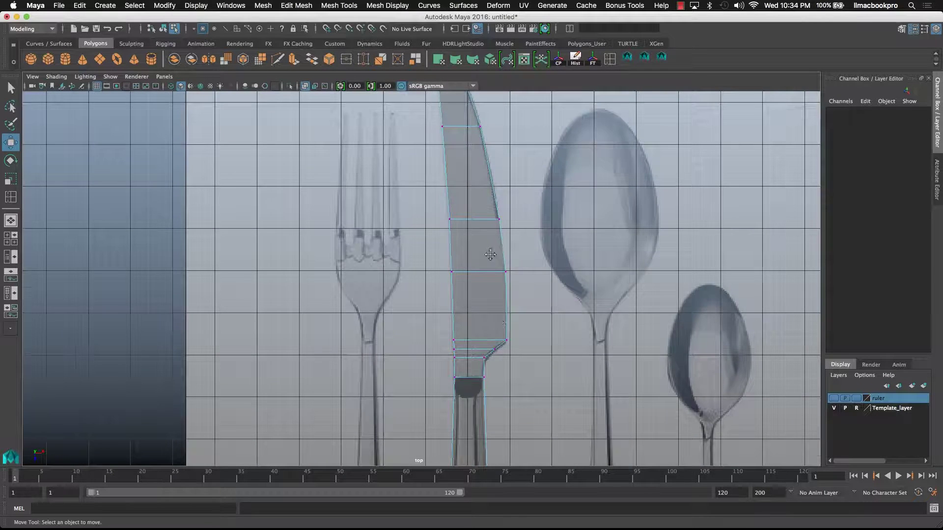
{"action": "middle_click_drag", "start_coordinate": [499, 324], "coordinate": [476, 362], "text": "alt"}
{"action": "right_click_drag", "start_coordinate": [475, 362], "coordinate": [444, 328], "text": "alt"}
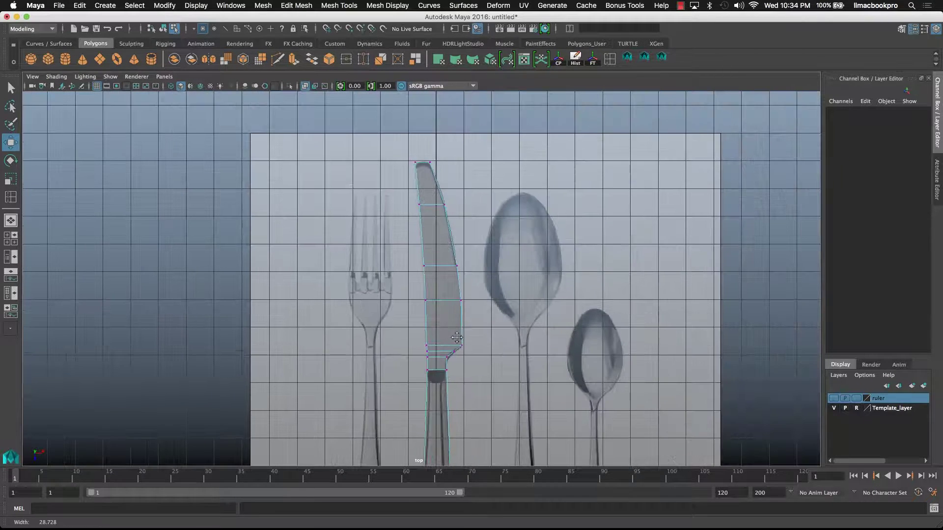
{"action": "middle_click_drag", "start_coordinate": [505, 334], "coordinate": [499, 299], "text": "alt"}
{"action": "scroll", "coordinate": [439, 285], "scroll_direction": "down", "scroll_amount": 1}
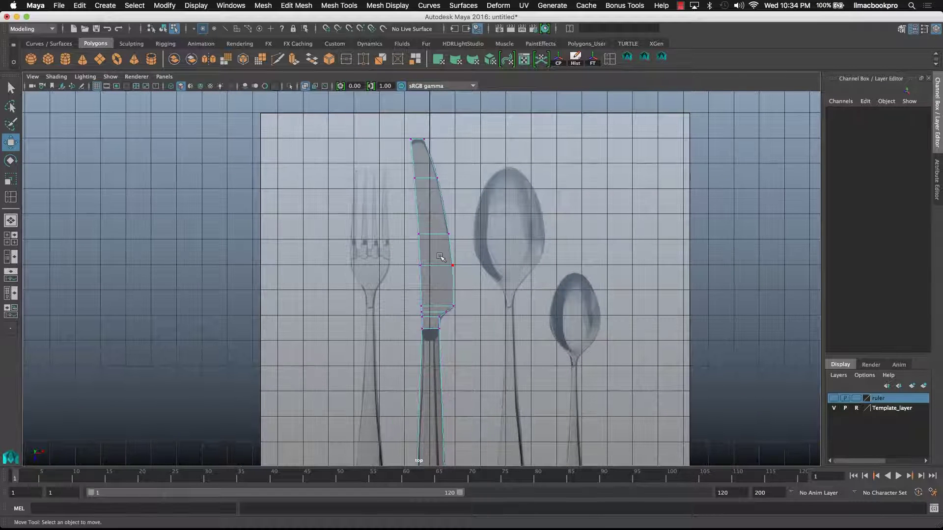
Select the whole knife in object mode, add it to a new display layer and name the layer knife.
{"action": "right_click_drag", "start_coordinate": [441, 258], "coordinate": [489, 234]}
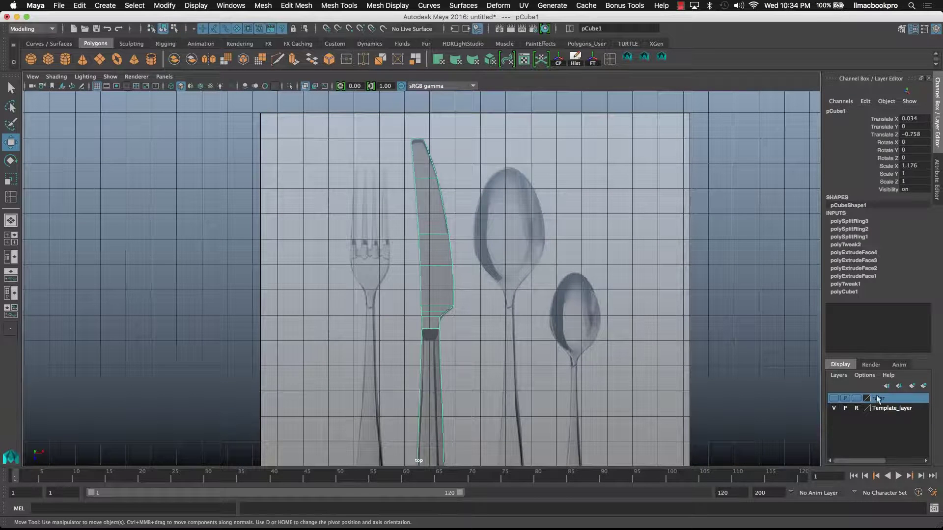
{"action": "left_click", "coordinate": [924, 385]}
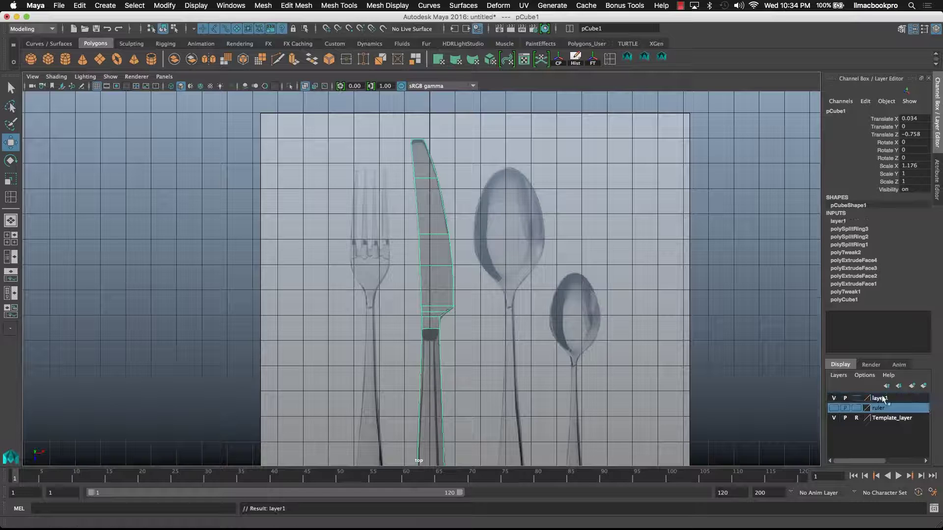
{"action": "double_click", "coordinate": [882, 399]}
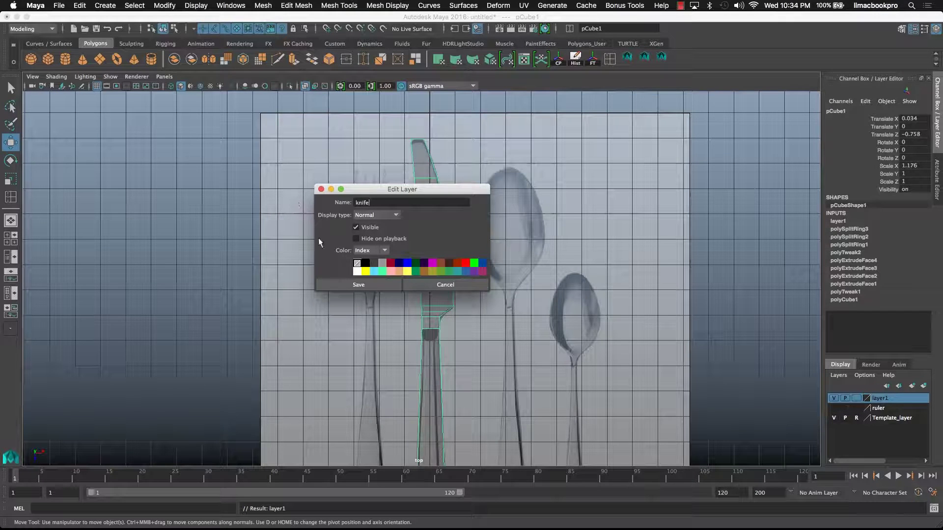
{"action": "left_click", "coordinate": [384, 282]}
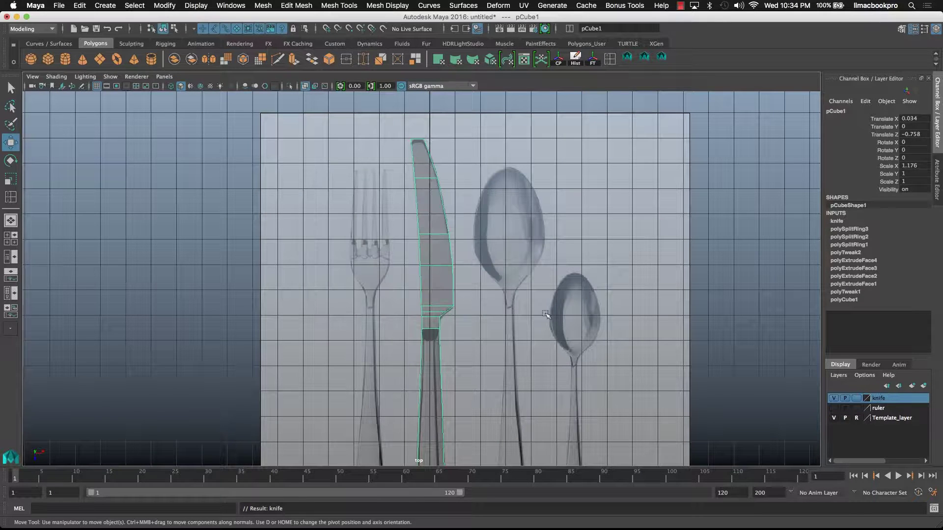
Hide the knife layer and the Template_layer.
{"action": "middle_click_drag", "start_coordinate": [513, 318], "coordinate": [525, 292], "text": "alt"}
{"action": "right_click_drag", "start_coordinate": [525, 292], "coordinate": [488, 295], "text": "alt"}
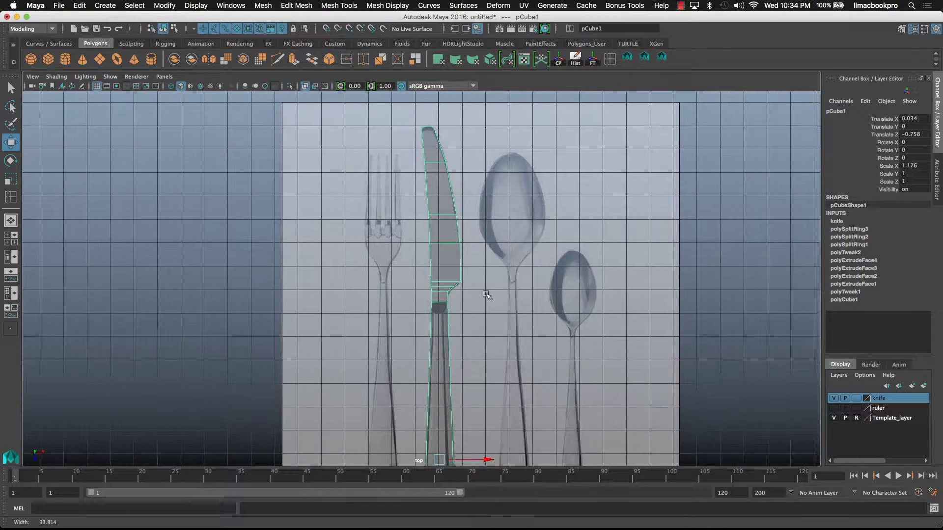
{"action": "middle_click_drag", "start_coordinate": [489, 261], "coordinate": [481, 230], "text": "alt"}
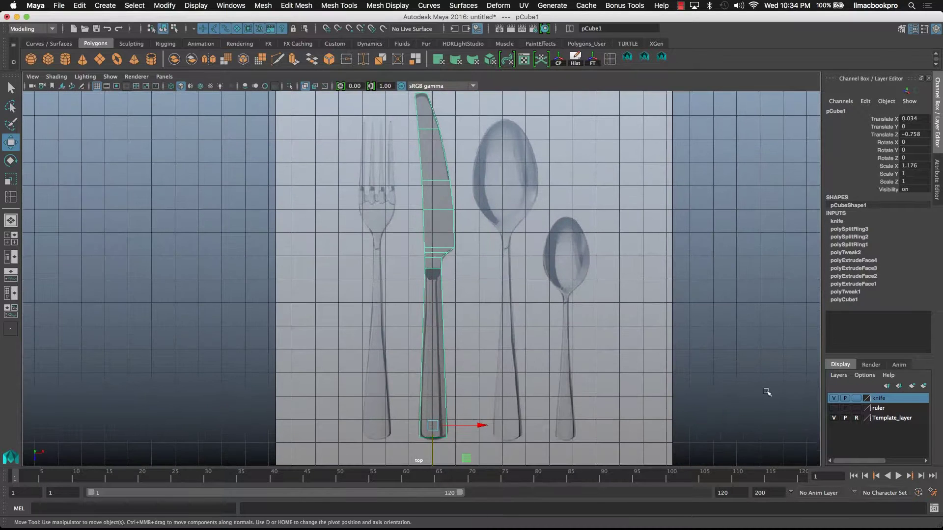
{"action": "left_click", "coordinate": [833, 398]}
{"action": "left_click", "coordinate": [834, 418]}
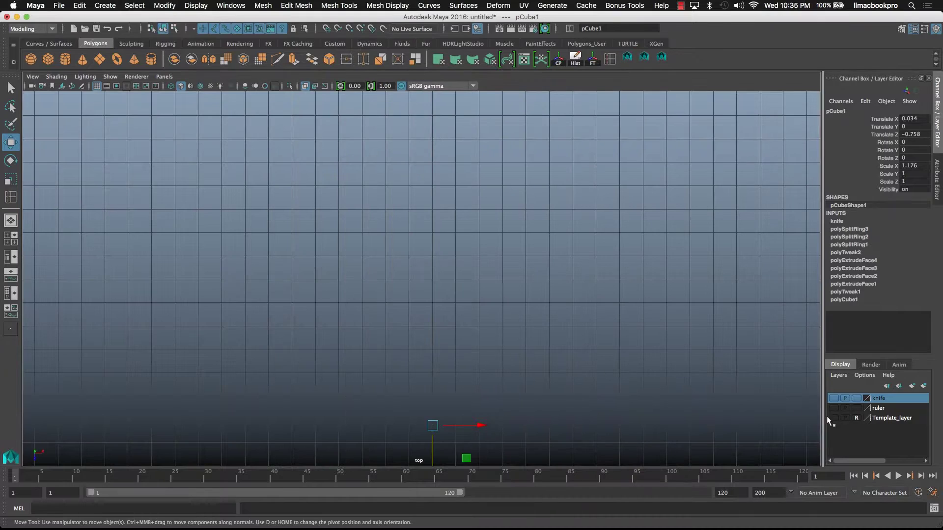